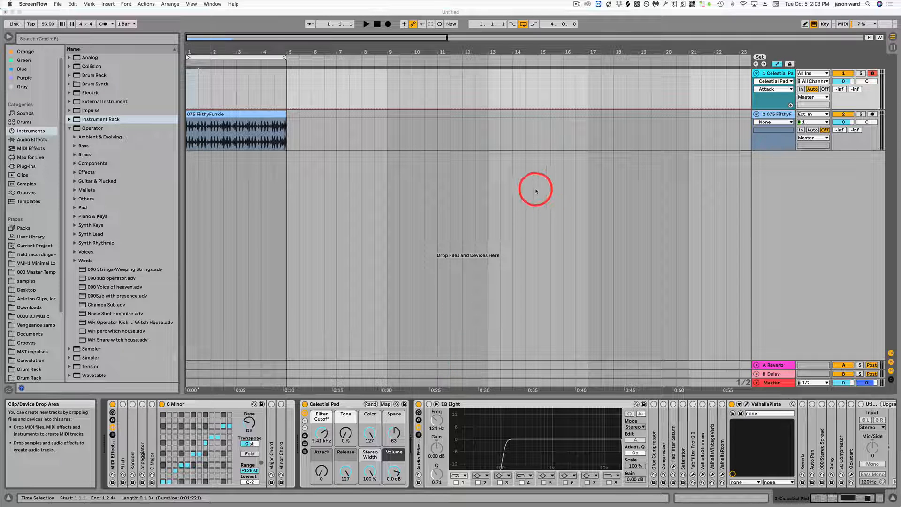
Step: Turn off the computer MIDI keyboard and leave automation mode to reveal the Celestial Pad track's take lanes
click(775, 74)
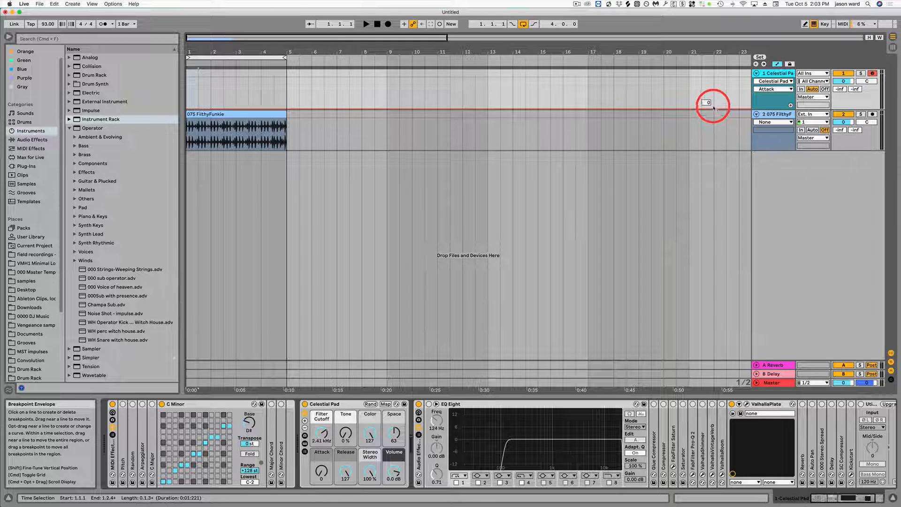
right_click(779, 74)
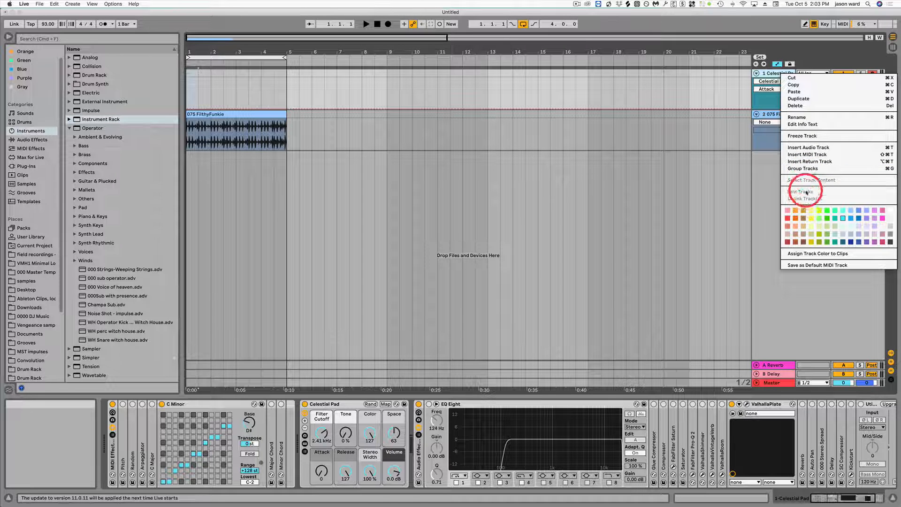
click(771, 75)
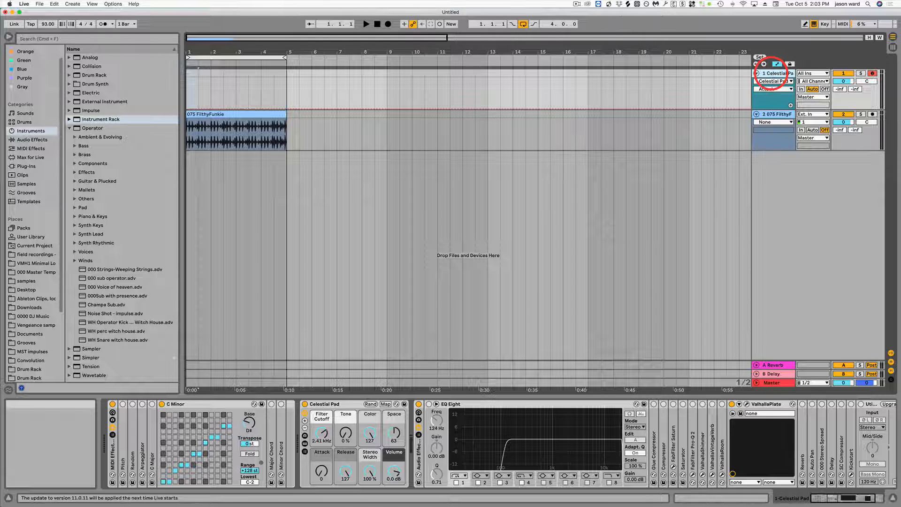
key(m)
key(a)
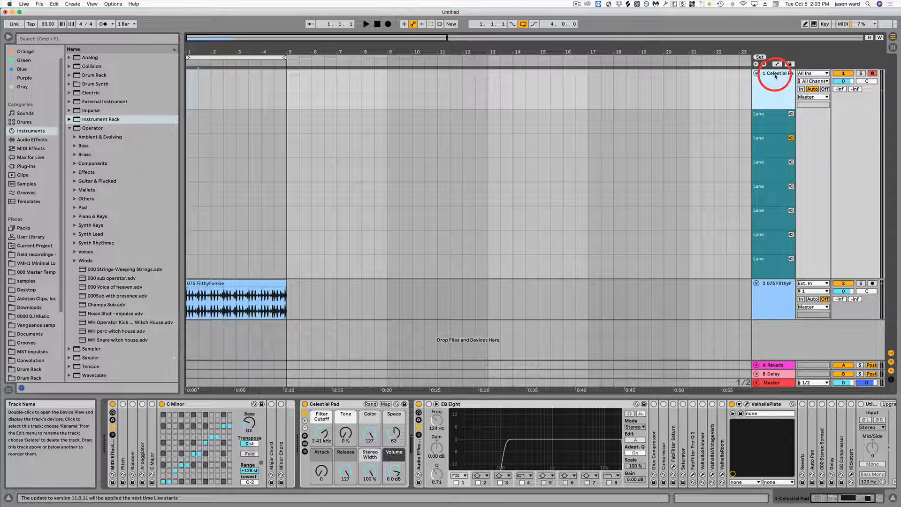
Step: Delete all seven empty take lanes of the Celestial Pad track
right_click(773, 76)
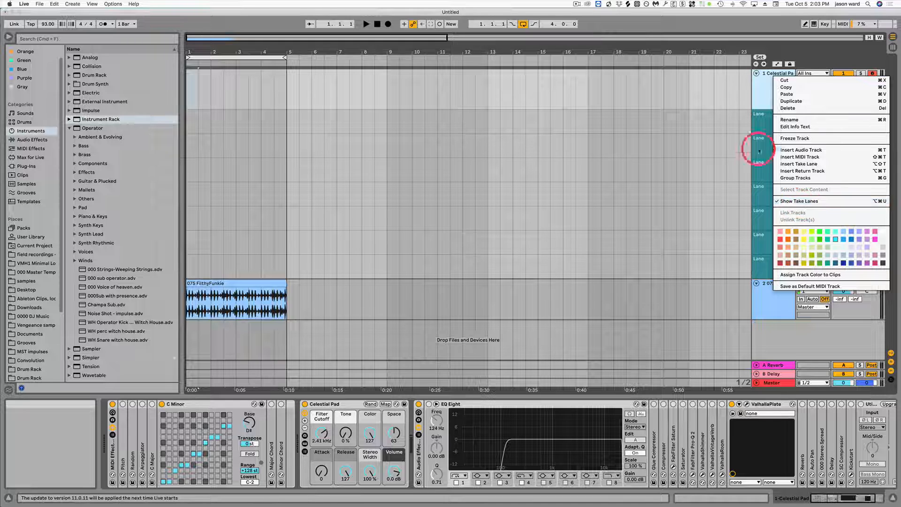
click(763, 91)
click(765, 115)
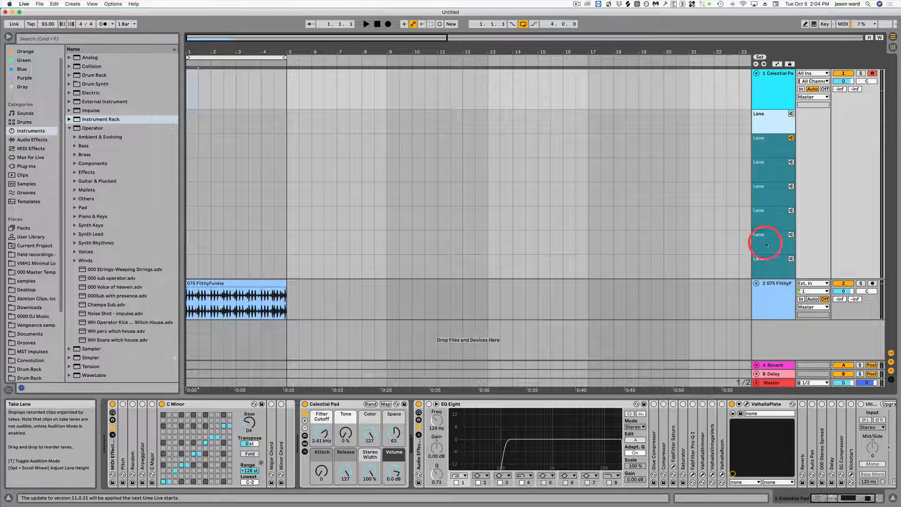
shift+click(771, 266)
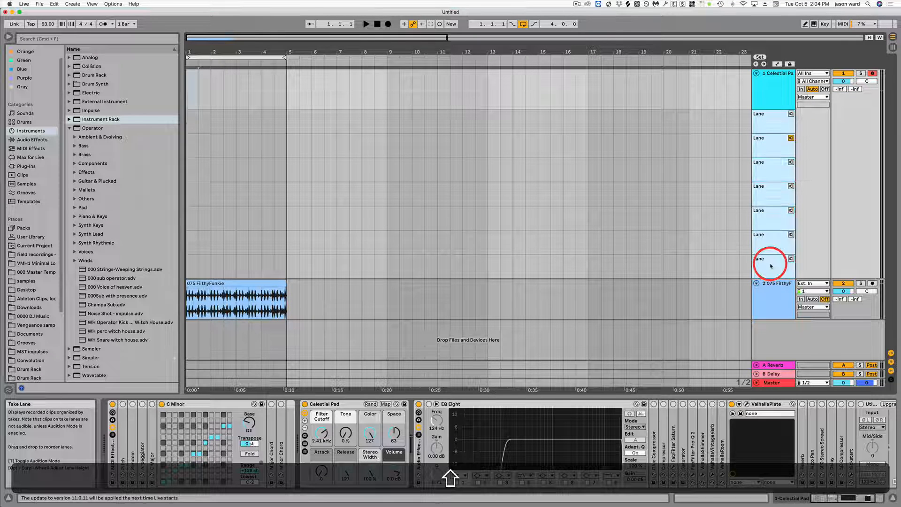
key(shift+BackSpace)
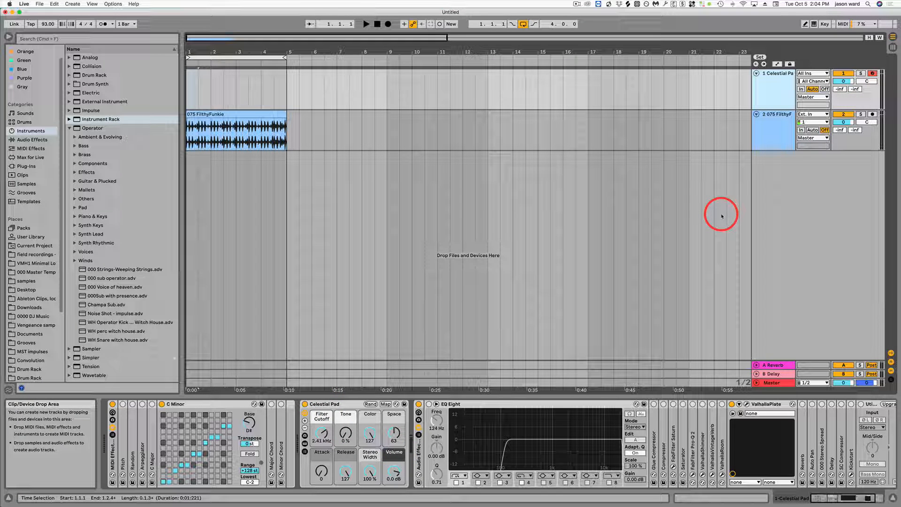
Step: Re-enable the computer MIDI keyboard and audition the Celestial Pad sound and the FilthyFunkie drum loop
key(m)
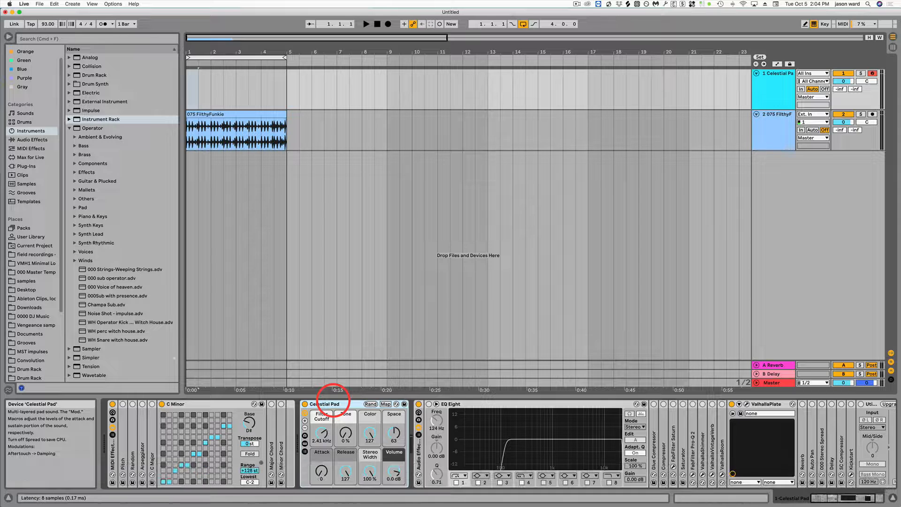
key(h)
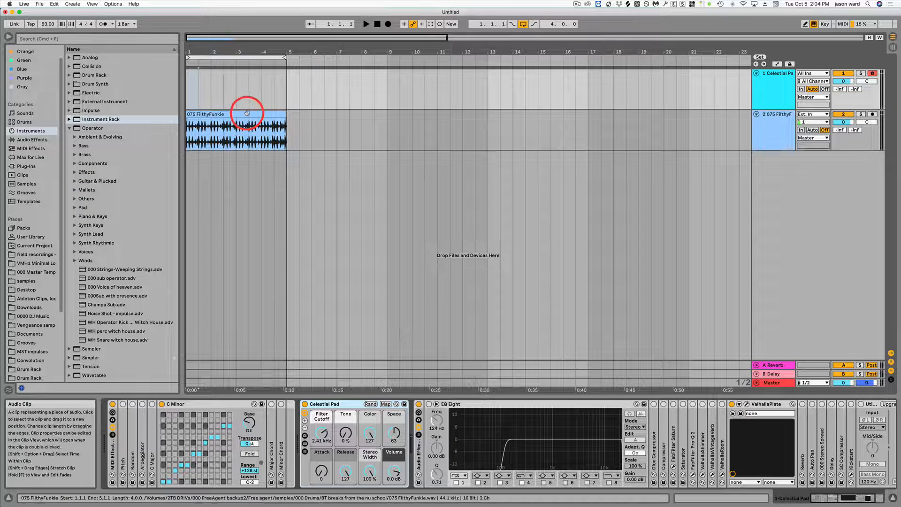
click(368, 25)
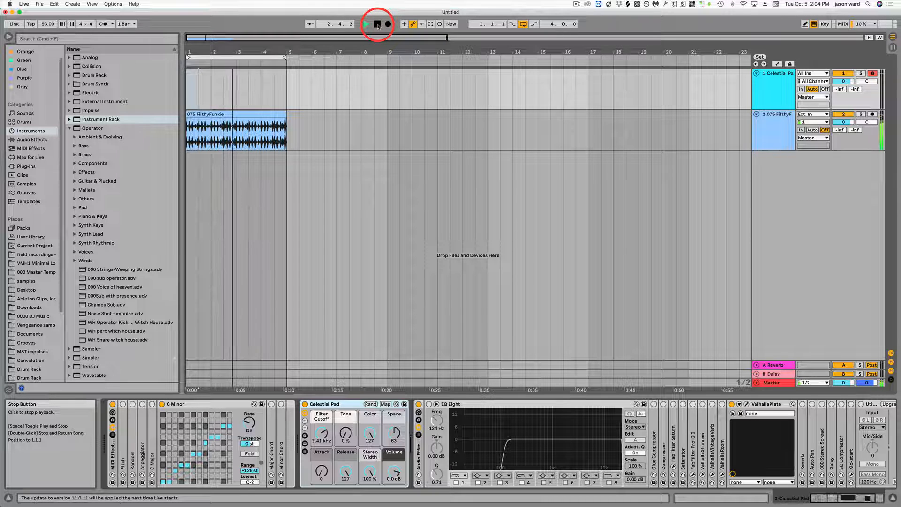
click(377, 25)
Step: Select the four-bar loop range from bar 1 to bar 5 and check the Celestial Pad track's Show Take Lanes option
click(261, 57)
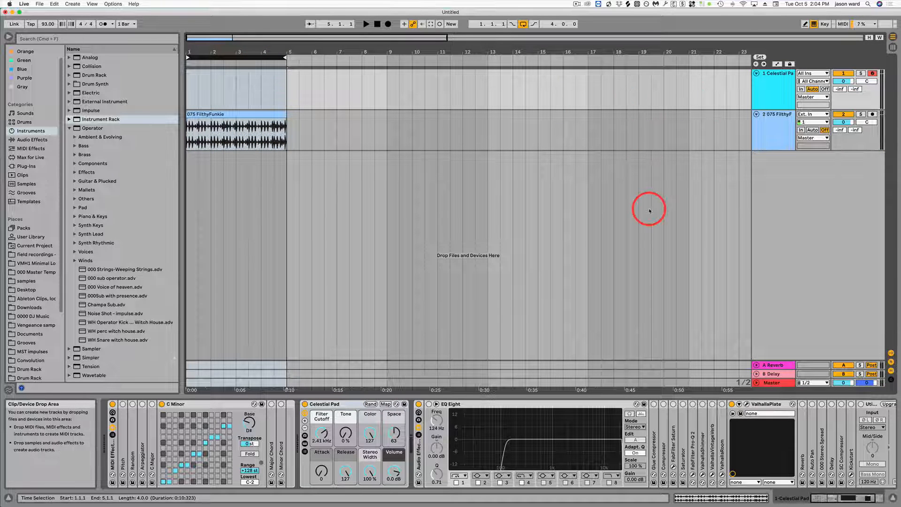
right_click(784, 75)
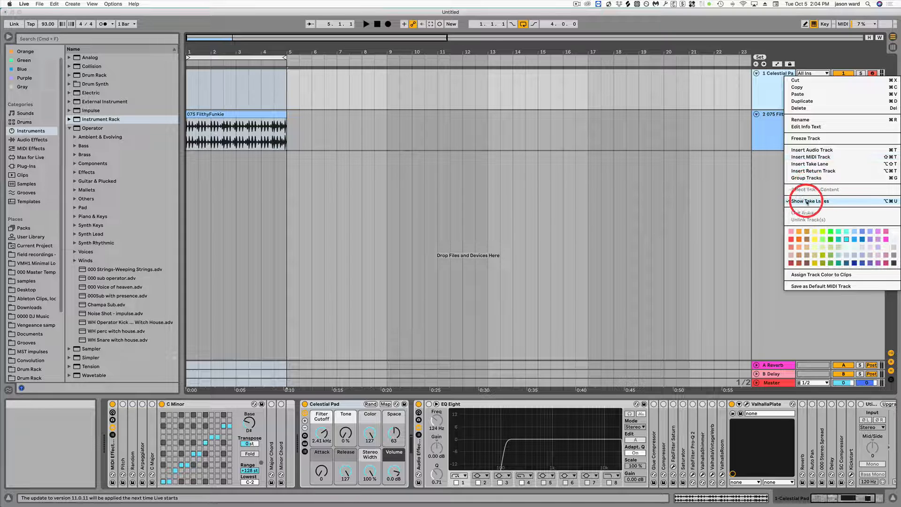
click(775, 75)
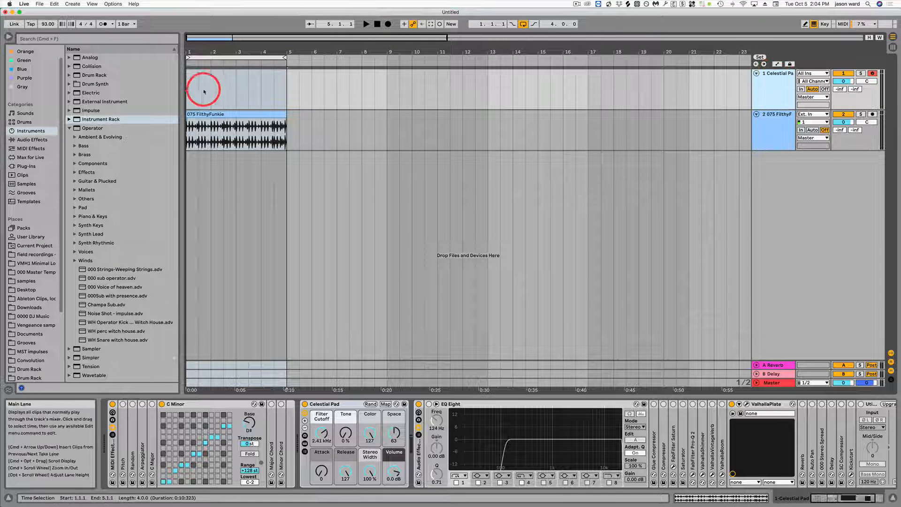
click(246, 57)
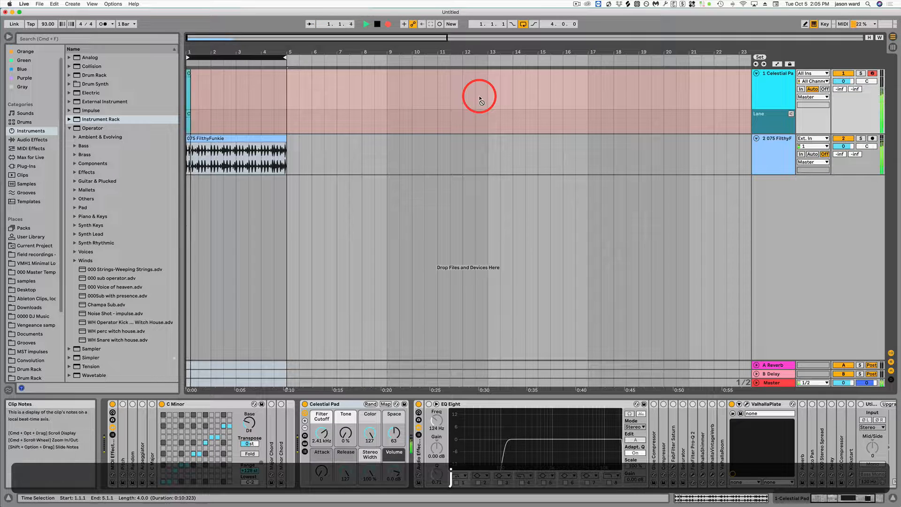
Step: Loop-record a first four-bar melody take on the Celestial Pad track over the drum loop
key(k)
key(h)
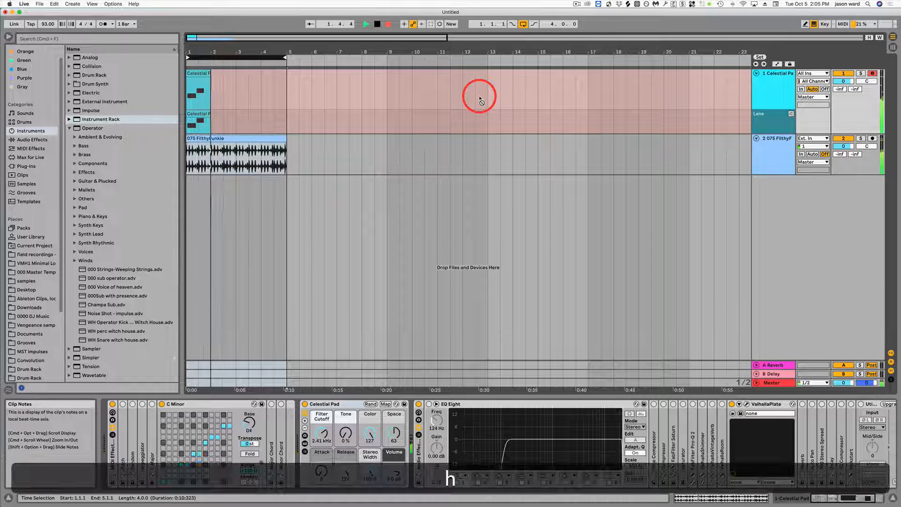
key(s)
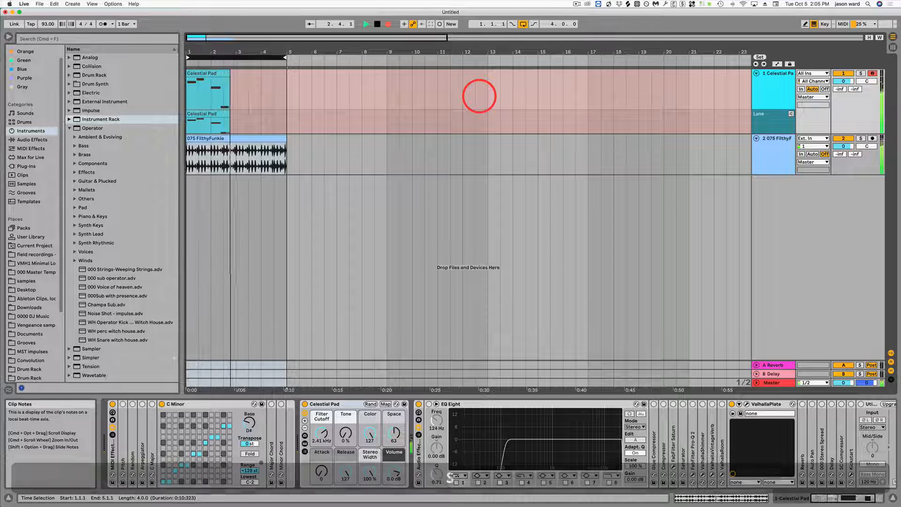
key(j)
key(h)
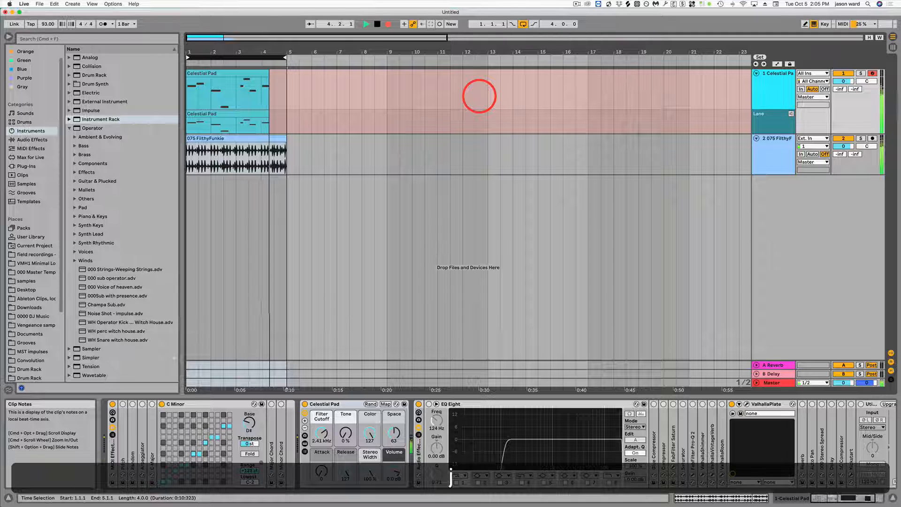
key(a)
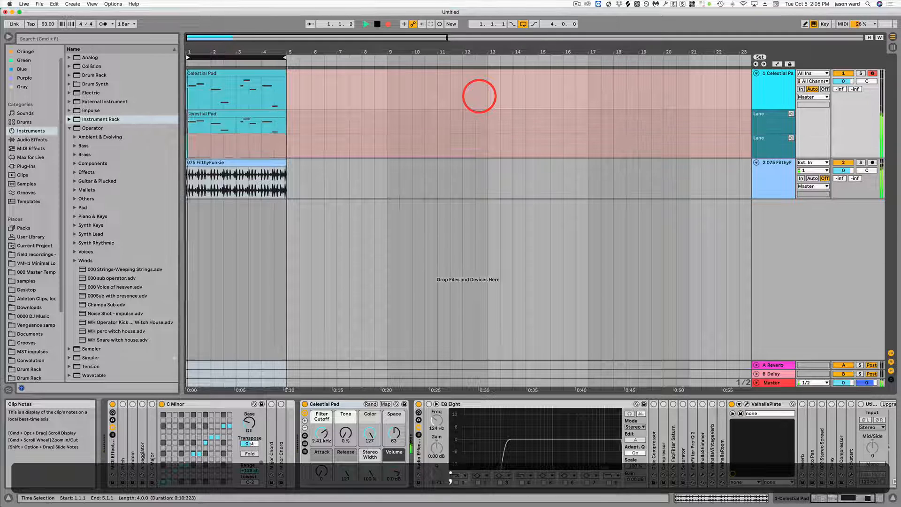
Step: Record a second, busier four-bar take on Celestial Pad as the loop repeats, with a descending run in the first half
key(j)
key(h)
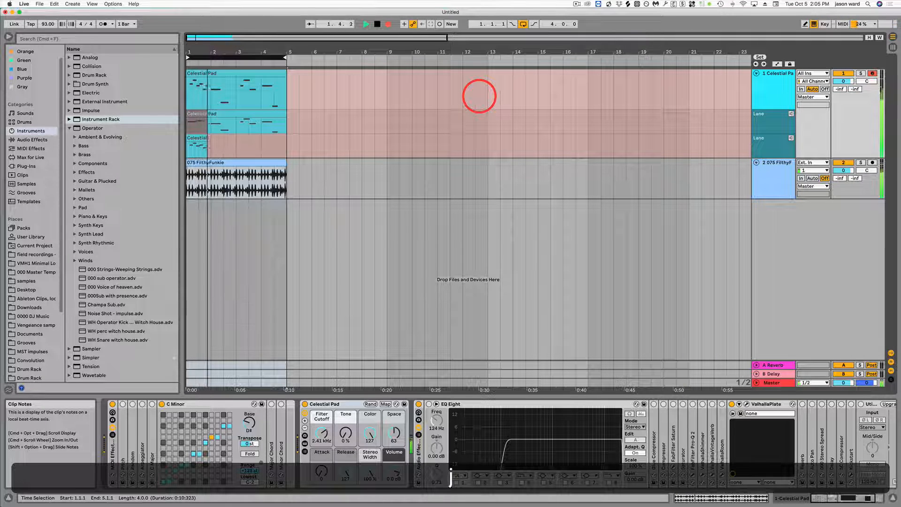
key(f)
key(d)
key(f)
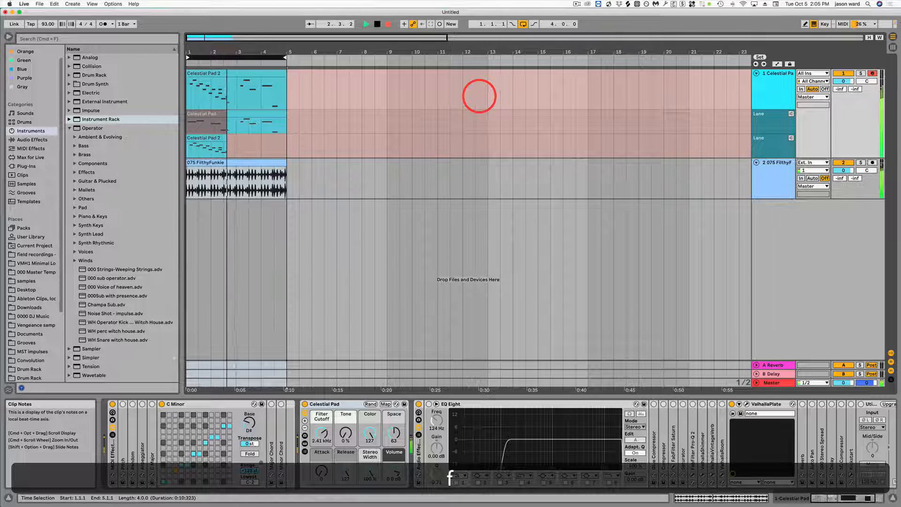
key(a)
key(h)
key(j)
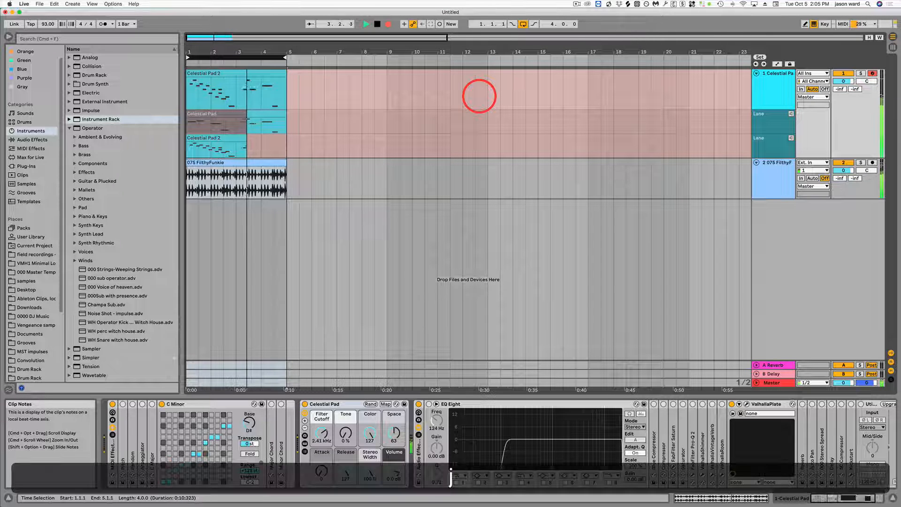
key(l)
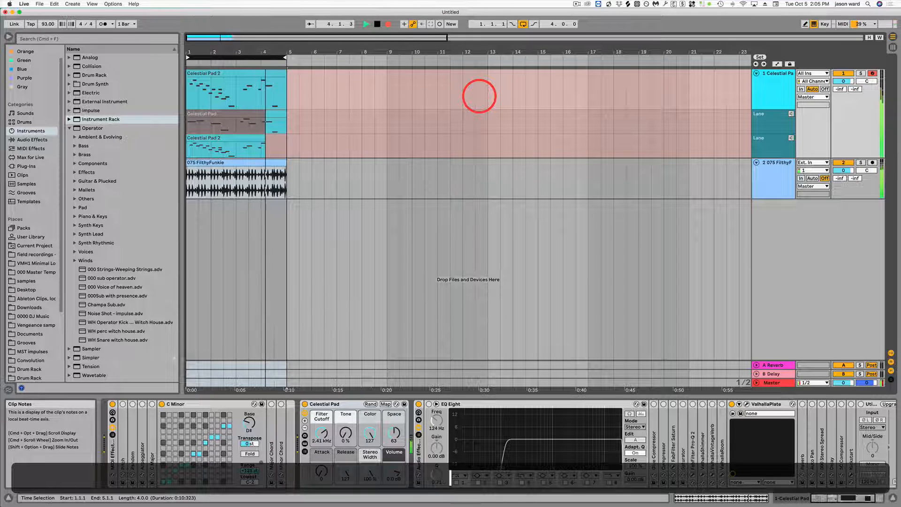
key(k)
key(j)
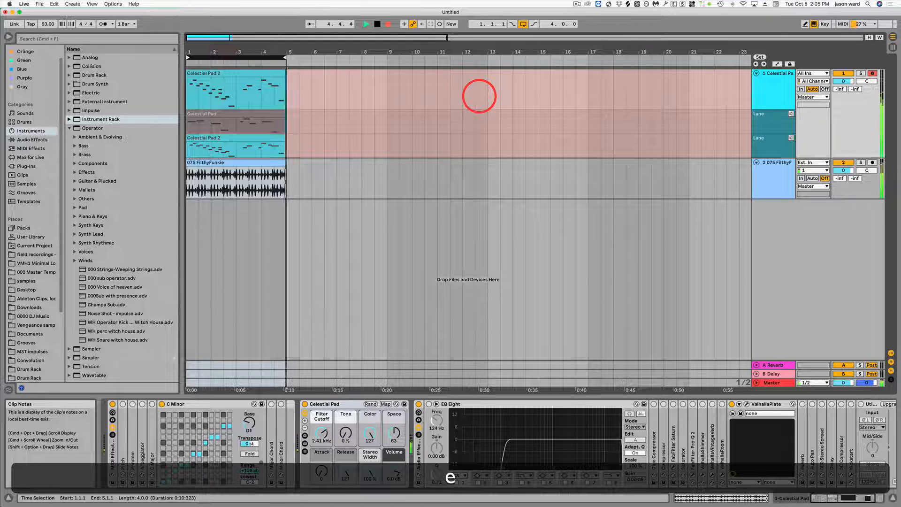
Step: Record a third, sparser four-bar take on Celestial Pad into a new take lane
key(j)
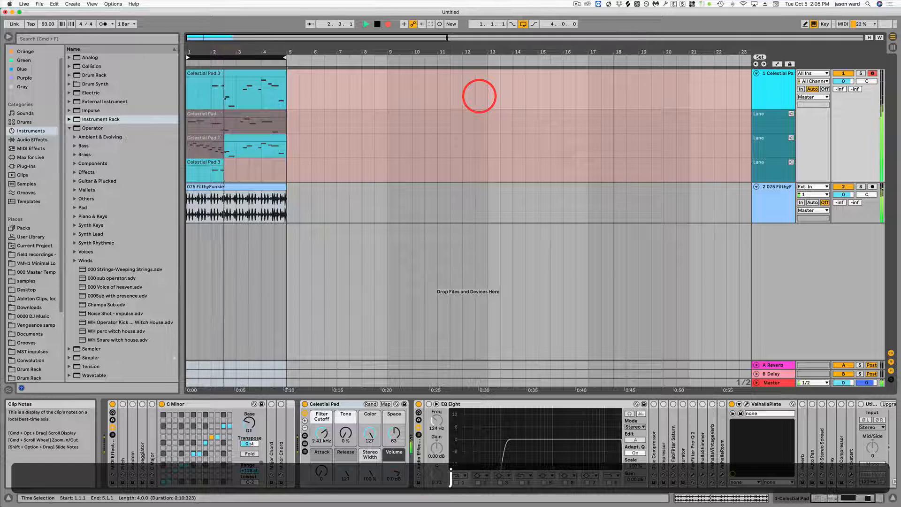
key(h)
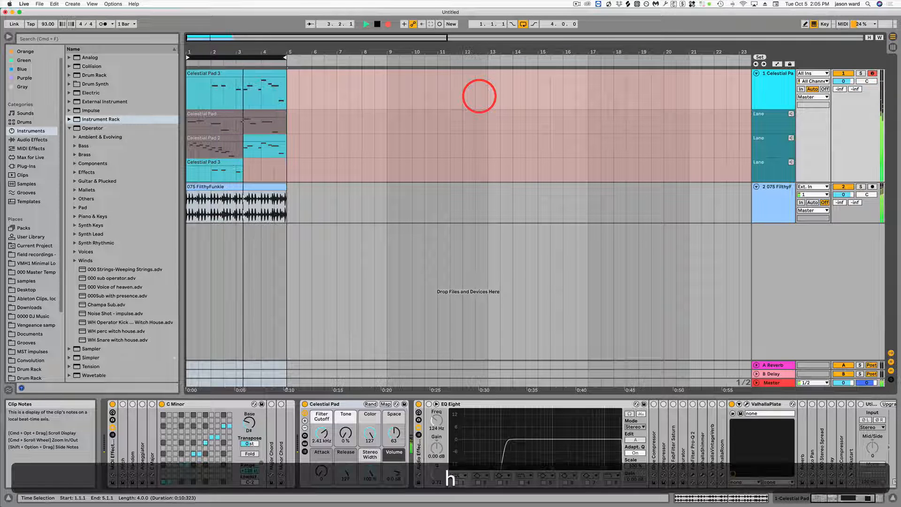
key(s)
key(f)
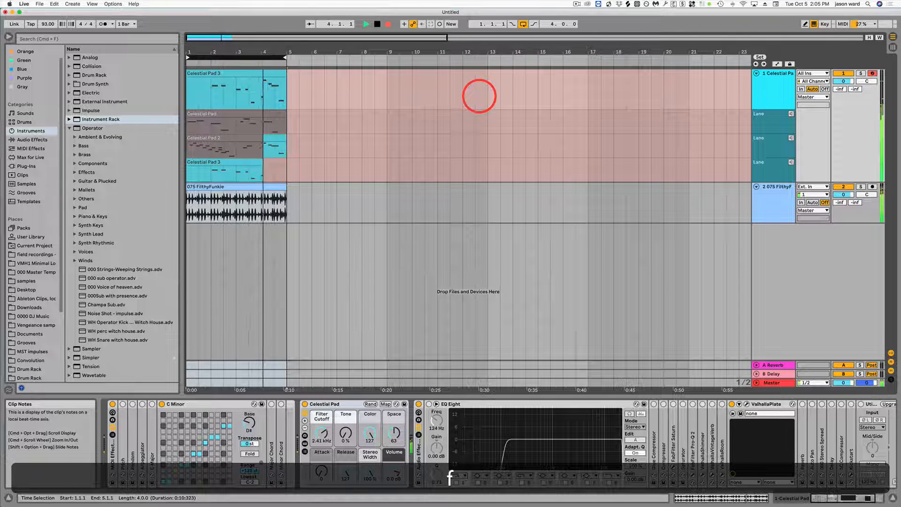
key(g)
key(a)
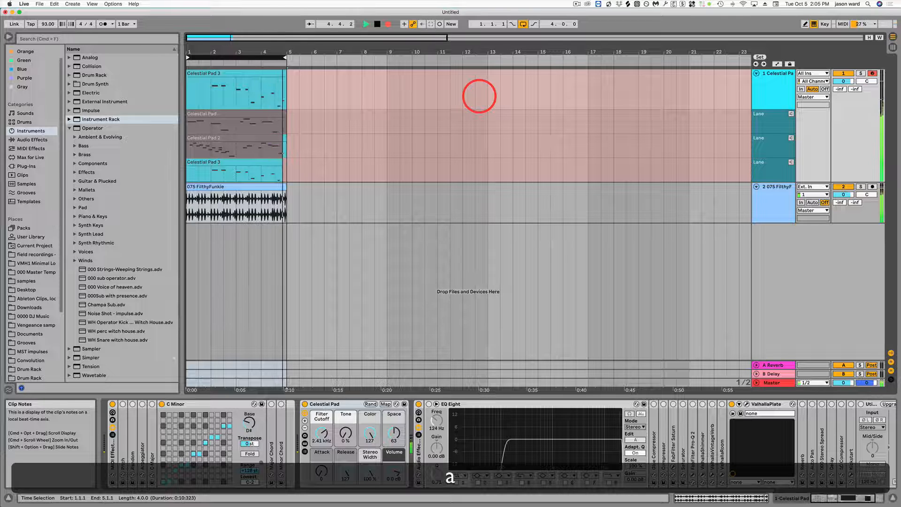
Step: Record a fourth four-bar take on Celestial Pad, rising through the first bars and varying the melody after that
key(d)
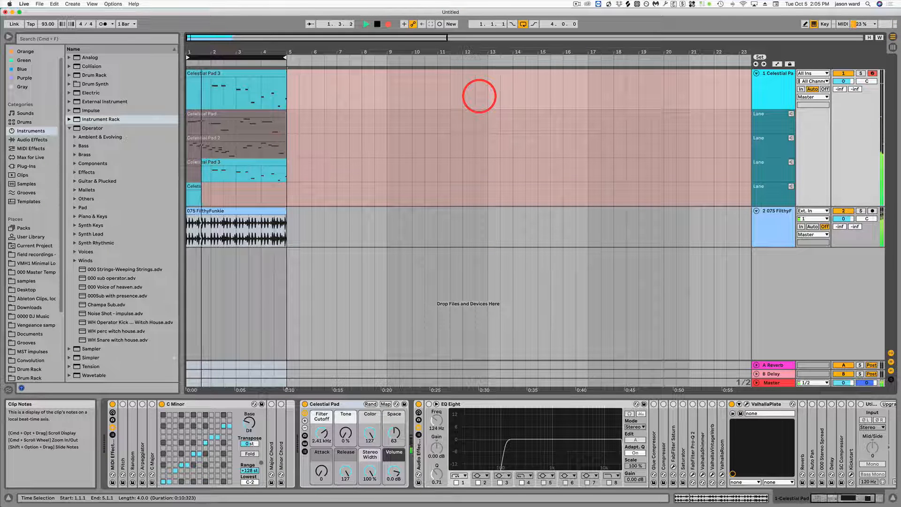
key(h)
key(j)
key(k)
key(g)
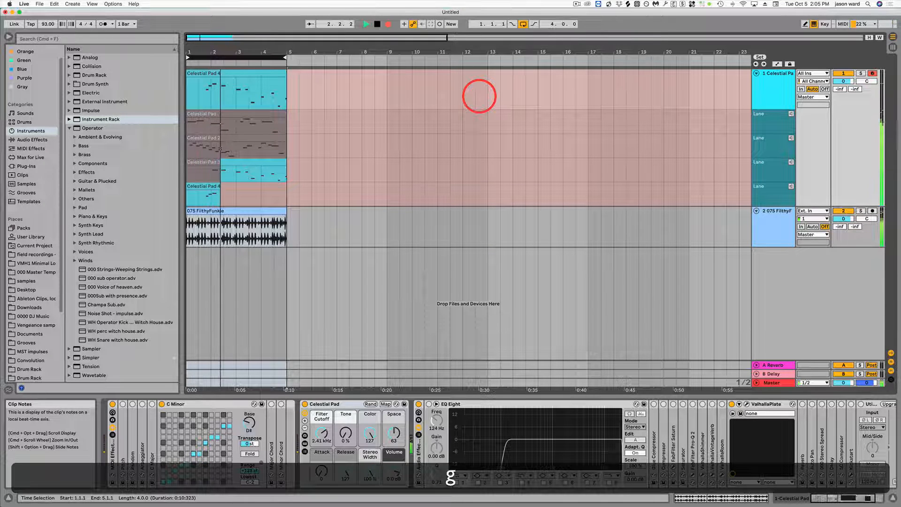
key(w)
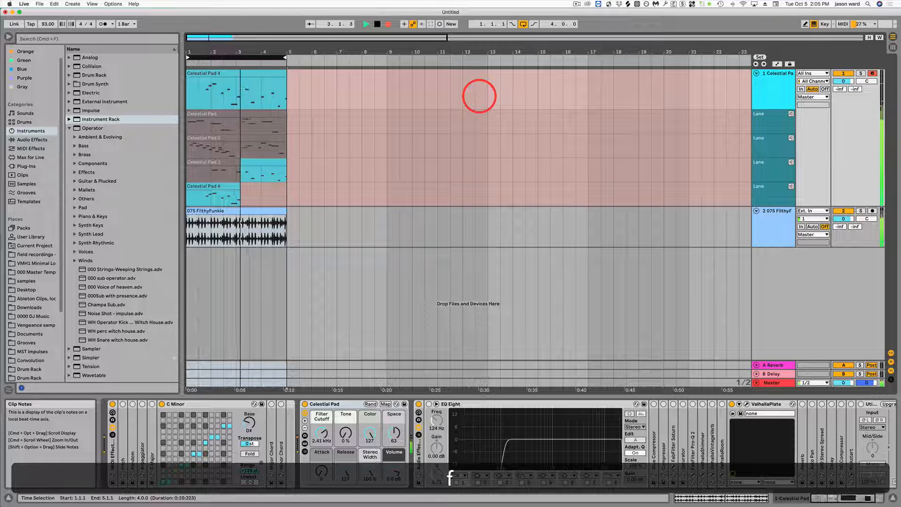
key(f)
key(g)
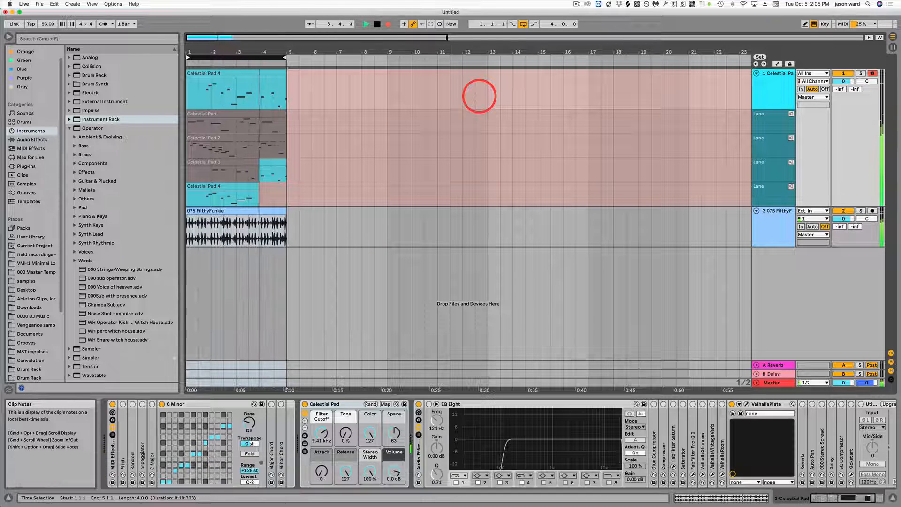
key(f)
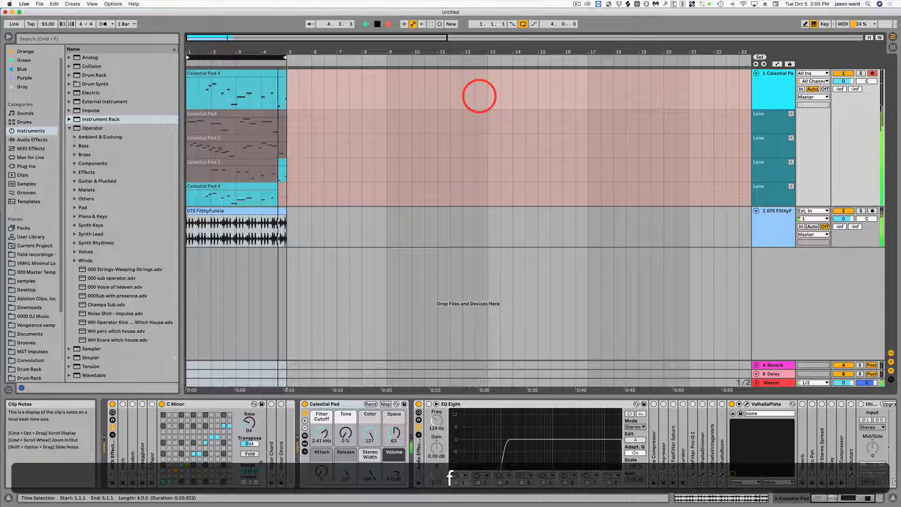
key(s)
key(a)
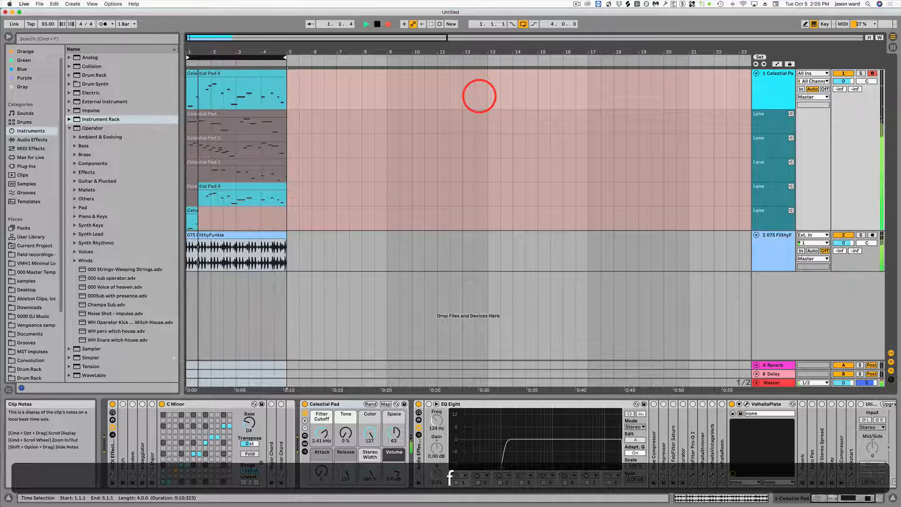
Step: Record a fifth four-bar take on Celestial Pad as the loop repeats, and stop recording at the end of the pass
key(g)
key(h)
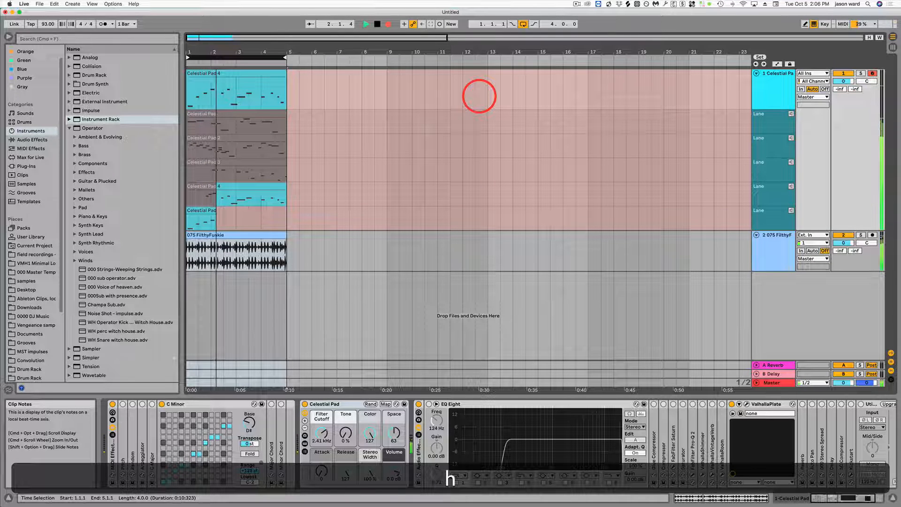
key(f)
key(k)
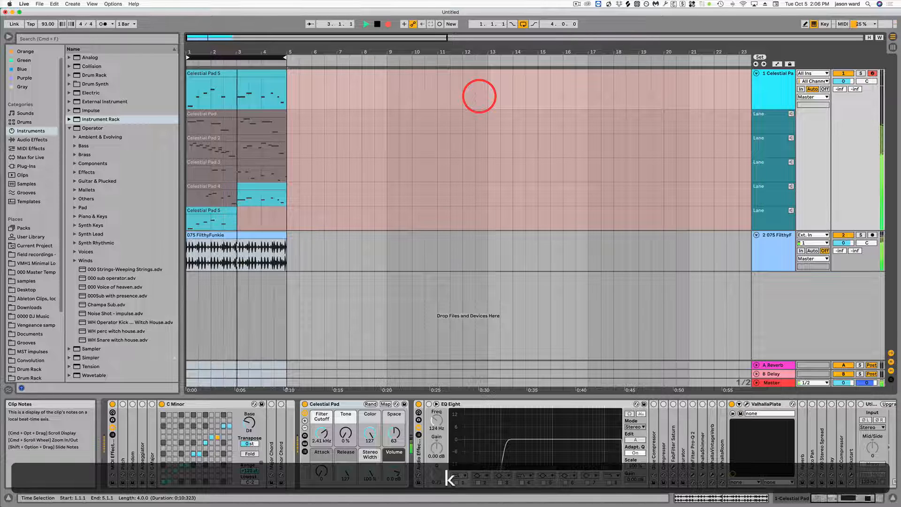
key(h)
key(u)
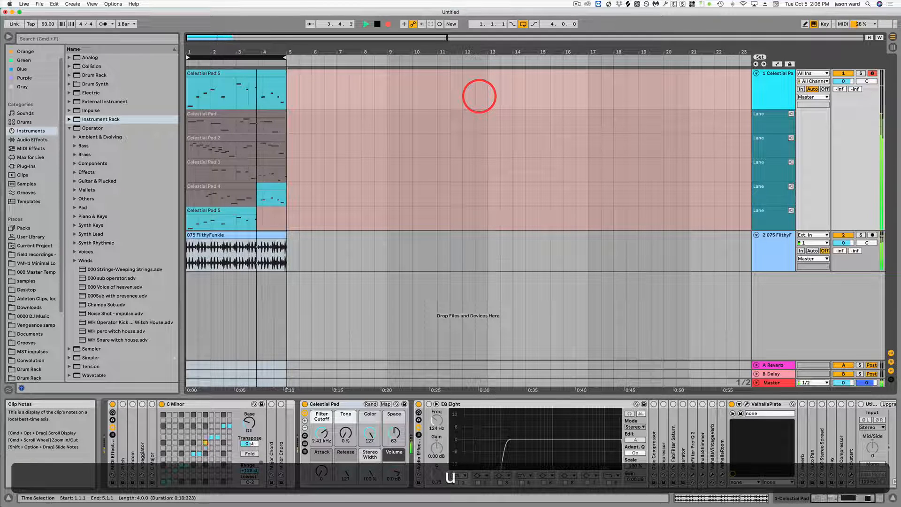
key(w)
key(g)
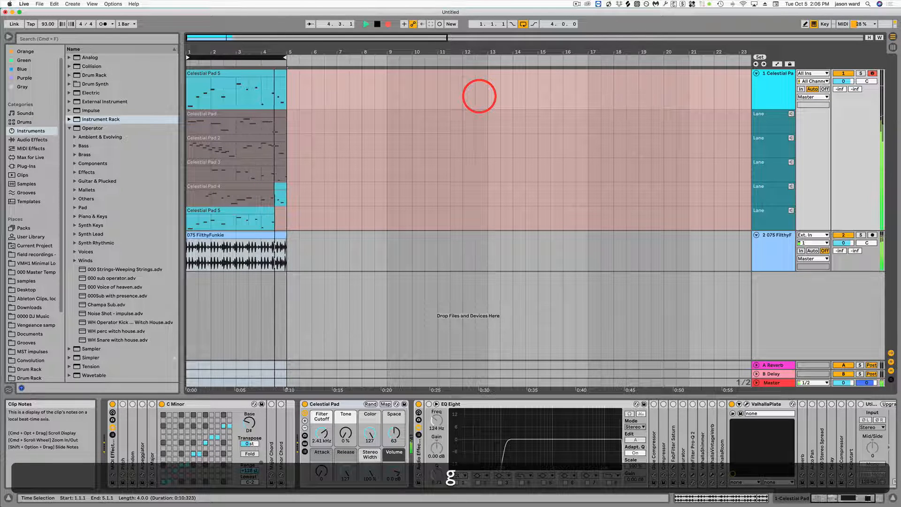
key(s)
key(space)
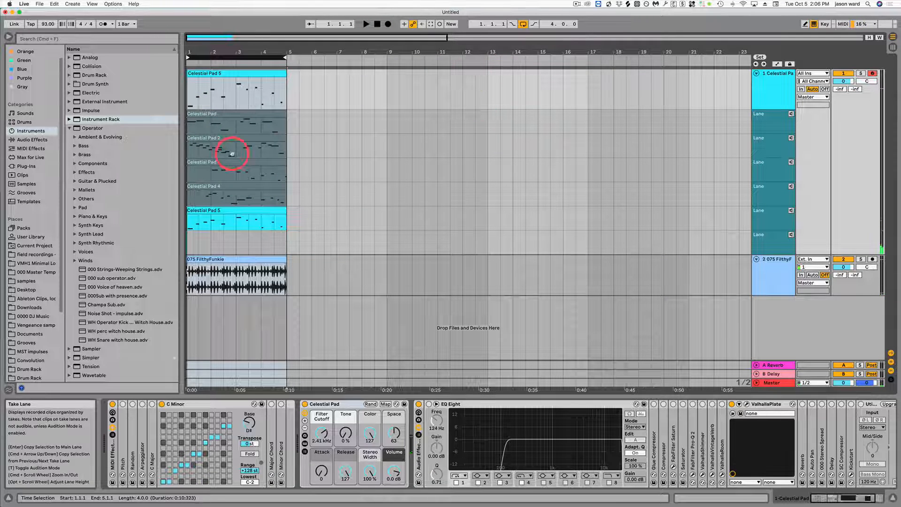
Step: Open the main-lane clip and all Celestial Pad takes together for editing, and quantize all their notes
click(235, 73)
click(236, 73)
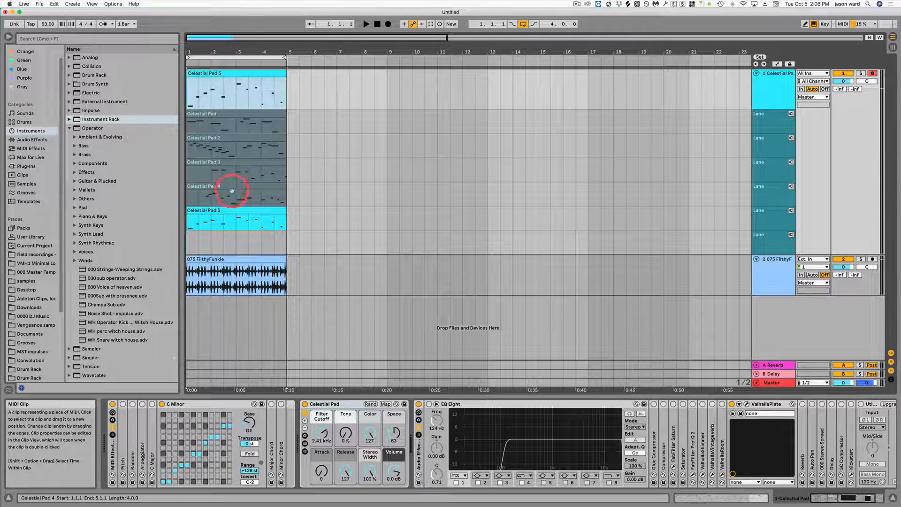
shift+click(233, 212)
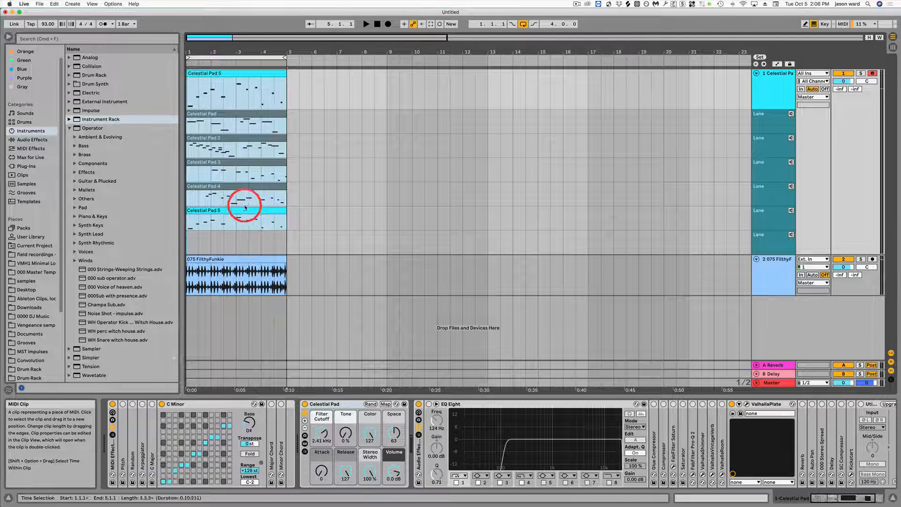
double_click(244, 211)
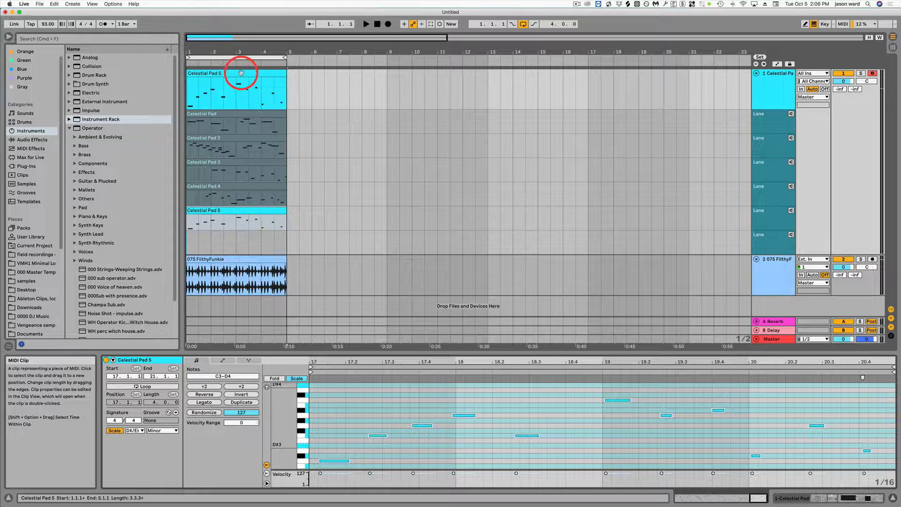
key(shift)
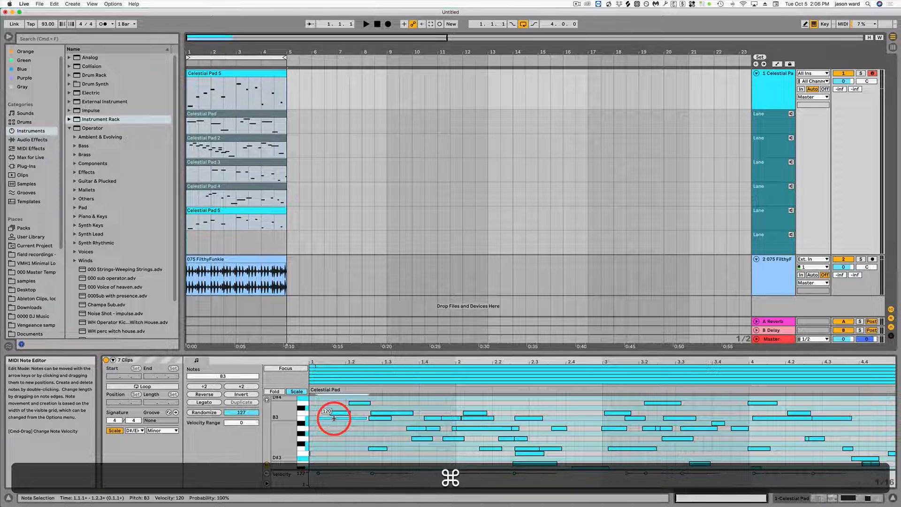
key(super+a)
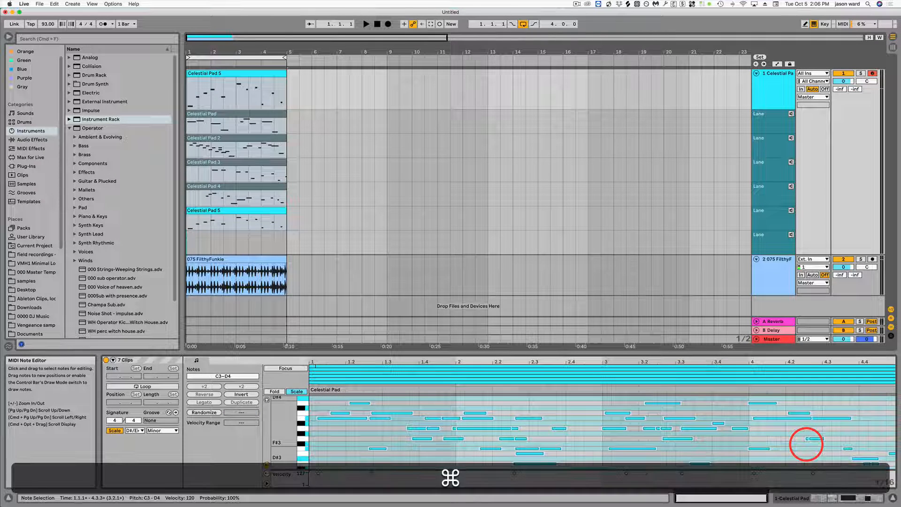
key(super+u)
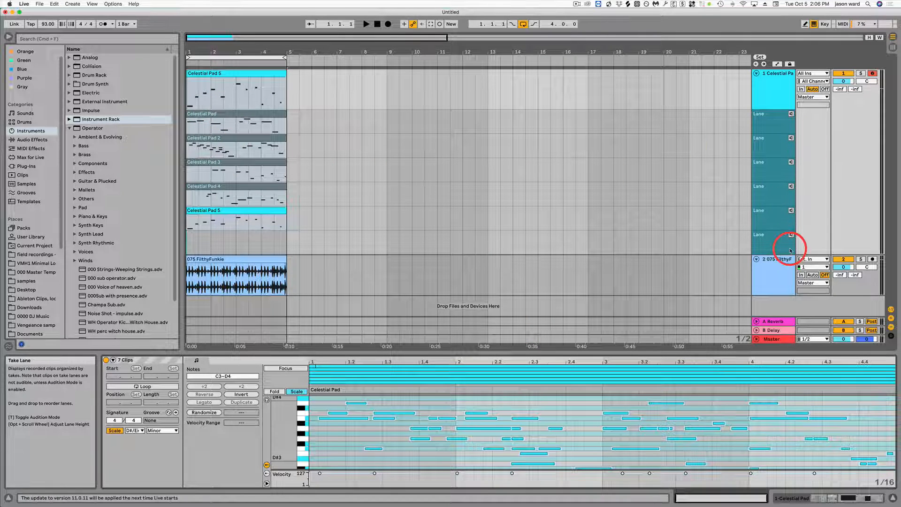
Step: Bring back the Celestial Pad track's devices and colour the first take clip green and the Celestial Pad 2 clip blue
double_click(772, 73)
click(229, 114)
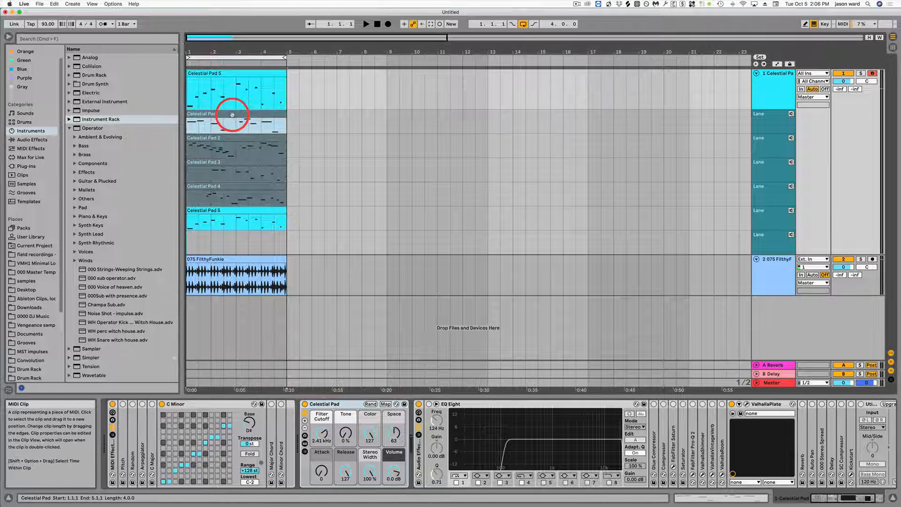
right_click(236, 114)
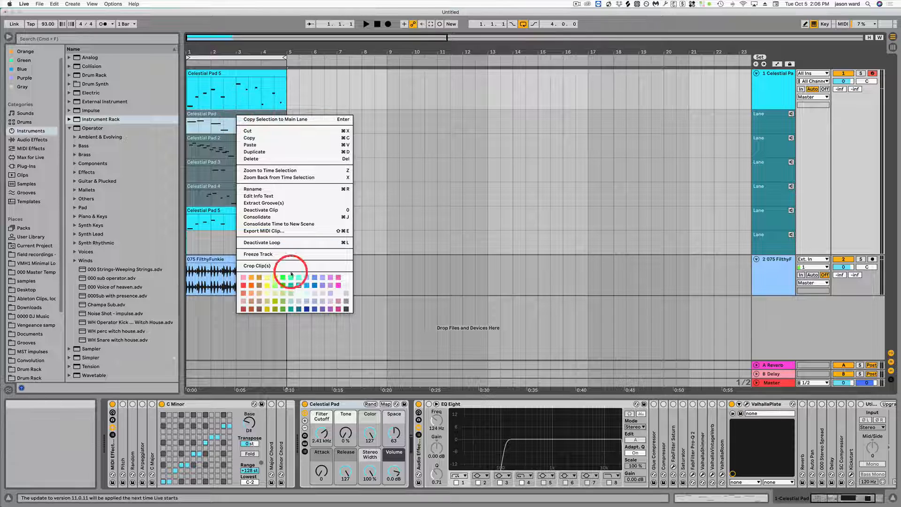
click(274, 265)
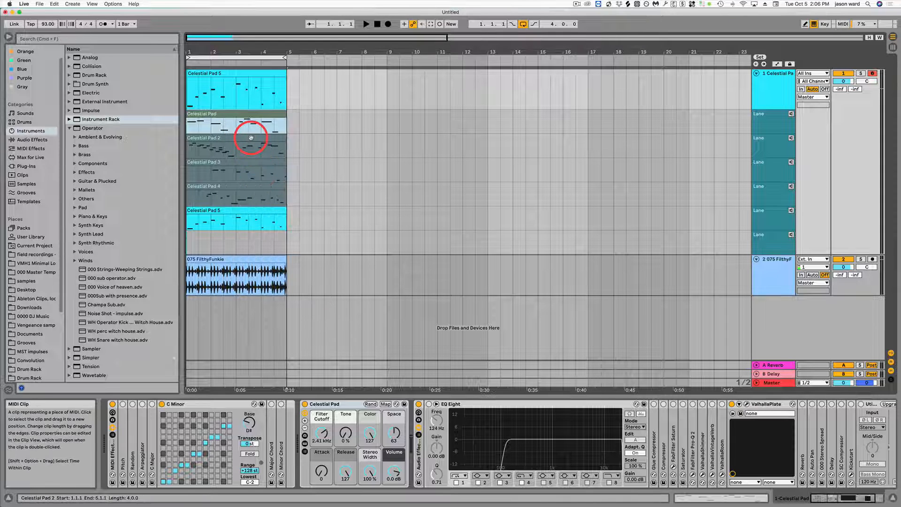
right_click(251, 140)
click(322, 289)
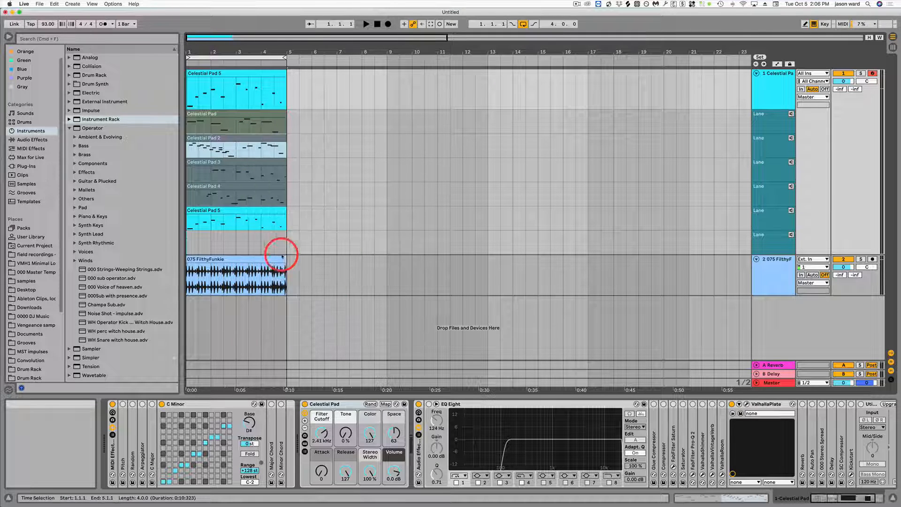
Step: Colour the Celestial Pad 3 take red, Celestial Pad 4 yellow and Celestial Pad 5 purple
right_click(243, 161)
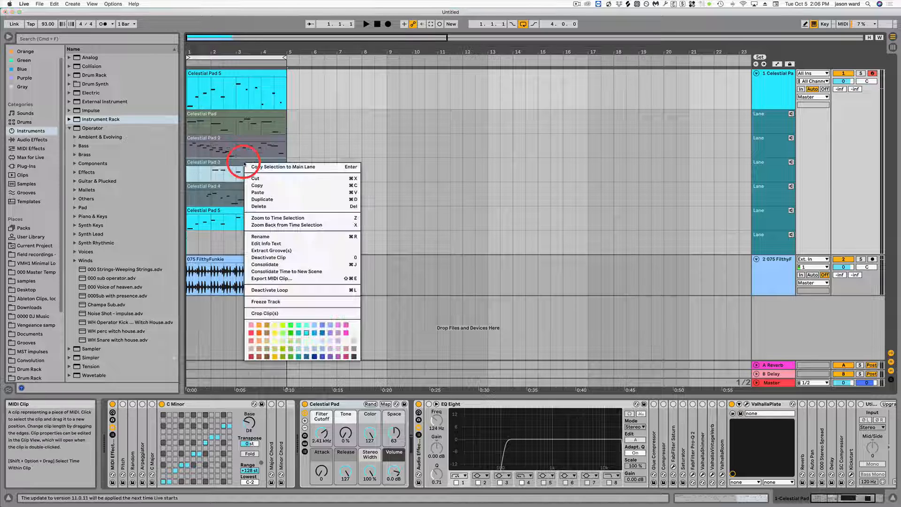
click(251, 333)
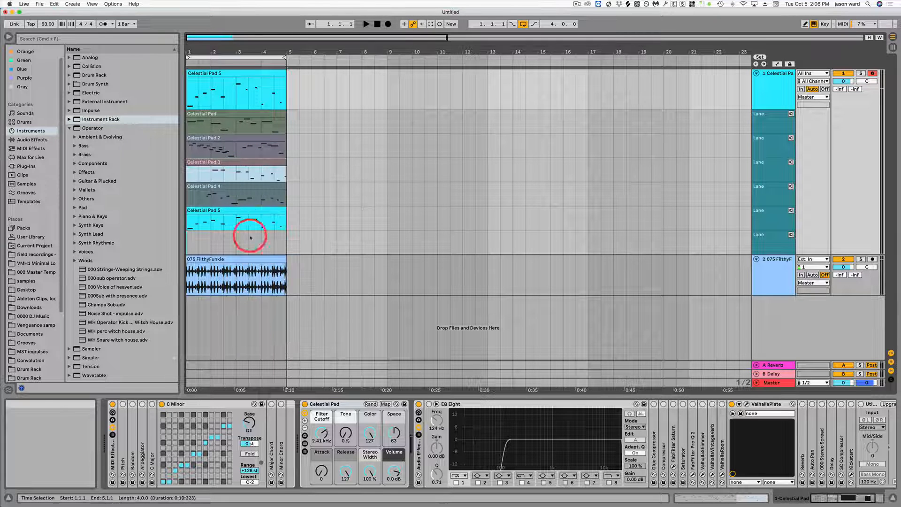
right_click(252, 189)
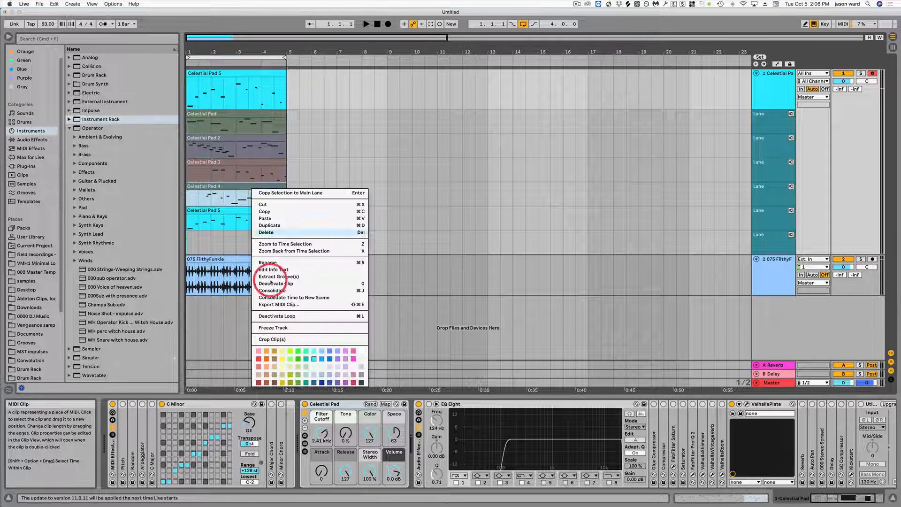
click(281, 352)
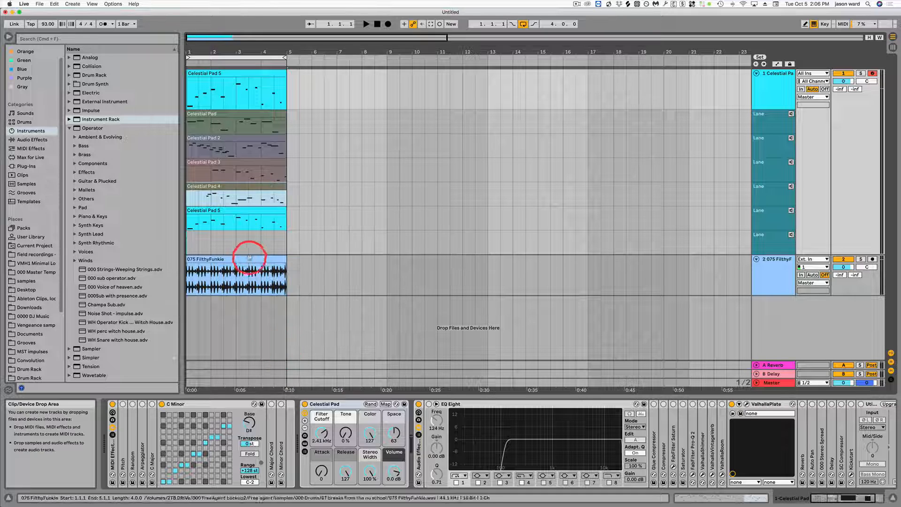
right_click(254, 211)
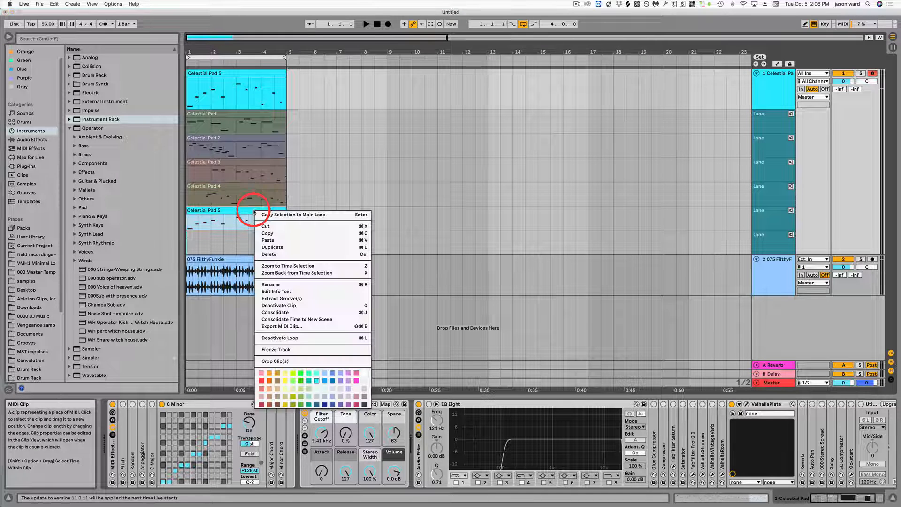
click(348, 404)
click(349, 195)
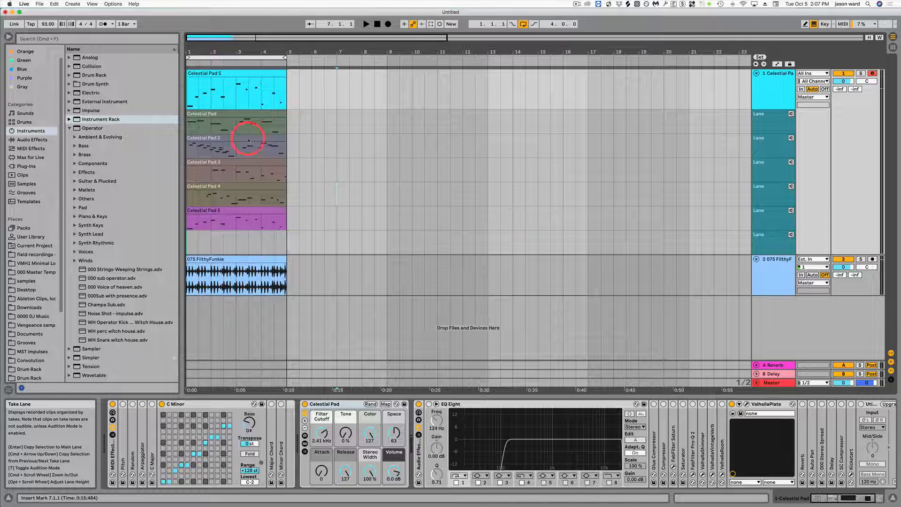
Step: Copy the first take from 1.1.1 to 1.2.4 and the Celestial Pad 2 take from 1.2.4 to 1.4.4 into the main lane
mouse_move(207, 56)
mouse_down()
mouse_move(205, 66)
mouse_move(198, 51)
mouse_up()
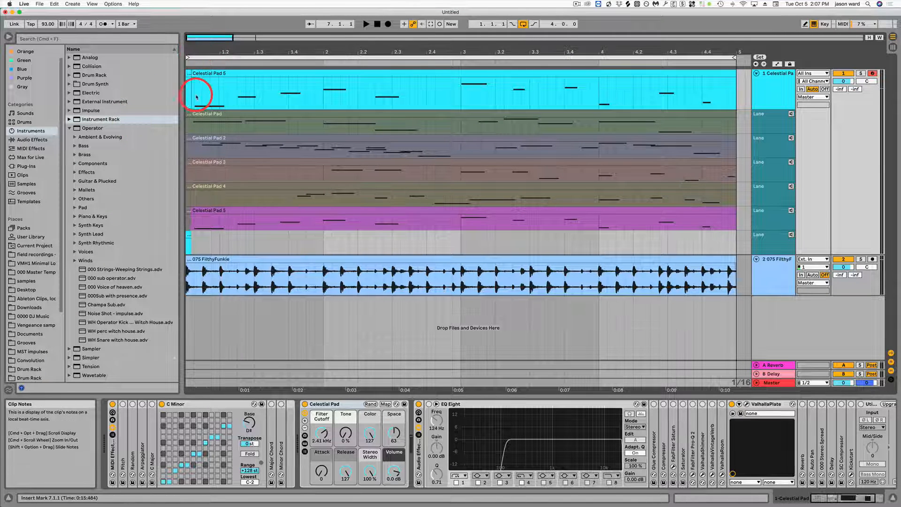
drag(187, 120, 229, 127)
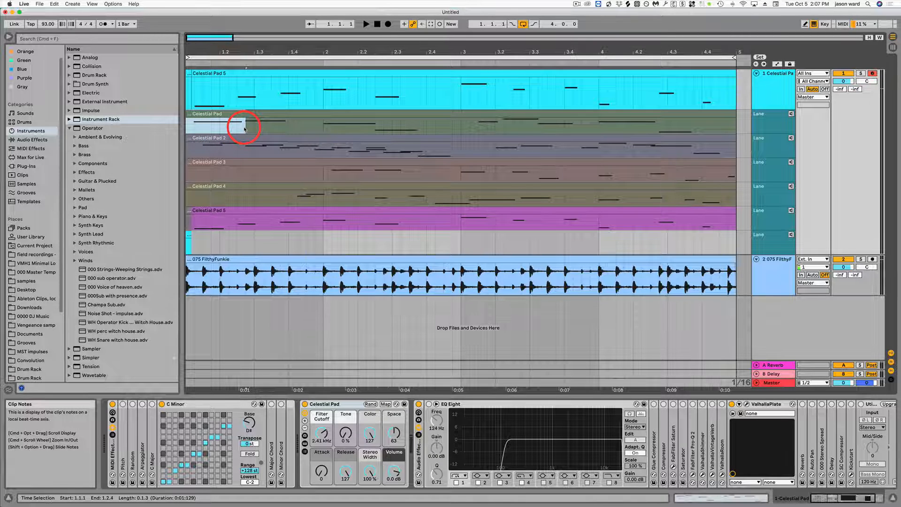
key(Return)
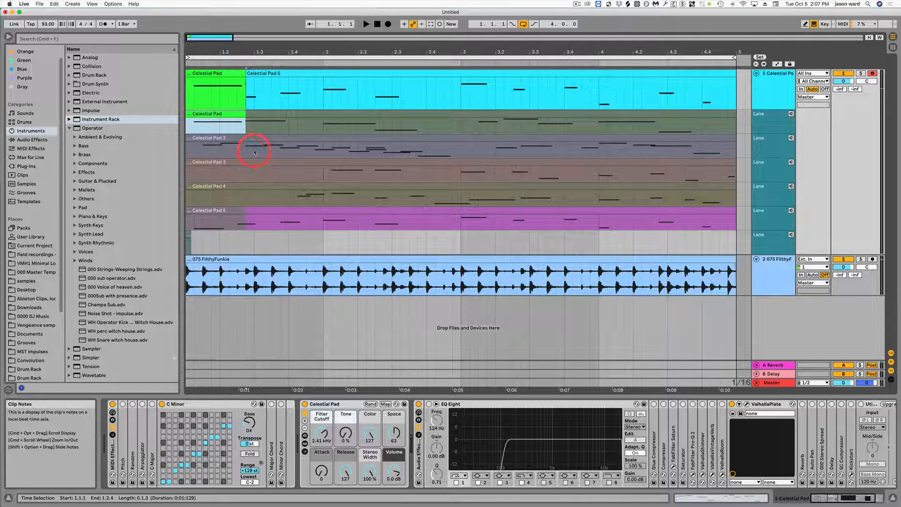
drag(244, 155, 280, 153)
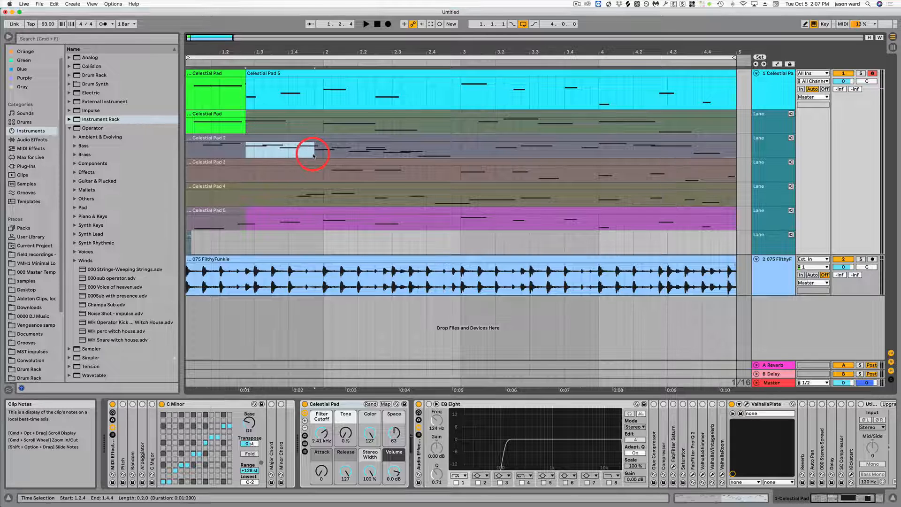
key(Return)
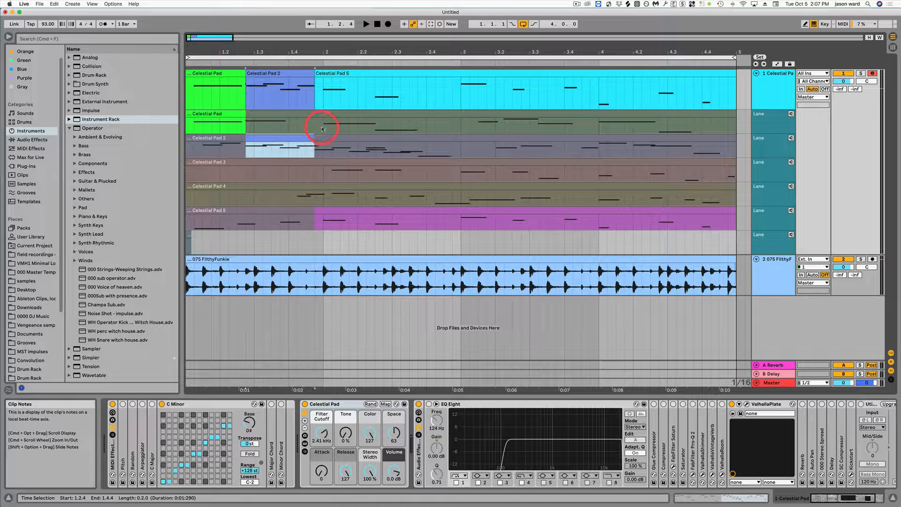
Step: Fill bar 2 of the main lane with the first take from 2.1.1 and the Celestial Pad 4 take from 2.3.3 to 3.1.1
drag(323, 128, 419, 128)
key(Return)
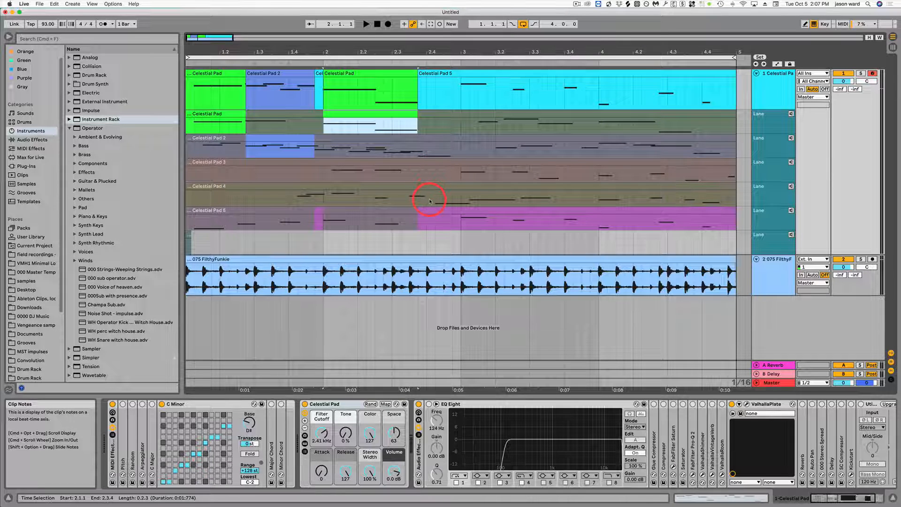
drag(408, 201, 439, 189)
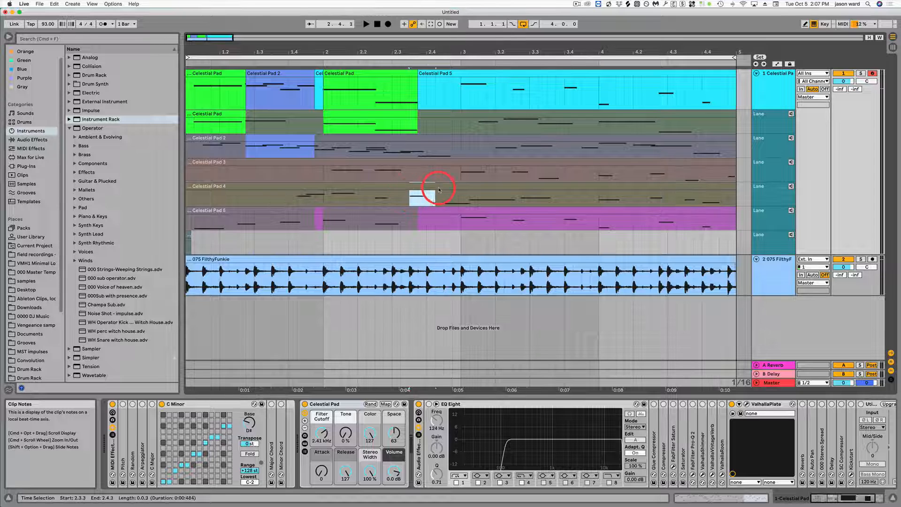
key(Return)
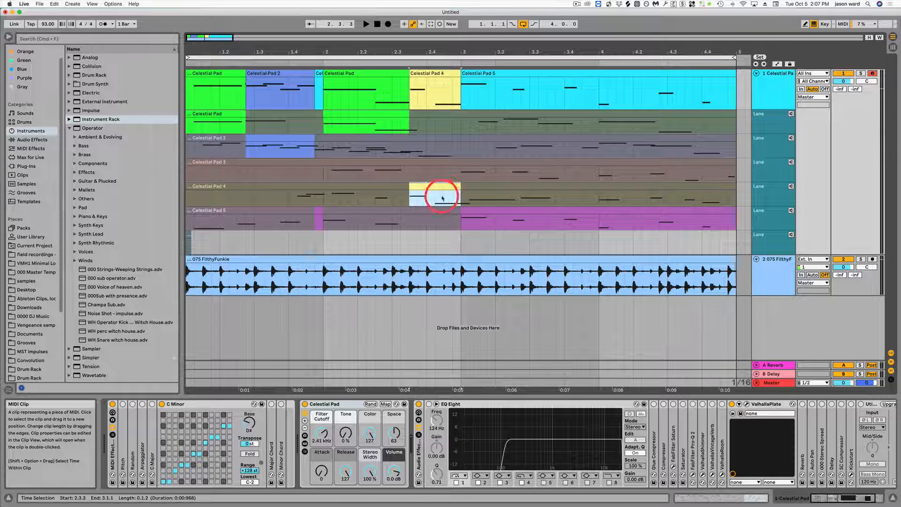
Step: Comp the main lane in Draw Mode, painting bar 3 from takes 1 and 2 and bar 4 from takes 5, 3, 4 and 5
key(b)
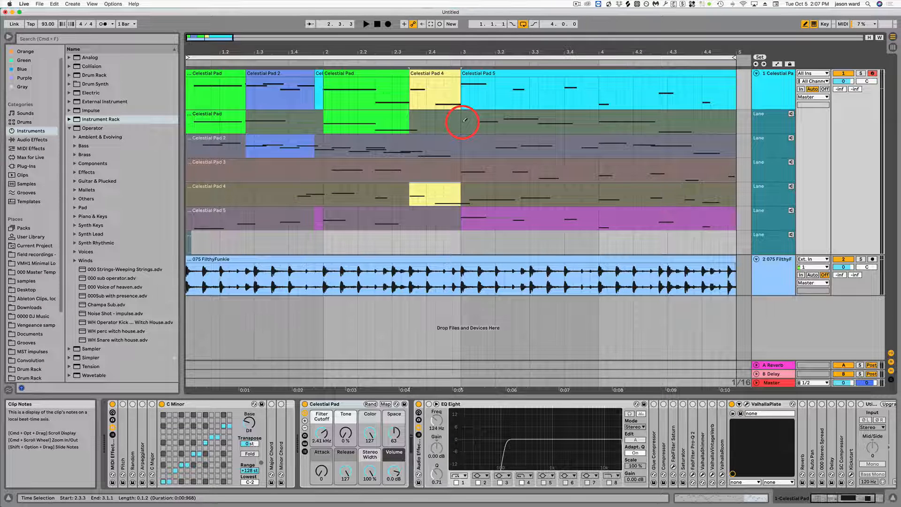
mouse_move(464, 120)
mouse_down()
mouse_move(494, 123)
mouse_move(498, 142)
mouse_move(563, 141)
mouse_move(567, 157)
mouse_move(599, 150)
mouse_up()
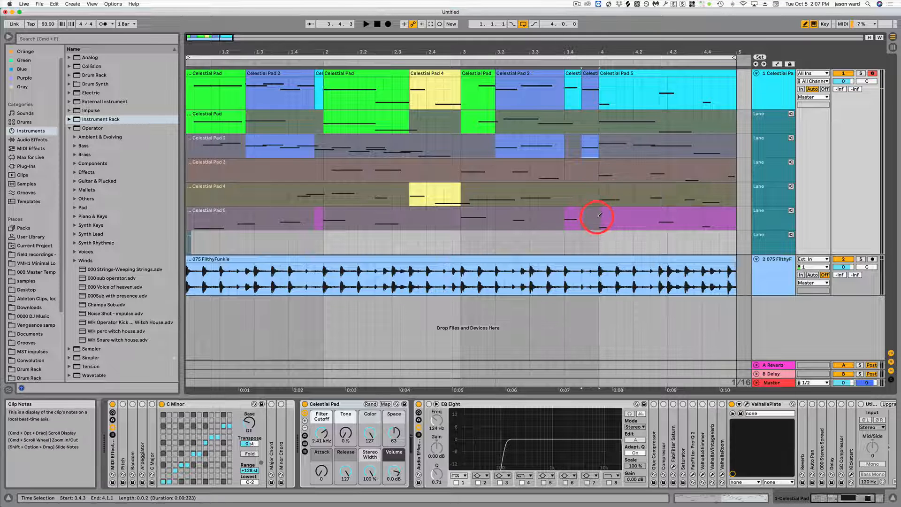
drag(597, 214, 629, 213)
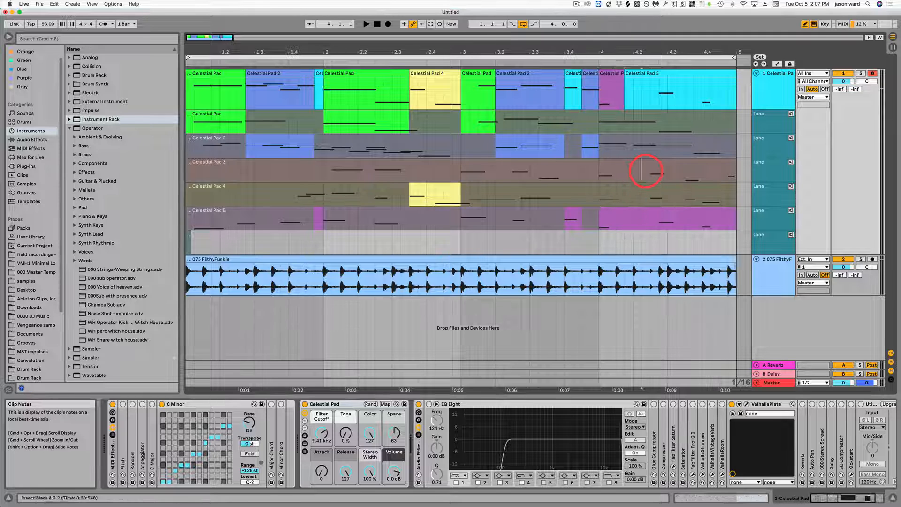
drag(644, 169, 704, 197)
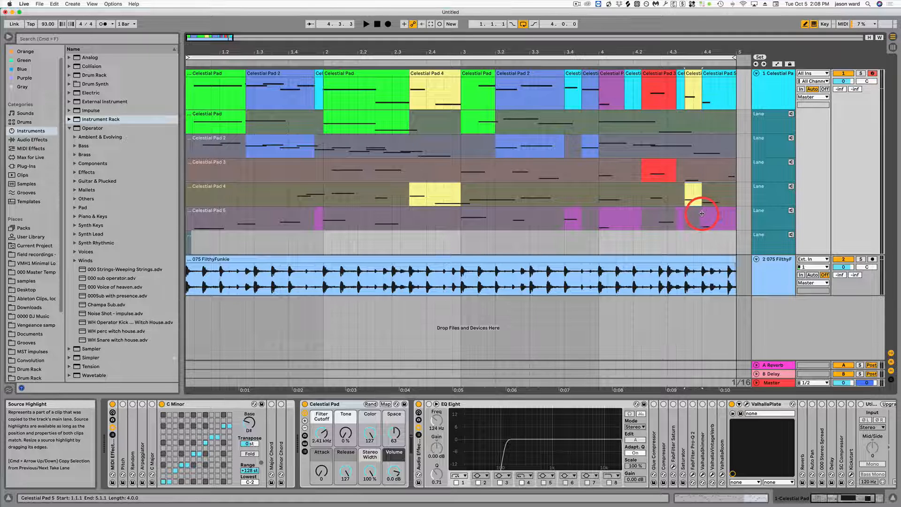
click(737, 211)
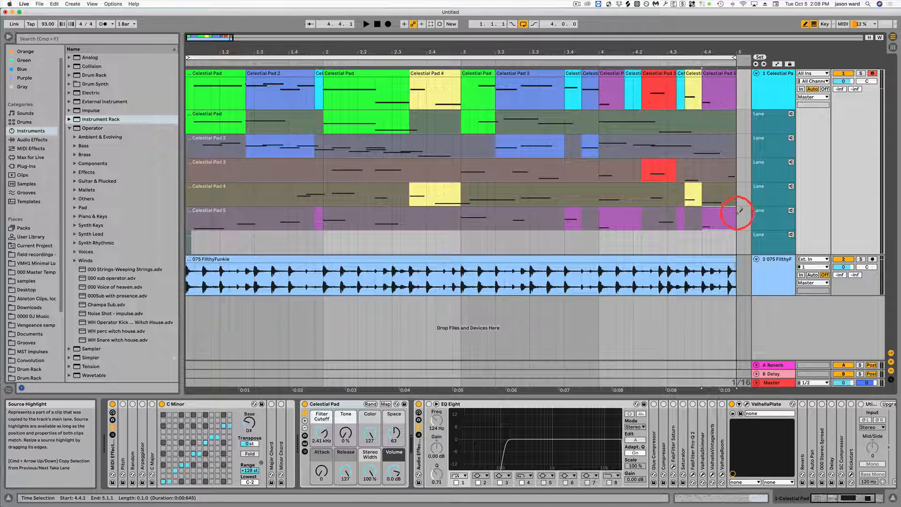
drag(415, 54, 410, 35)
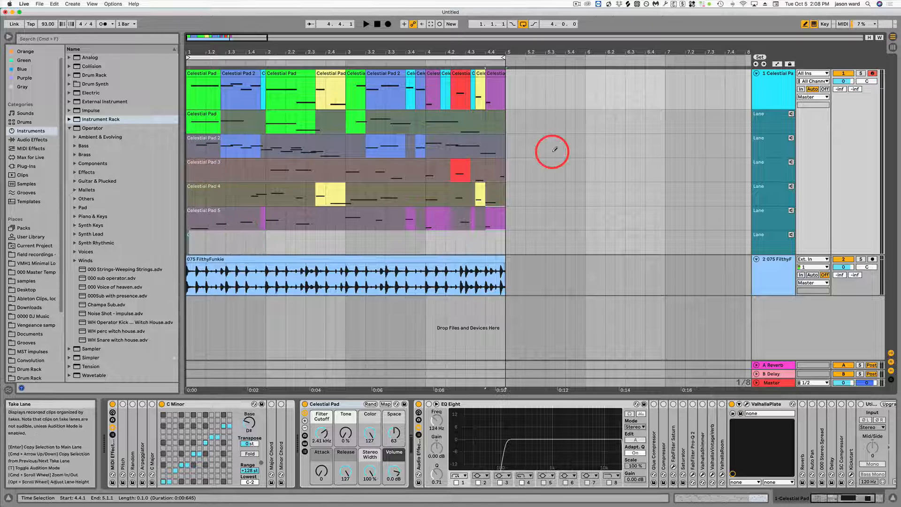
Step: Play back the comped main lane over the drum loop through bar 4
key(space)
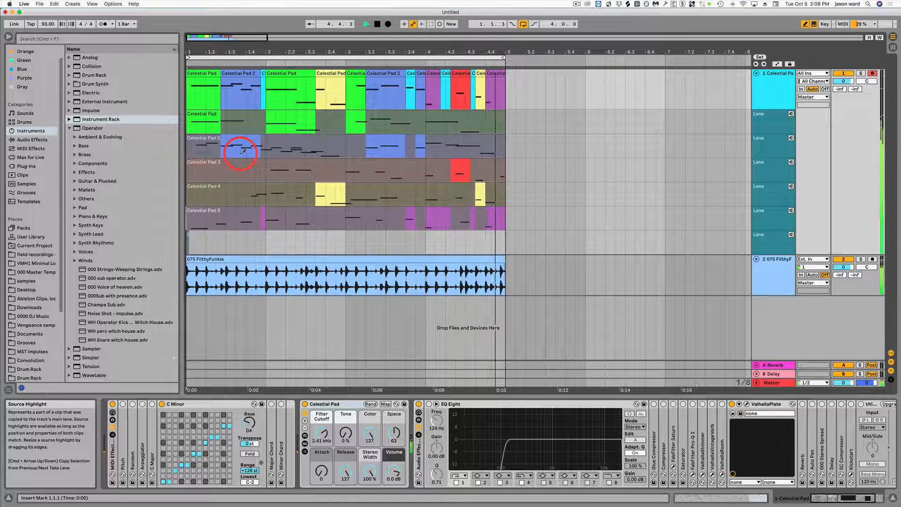
key(space)
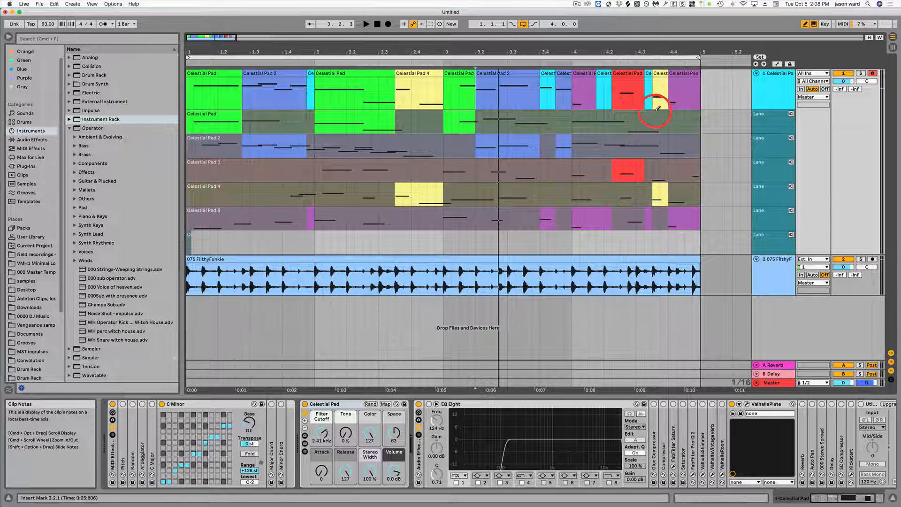
Step: Turn off grid snapping and nudge the main lane's clip boundaries at 4.4.1, 4.3.3 and 4.1.1 slightly earlier
key(super)
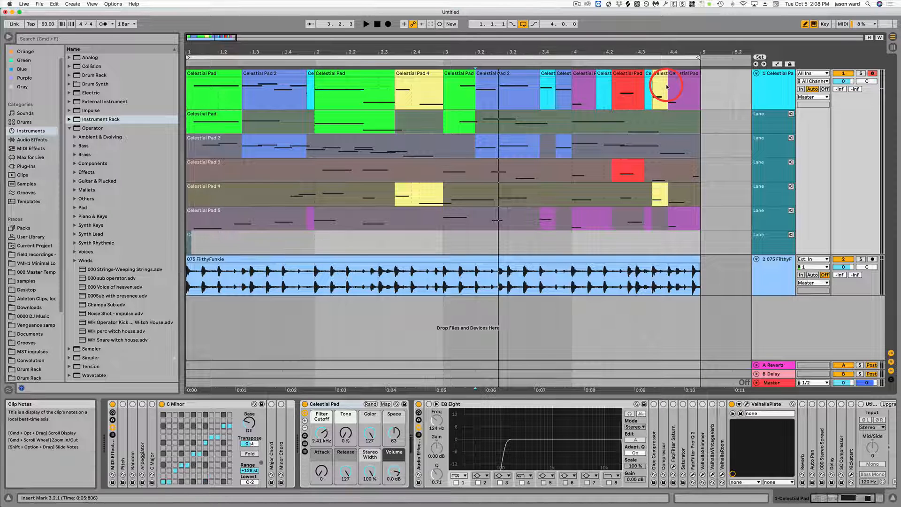
drag(667, 51, 662, 87)
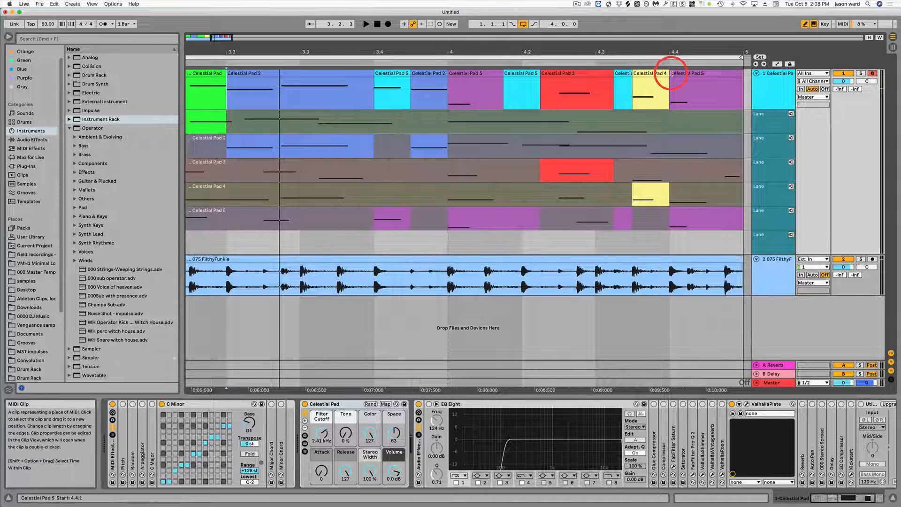
click(671, 73)
drag(669, 70, 667, 69)
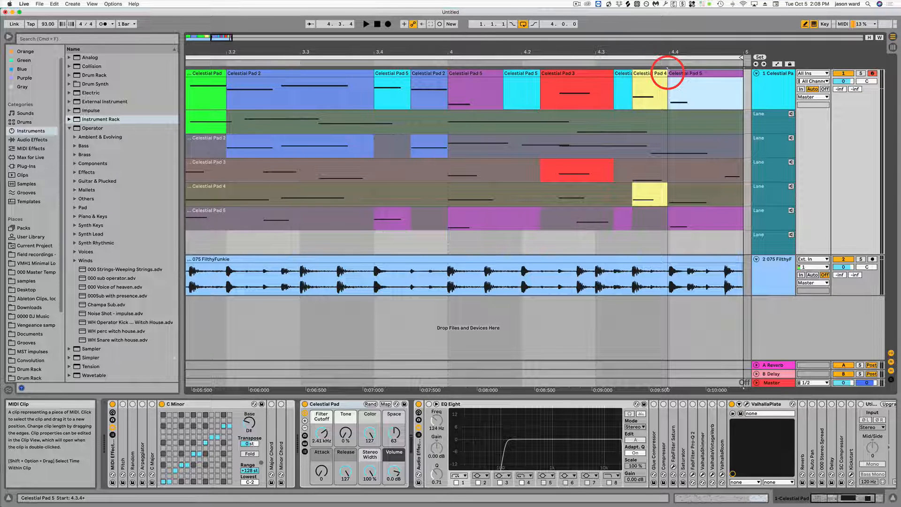
click(632, 71)
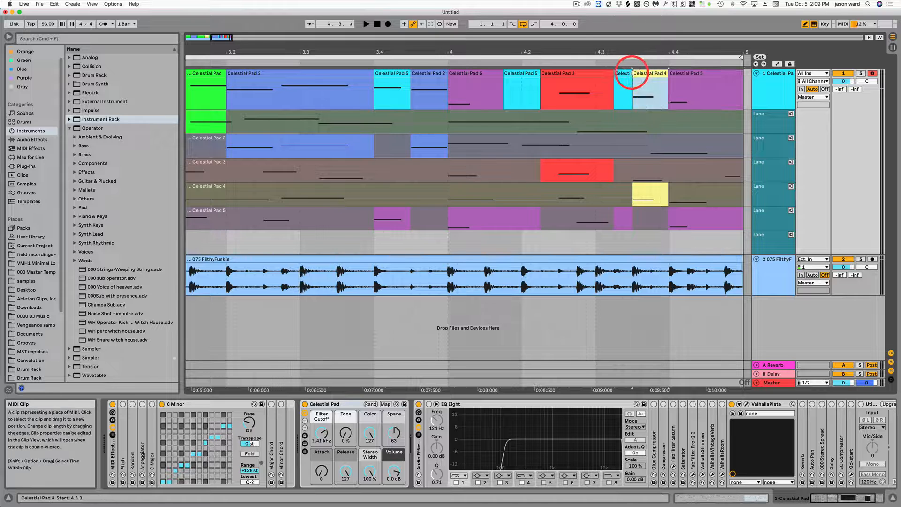
drag(630, 73, 629, 72)
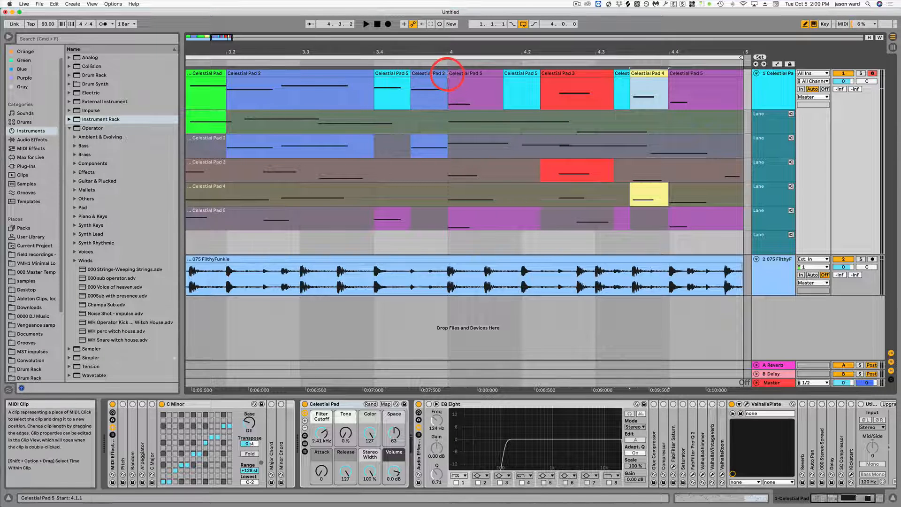
drag(448, 75, 483, 52)
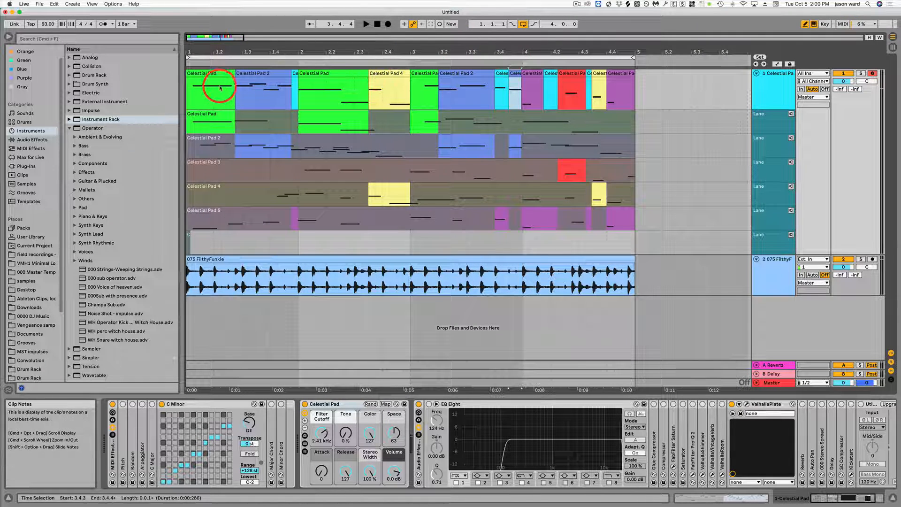
Step: Audition the main lane with the nudged clip boundaries, restarting playback from 1.1.1
key(space)
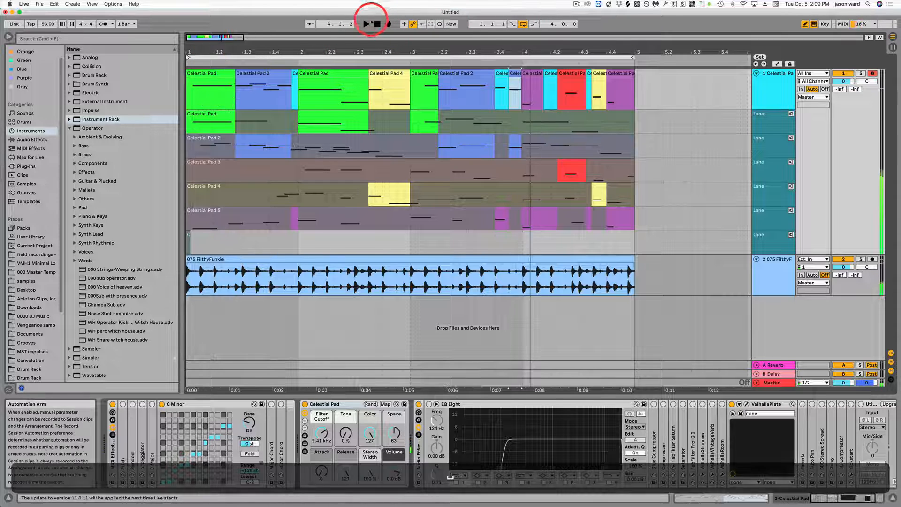
click(366, 24)
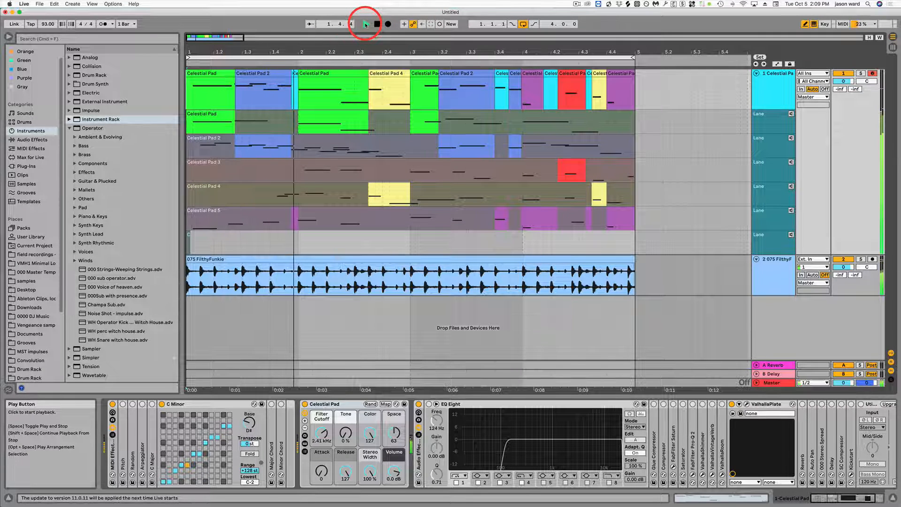
key(space)
Step: Replace the Celestial Pad 2 section from 1.2.4 to 1.4.4 with the first take and move its start slightly earlier, to about 1.2.3
click(267, 76)
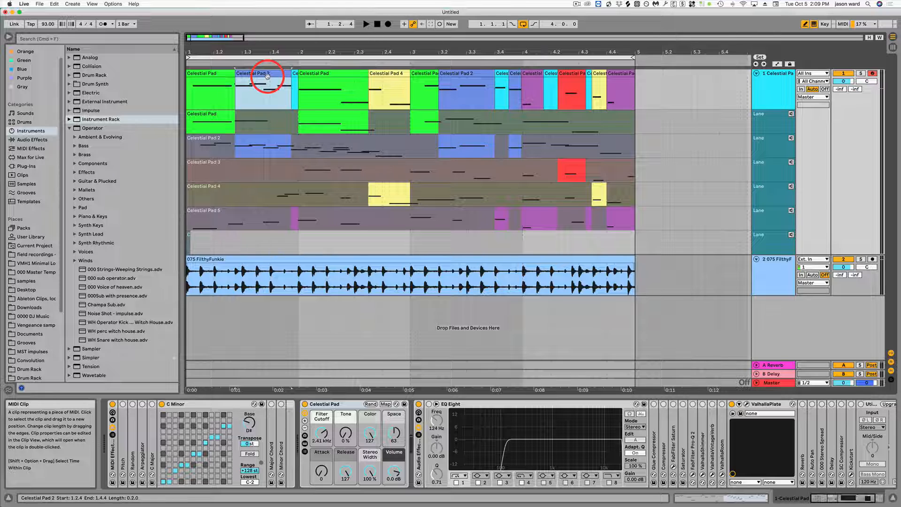
key(Down)
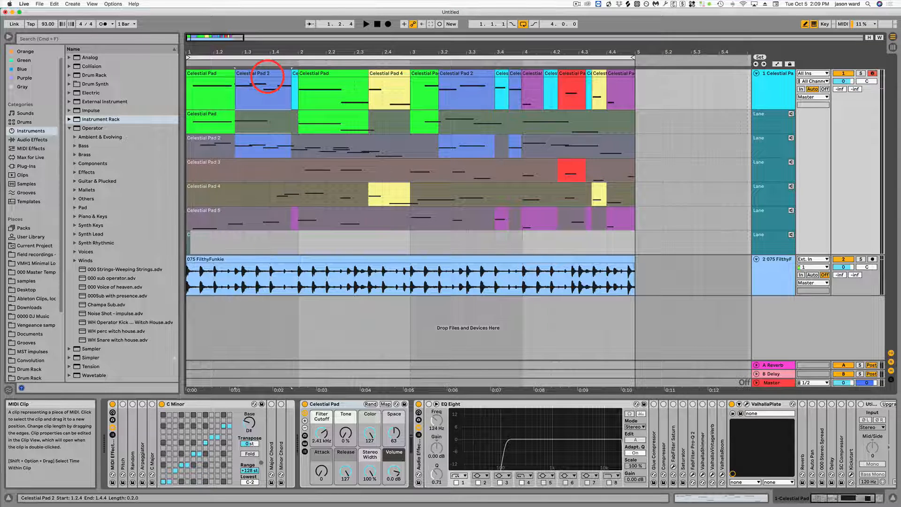
key(Down)
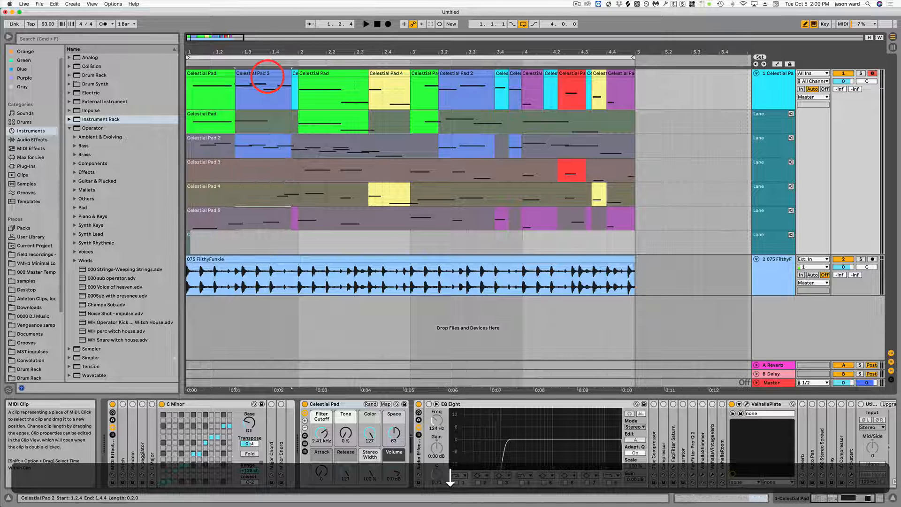
key(Up)
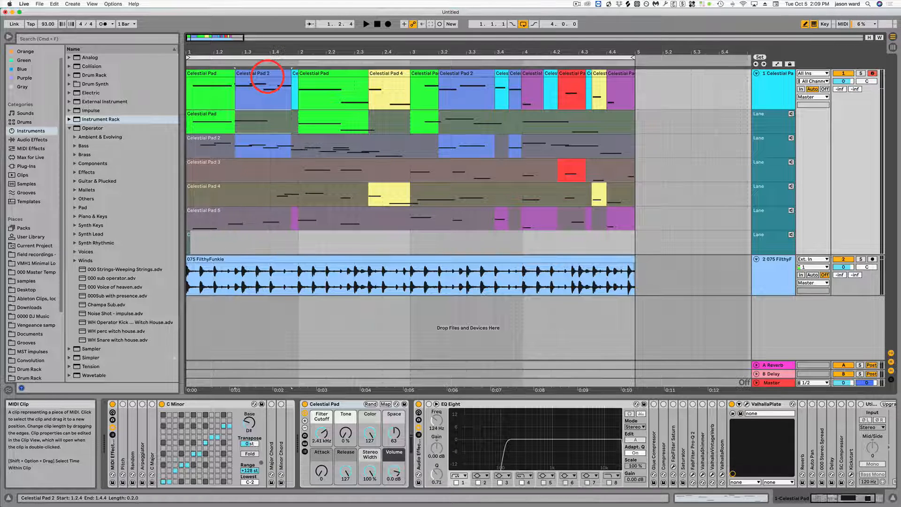
key(Return)
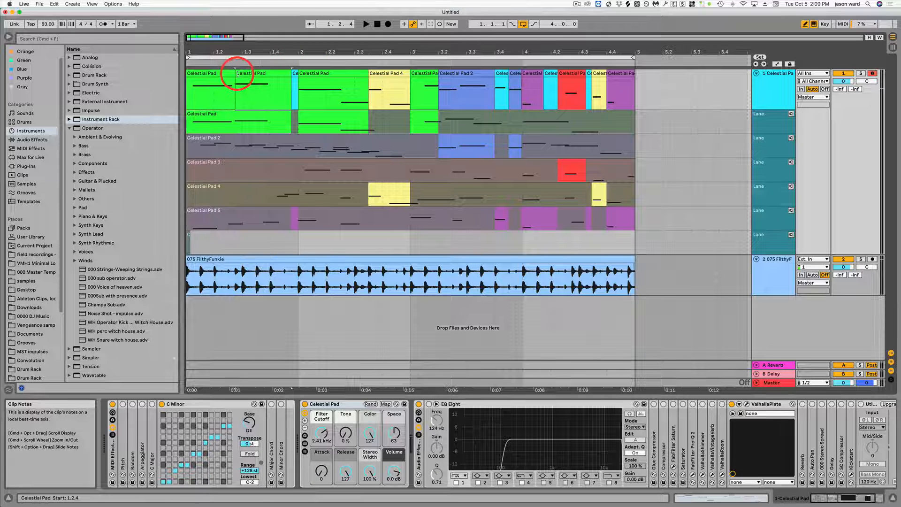
click(236, 74)
drag(234, 74, 234, 73)
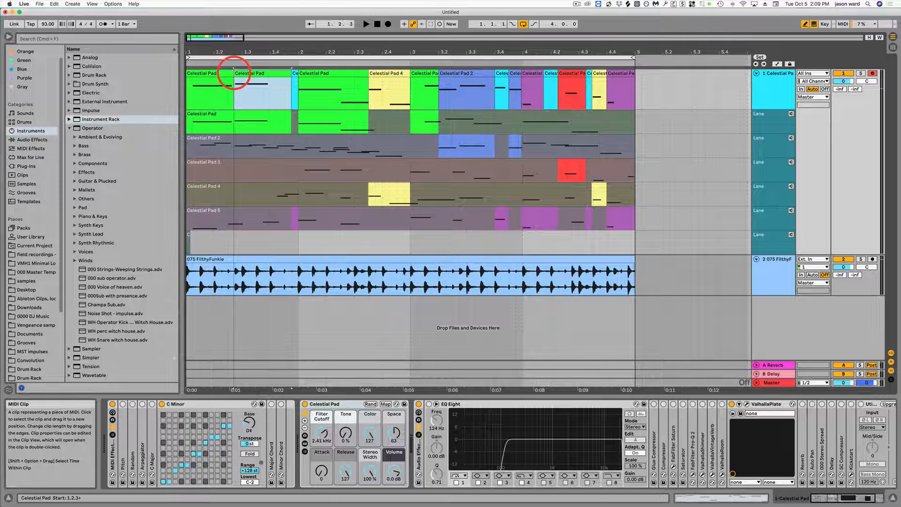
Step: Play the main lane from 1.1.1 into bar 2 to check the replaced section in bar 1
click(373, 24)
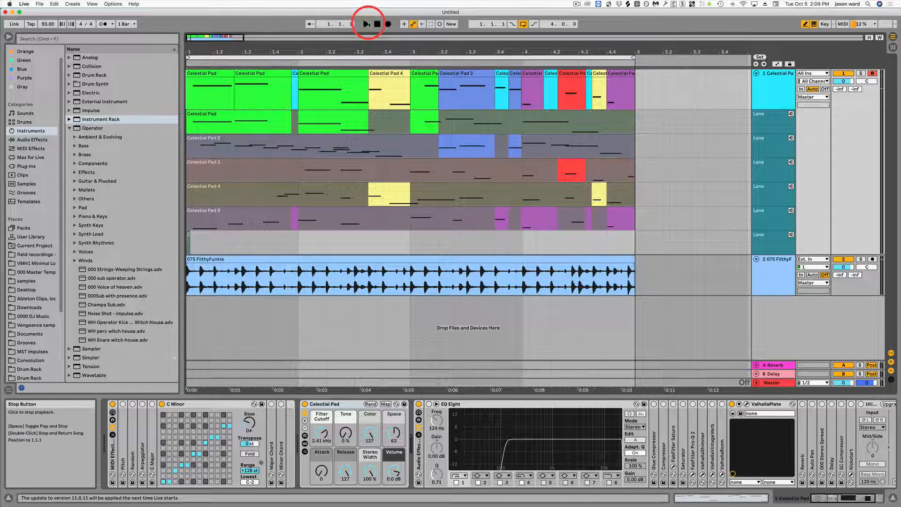
click(366, 24)
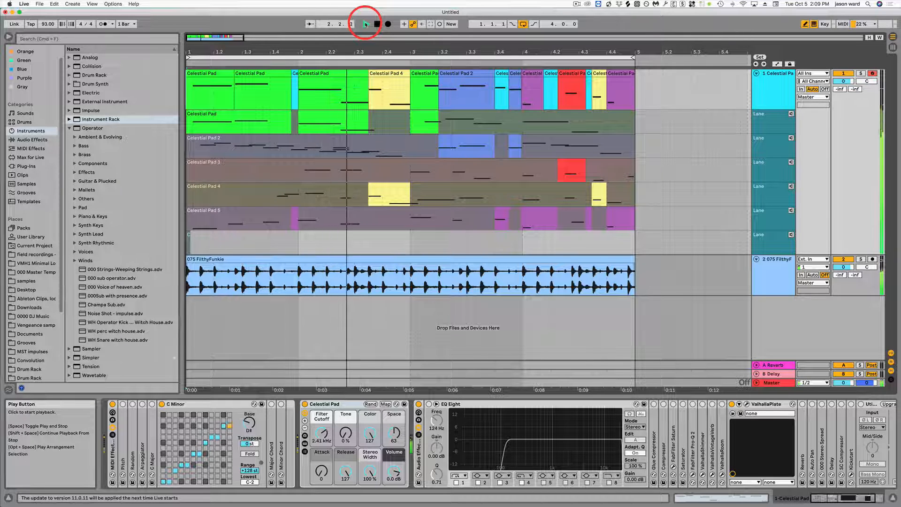
key(space)
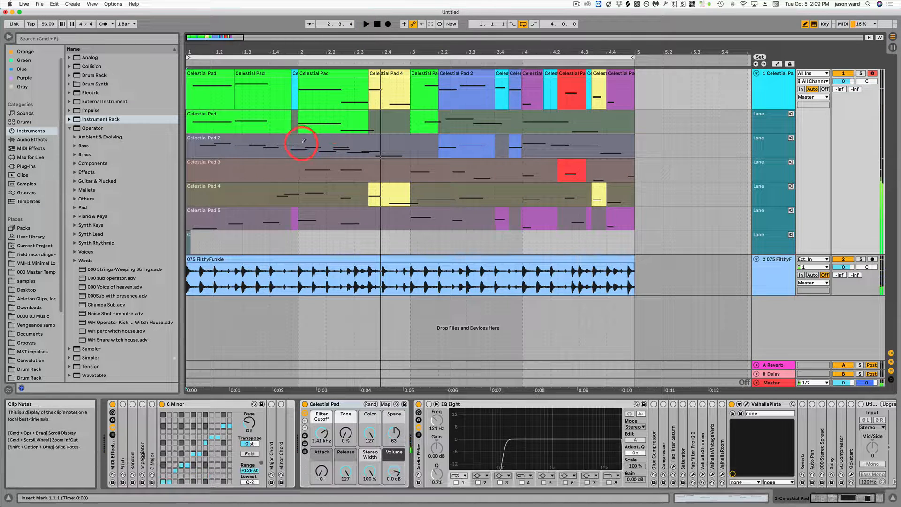
Step: Paint the Celestial Pad 2 take from just after 2.1.1 to about 2.3.1 into the main lane and play it back from the start
click(304, 140)
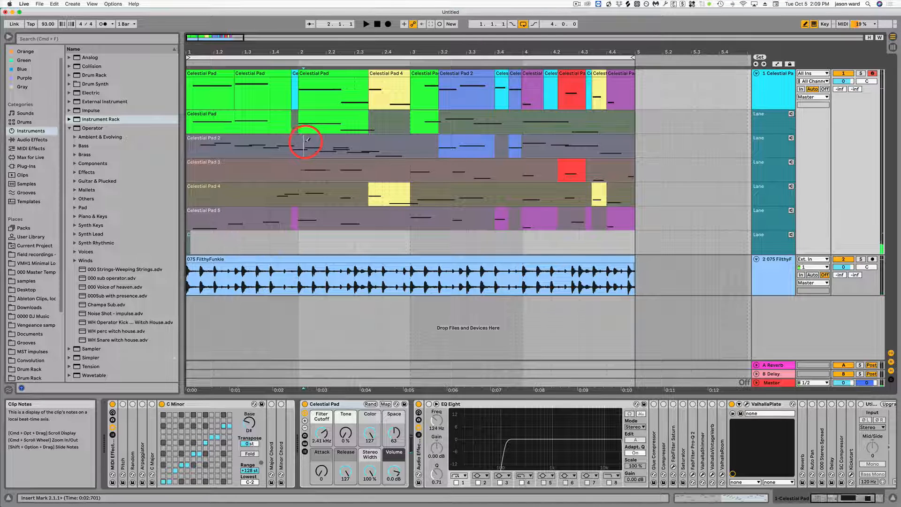
drag(308, 140, 335, 139)
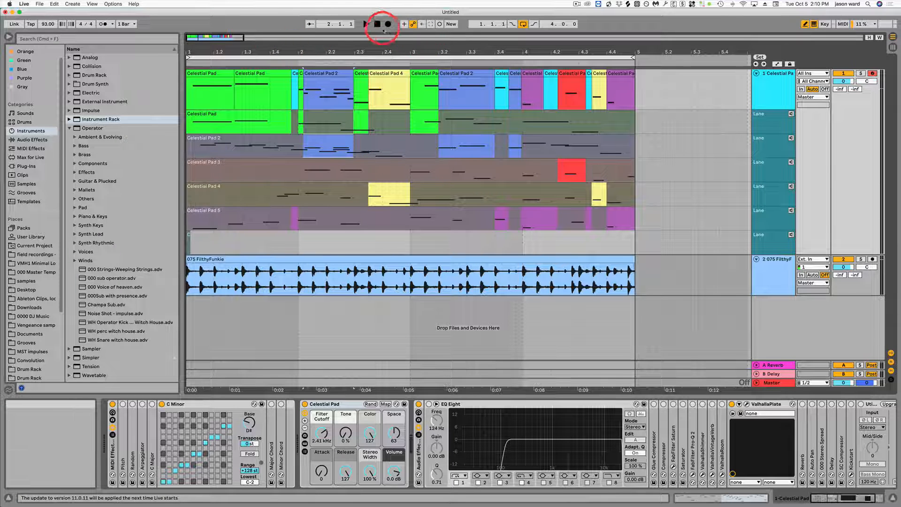
click(364, 24)
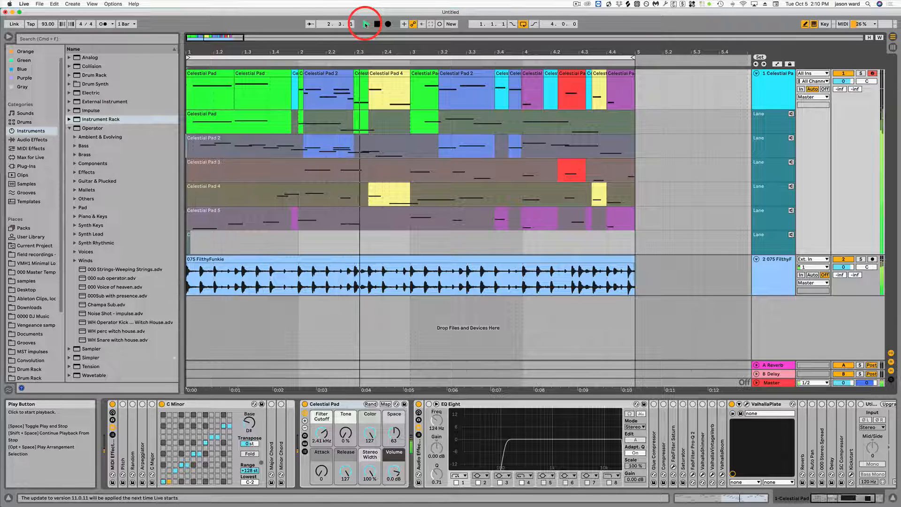
key(space)
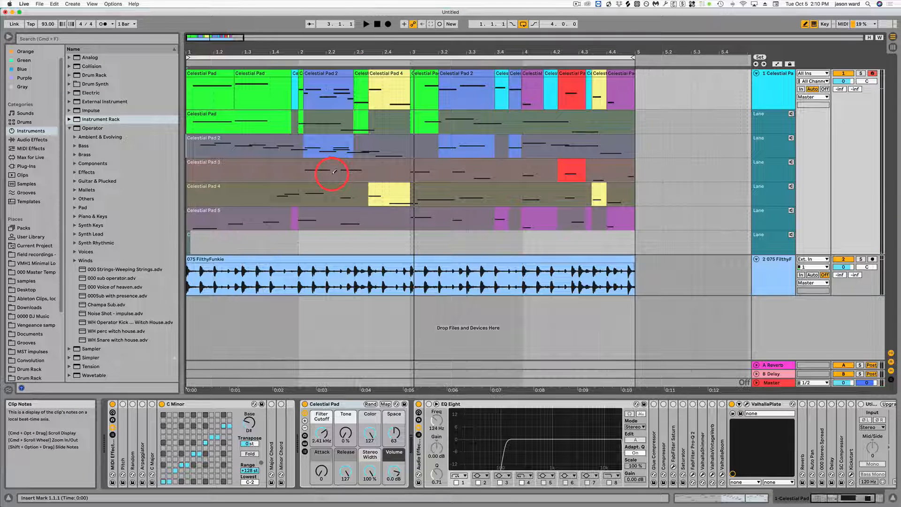
Step: Paint the Celestial Pad 3 take from about 2.2.1 to 2.3.3 into the main lane and play back from 1.4.2
drag(334, 172, 368, 164)
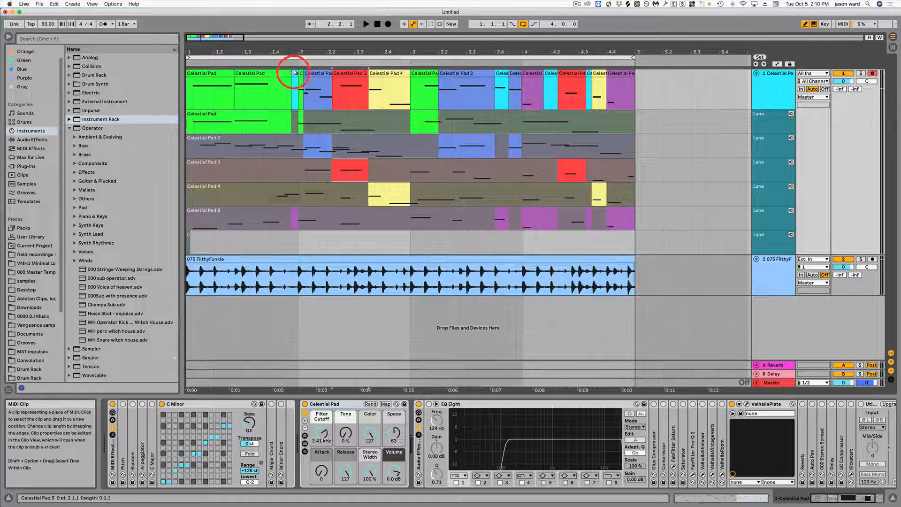
click(280, 90)
key(space)
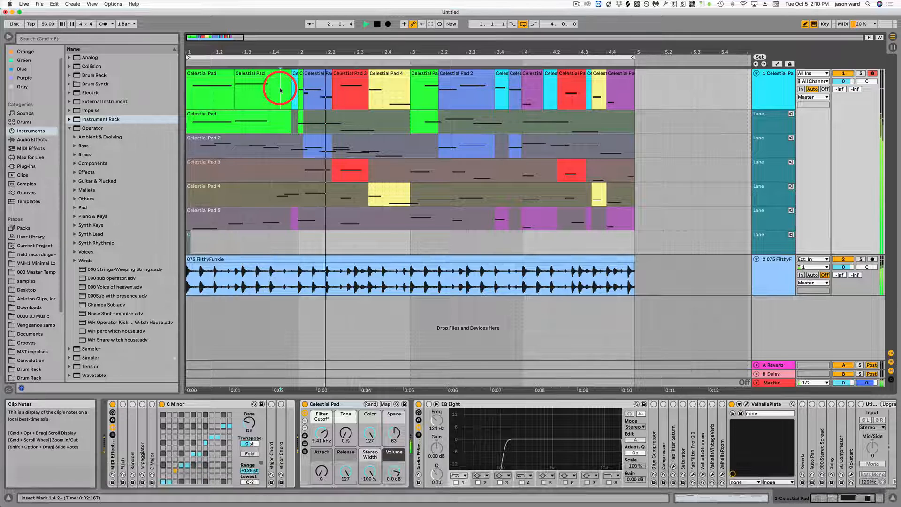
drag(401, 50, 402, 34)
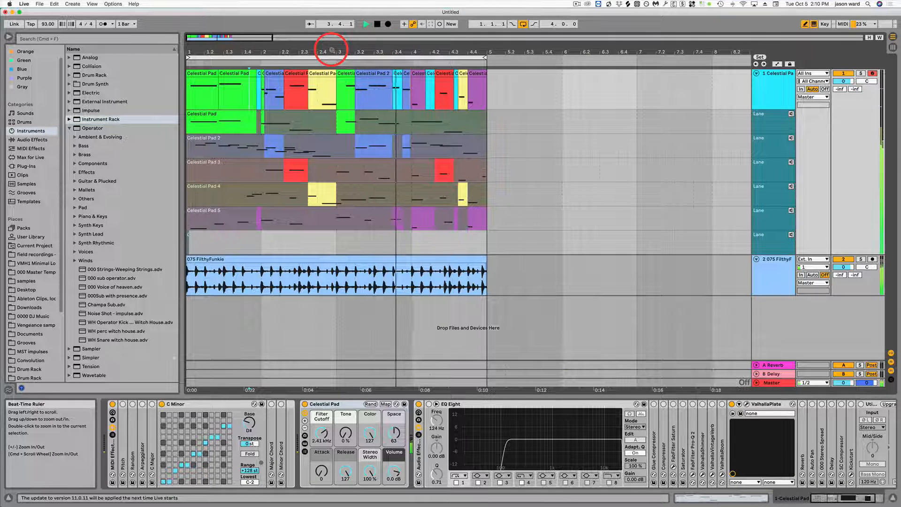
key(space)
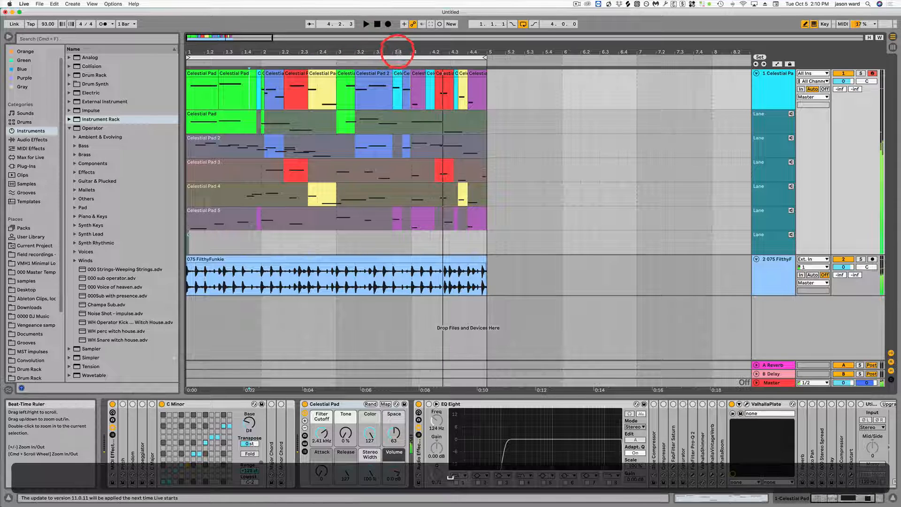
Step: Audition the second half of the main lane, playing from 3.2.2 to the loop end
drag(392, 44, 361, 42)
click(335, 105)
key(space)
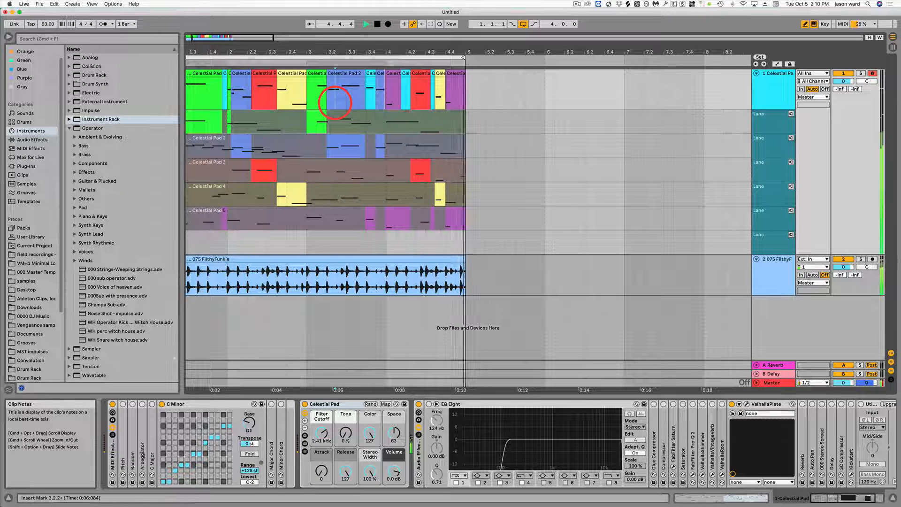
key(space)
mouse_move(364, 49)
mouse_down()
mouse_move(402, 49)
mouse_move(364, 36)
mouse_up()
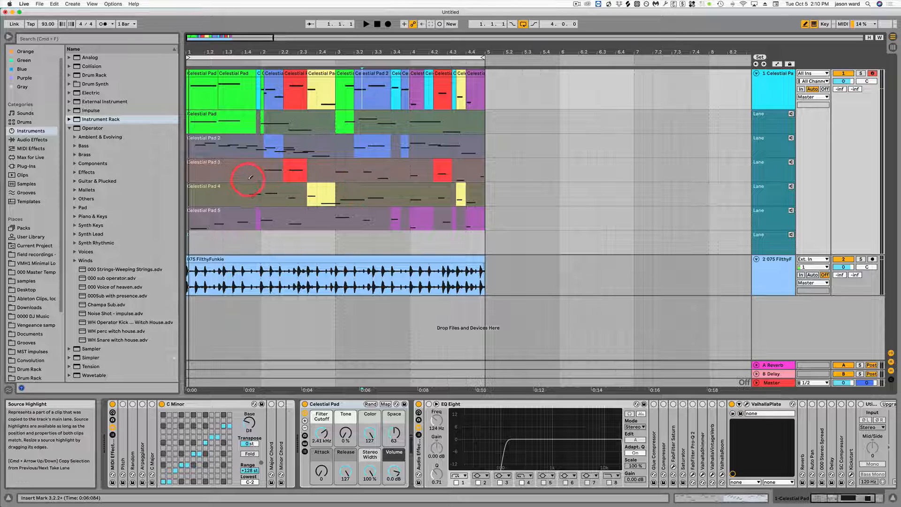
Step: Replace the Celestial Pad 3 section from 2.2.1 to 2.3.3 in the main lane with the Celestial Pad 5 take
click(297, 74)
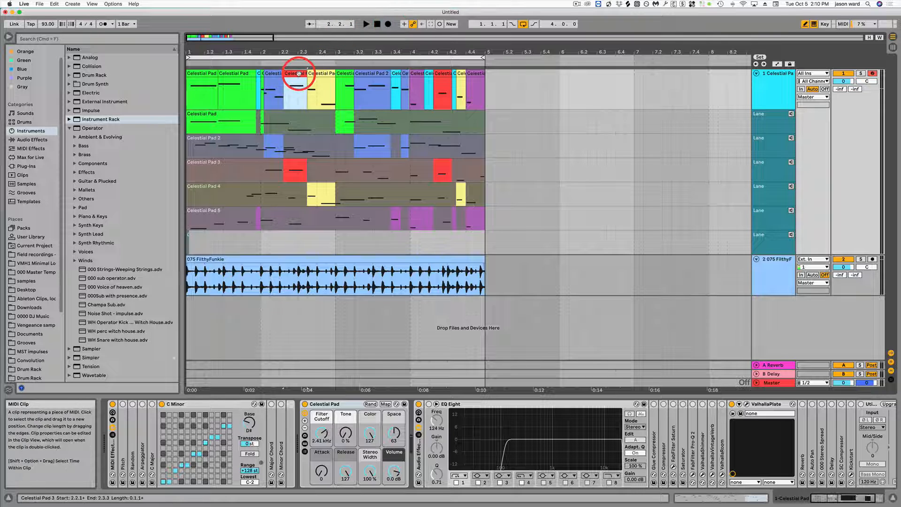
key(Down)
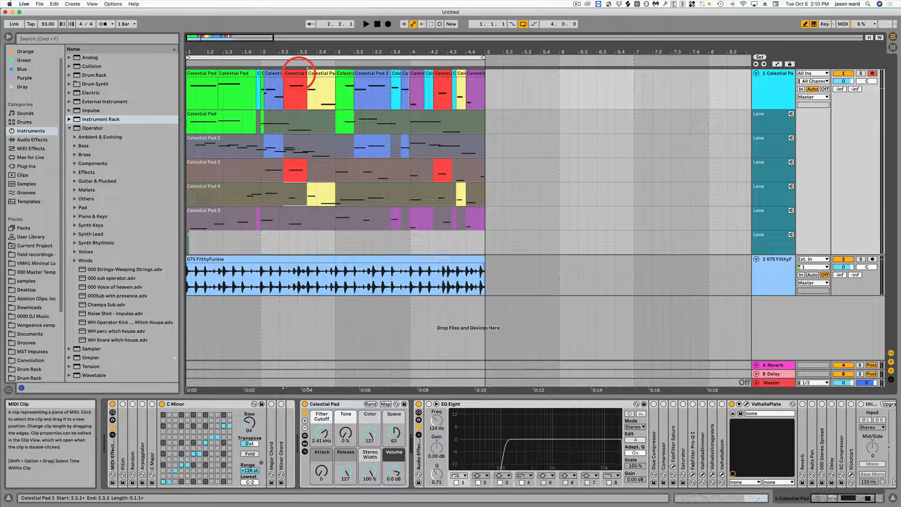
key(Down)
key(Return)
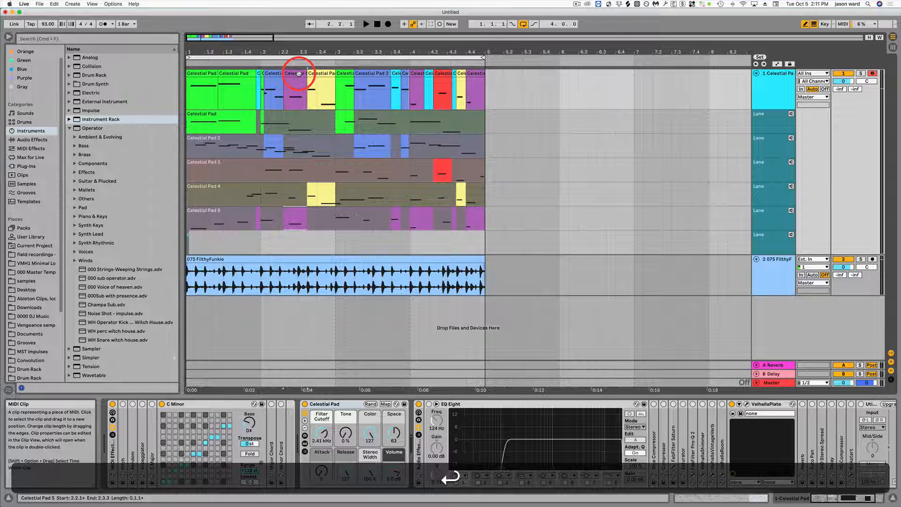
Step: Play the main lane from about 2.1.4 to hear the Celestial Pad 5 section and the rest of the loop
click(276, 102)
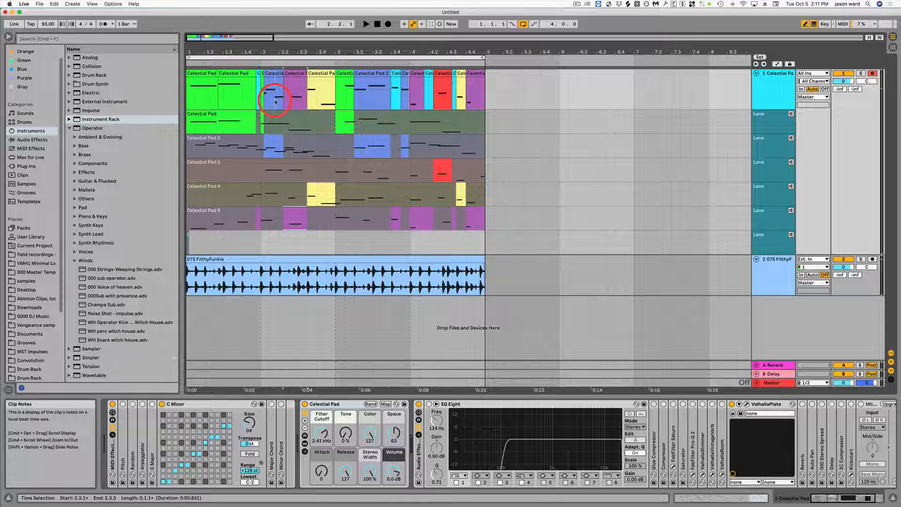
key(space)
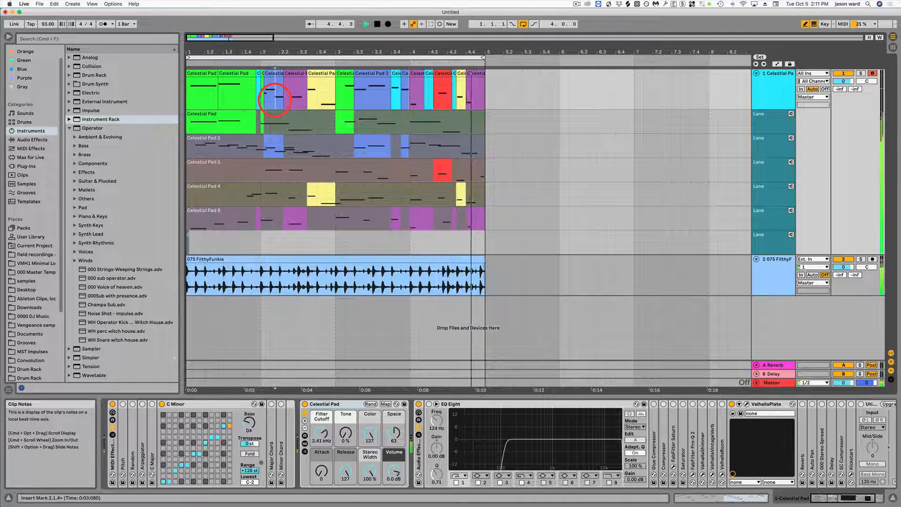
key(space)
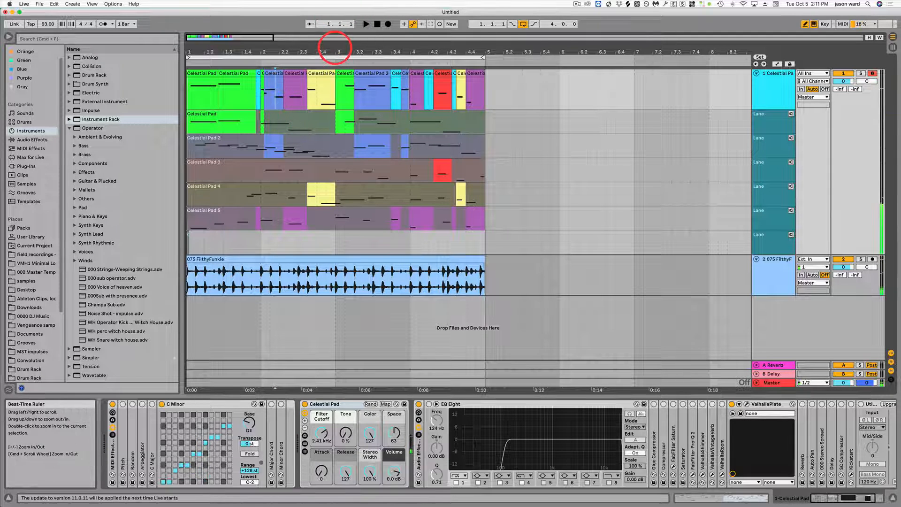
Step: Turn grid snapping back on and replace the Celestial Pad track with an empty audio track below the drum loop track
drag(335, 51, 334, 47)
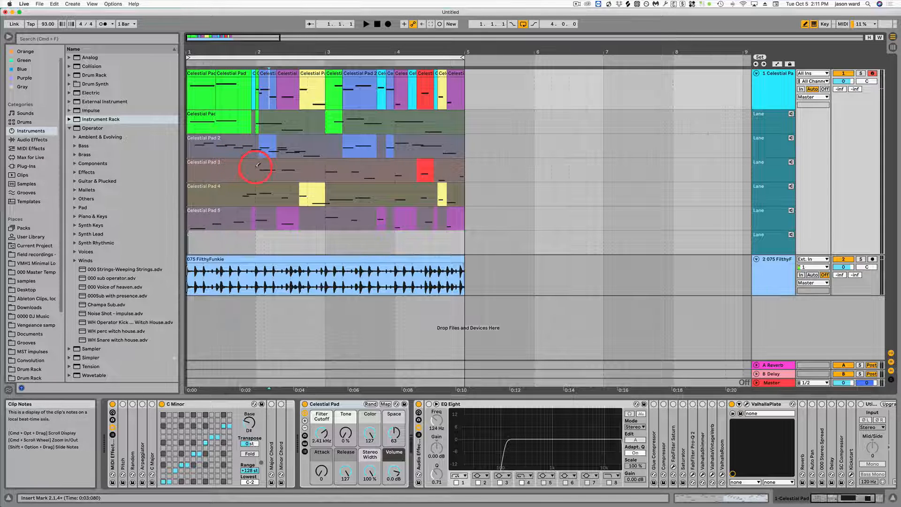
key(super+4)
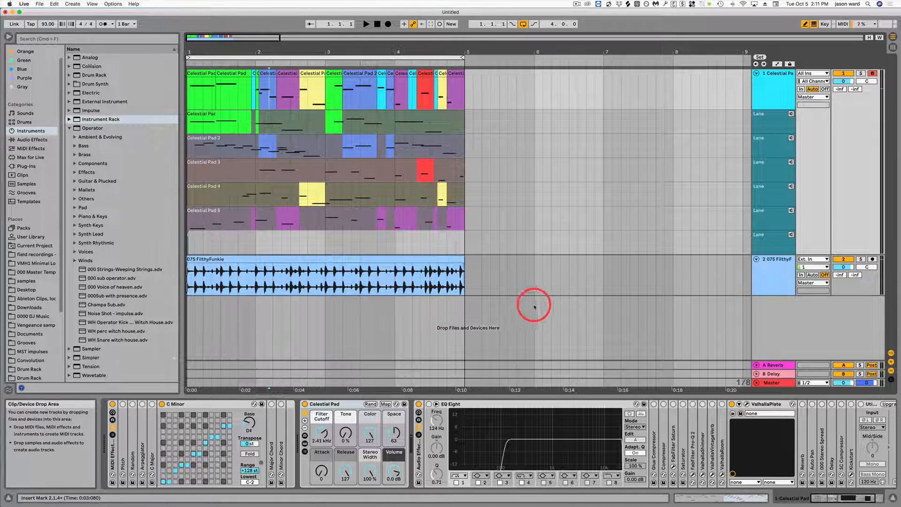
click(756, 74)
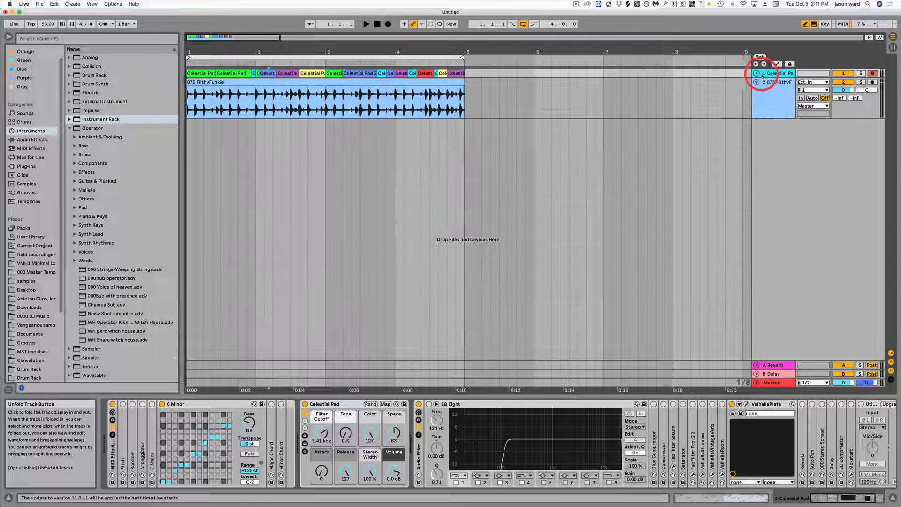
key(BackSpace)
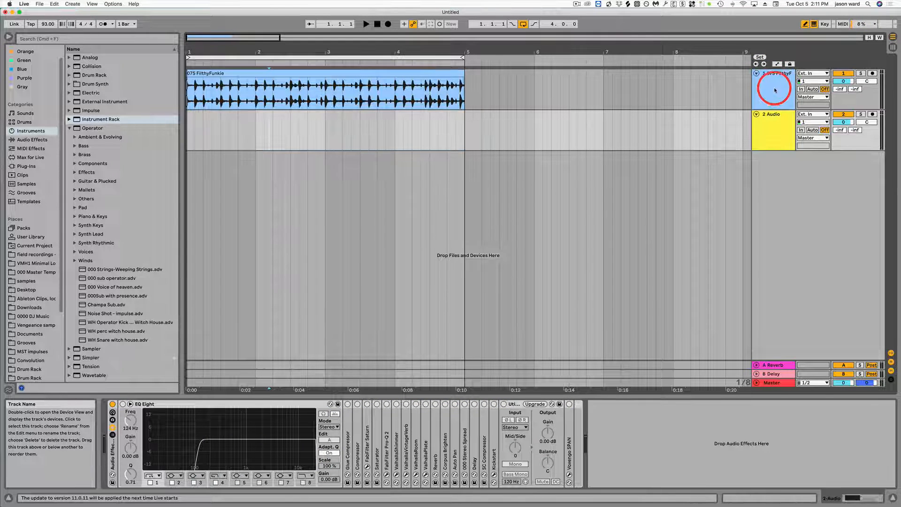
Step: Insert five take lanes on the empty audio track and move the 075 FilthyFunkie clip into the first one
click(770, 73)
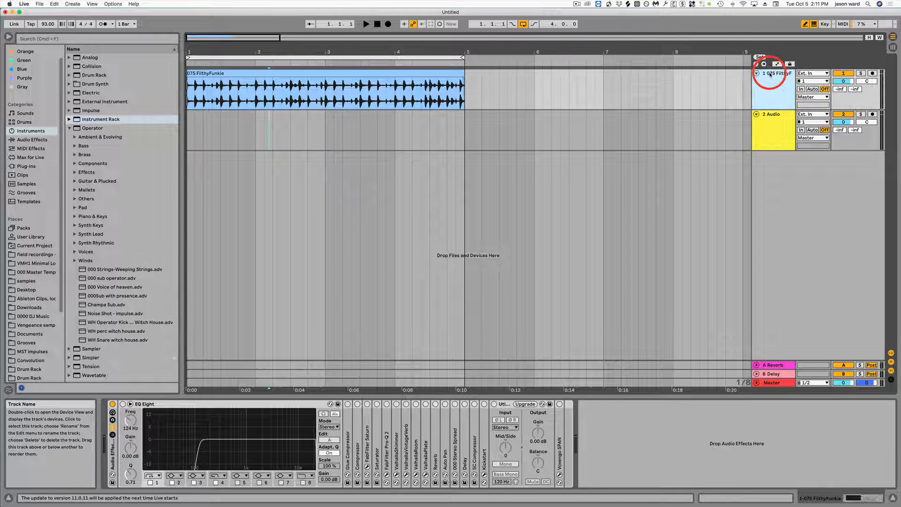
right_click(773, 117)
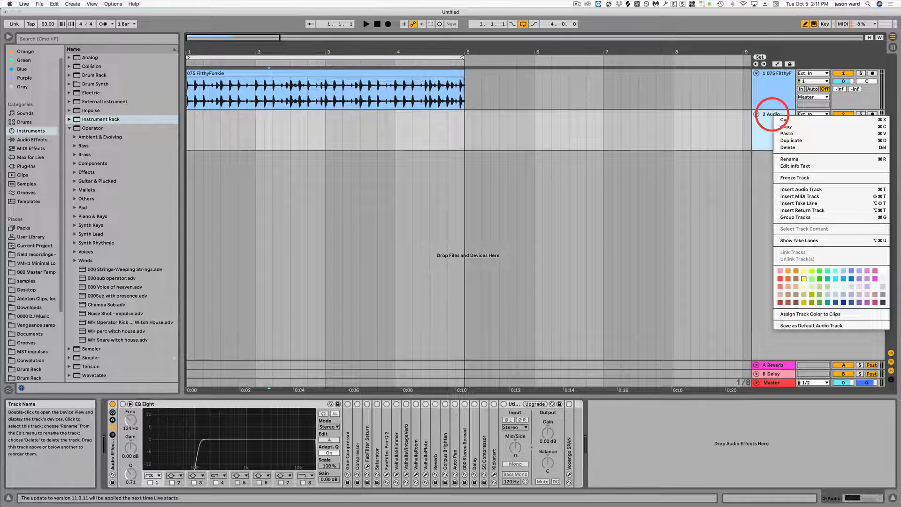
click(803, 204)
right_click(776, 119)
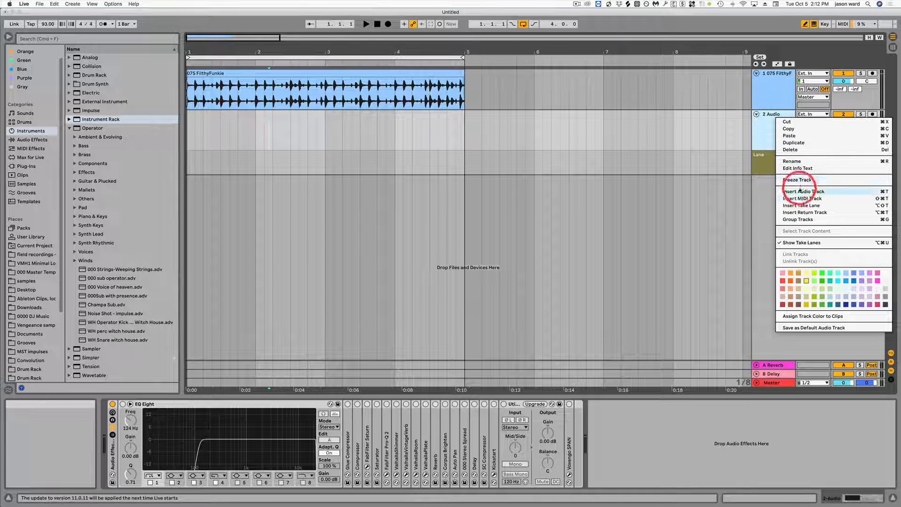
click(803, 205)
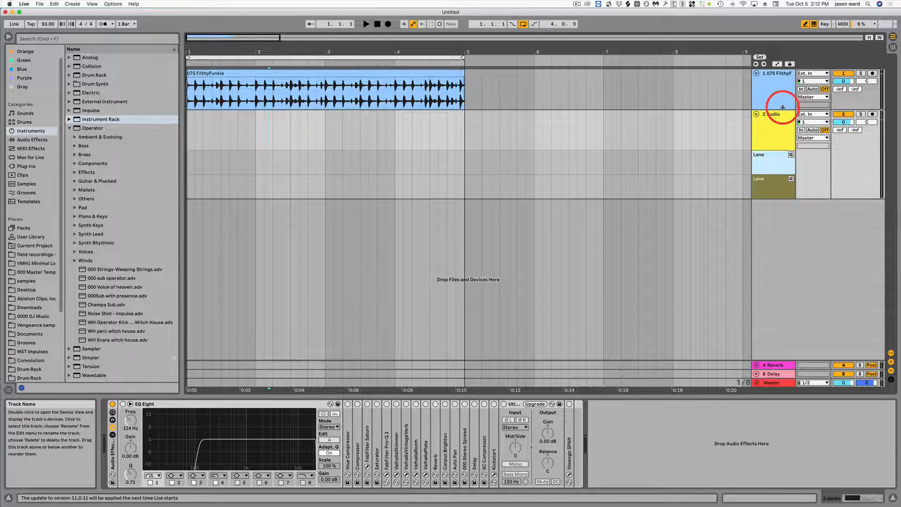
right_click(771, 120)
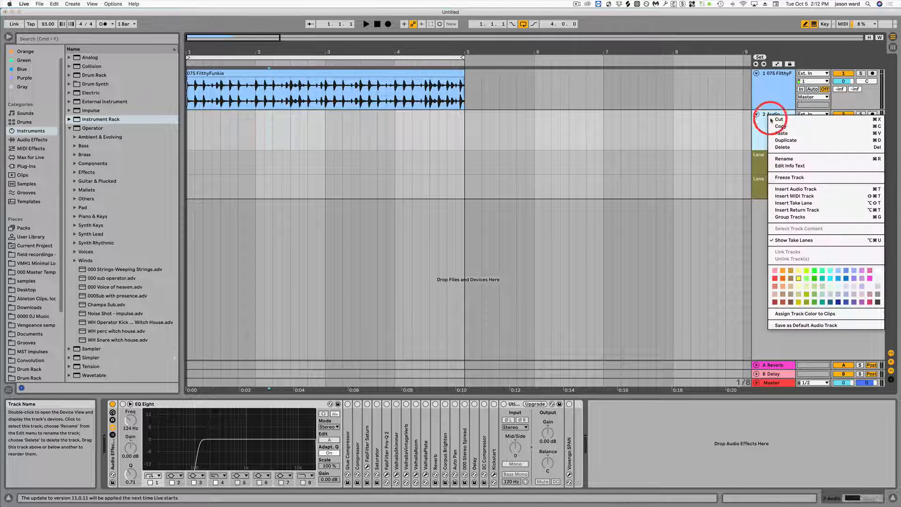
click(796, 203)
right_click(775, 114)
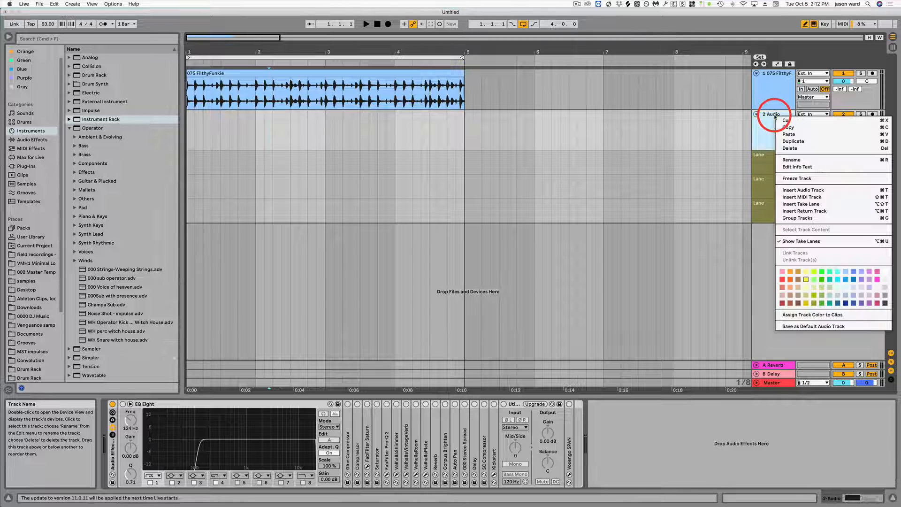
click(805, 205)
right_click(779, 115)
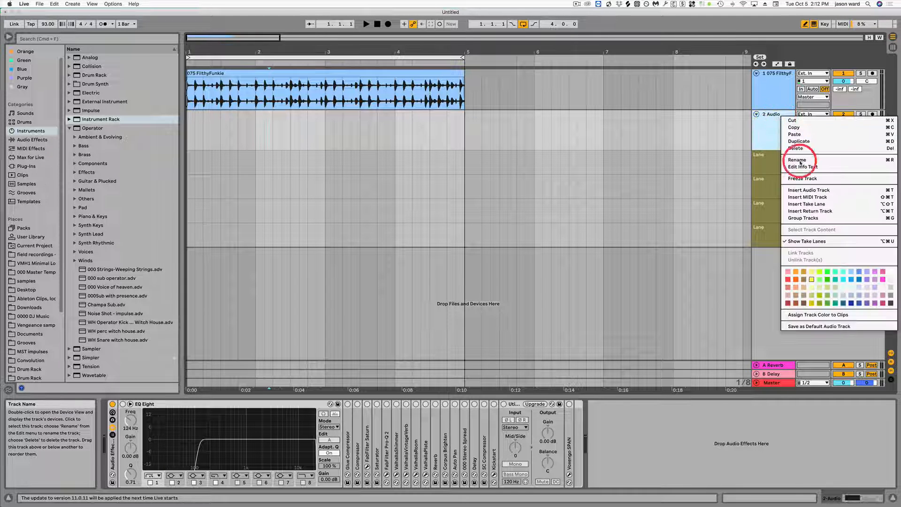
click(816, 205)
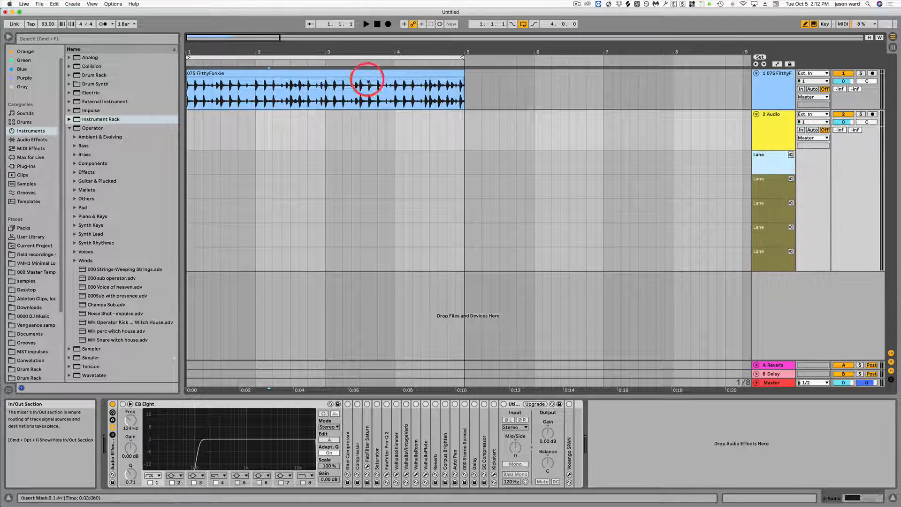
drag(340, 73, 338, 155)
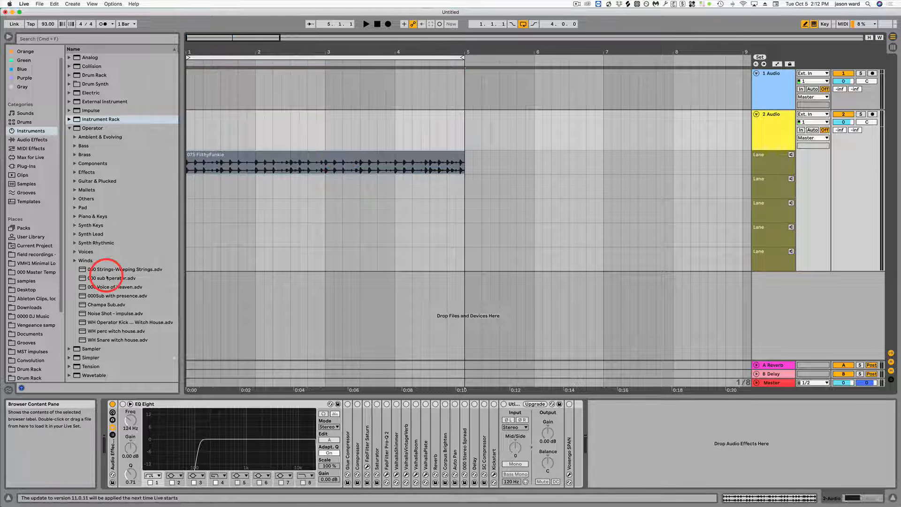
Step: Place VMH1 Minimal Loops 018, 025 and 132 at the start of the second, third and fourth take lanes
click(70, 128)
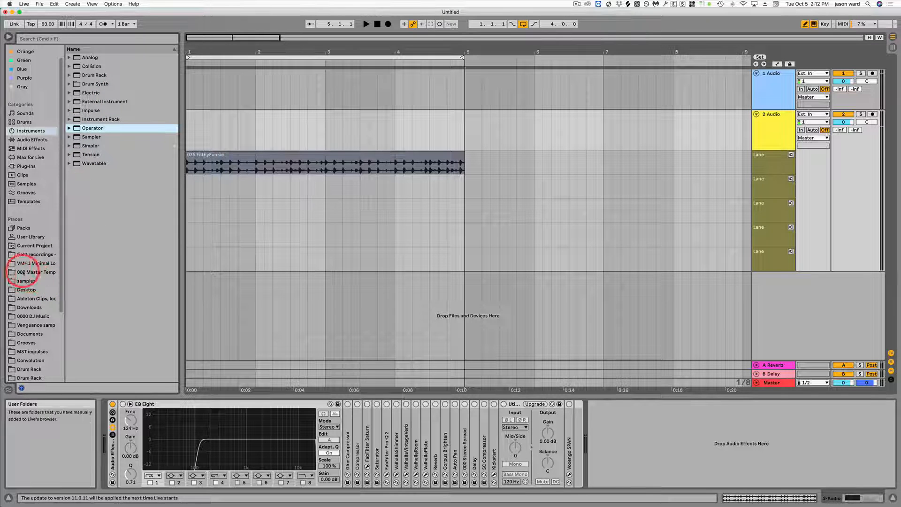
click(7, 264)
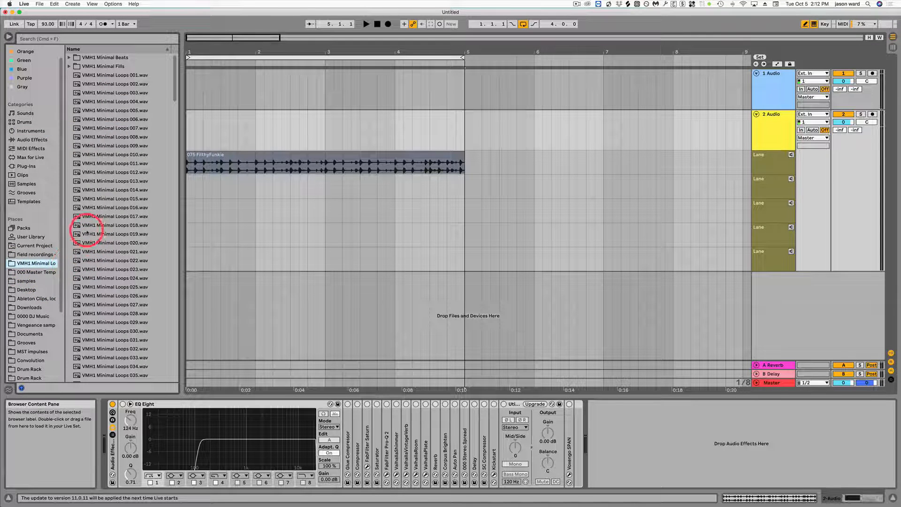
drag(76, 227, 191, 191)
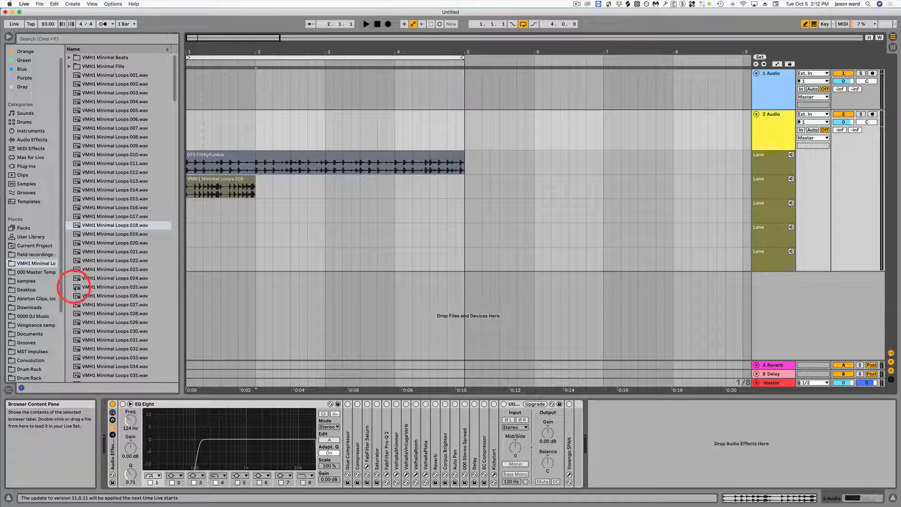
drag(76, 287, 190, 219)
scroll(126, 259, down, 15)
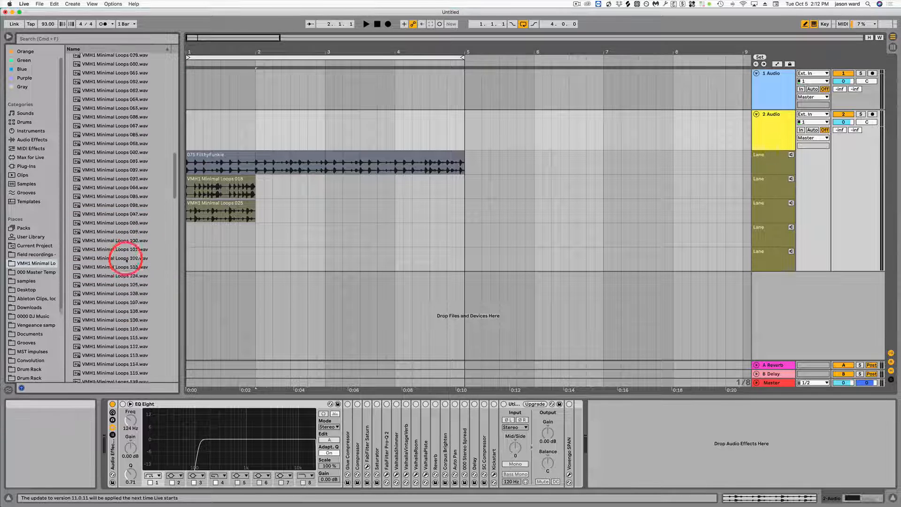
drag(76, 271, 189, 236)
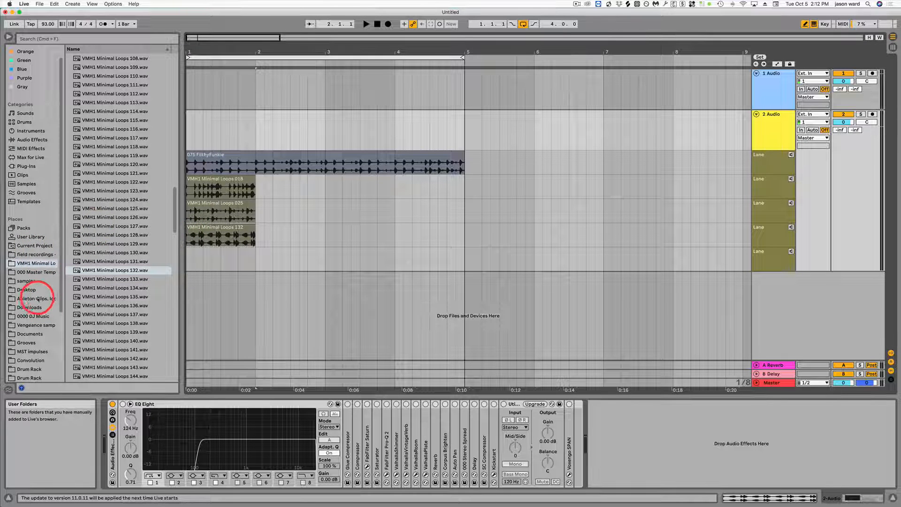
Step: Try Preview 2010.mp3 from the samples' pads folder as the fifth take at bar 1
click(25, 281)
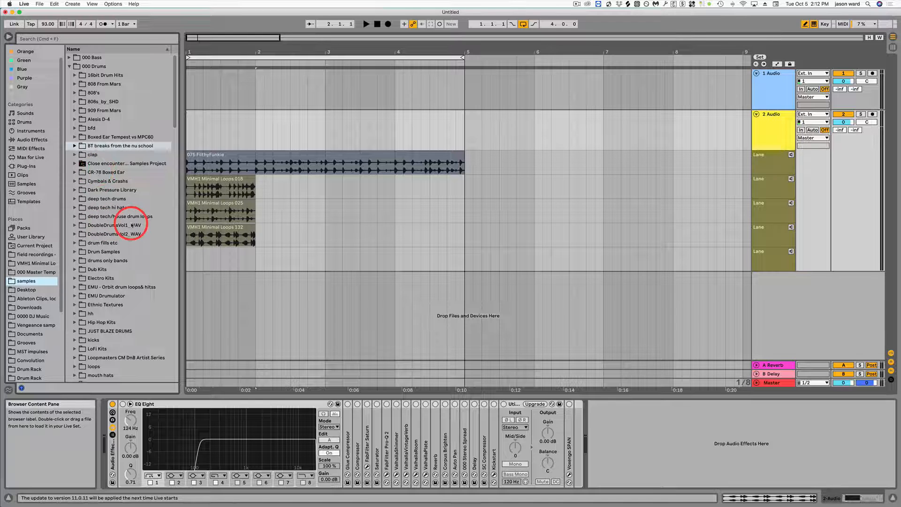
scroll(132, 226, down, 2)
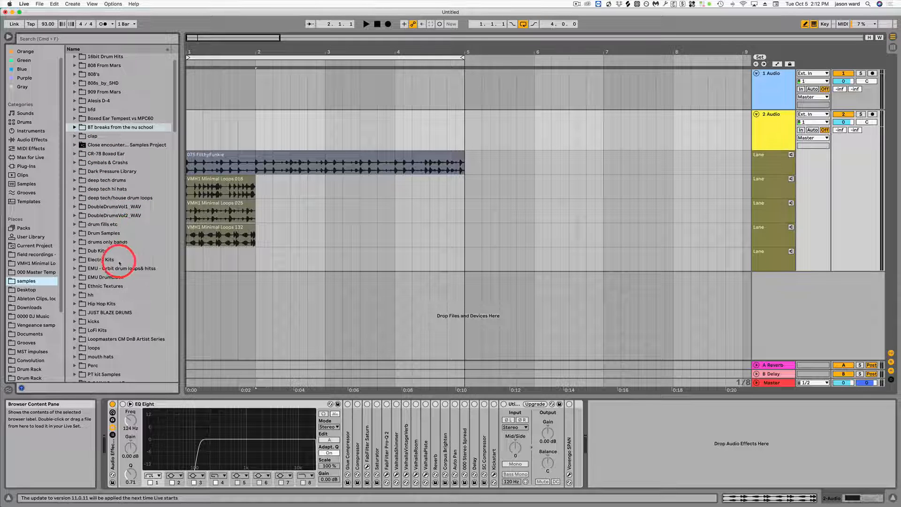
scroll(128, 265, up, 2)
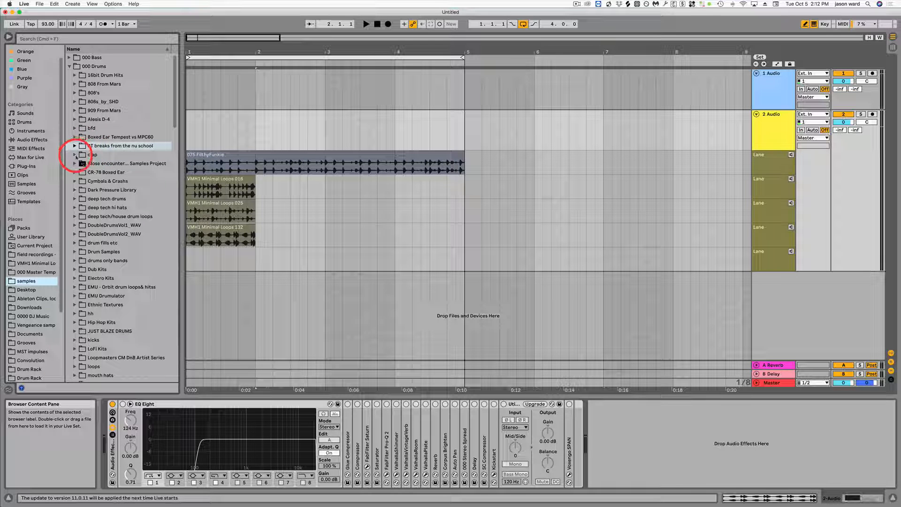
click(70, 67)
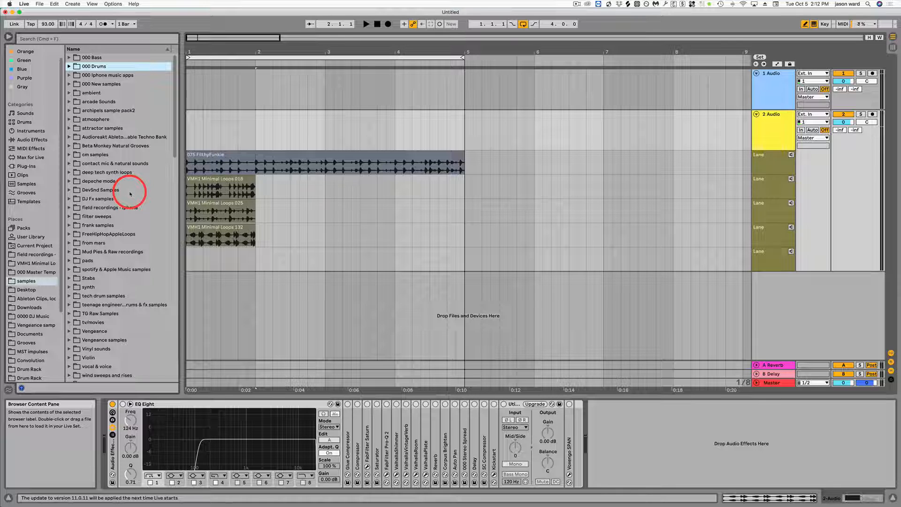
scroll(128, 197, down, 2)
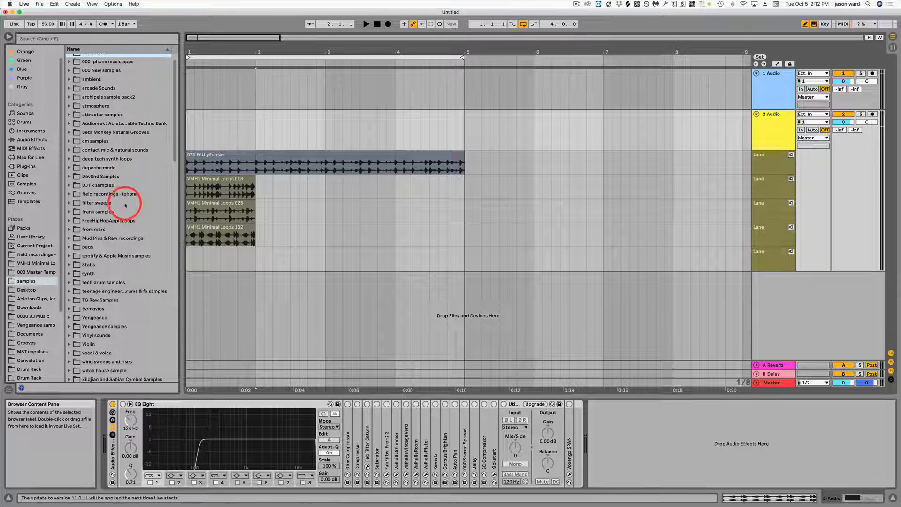
click(69, 247)
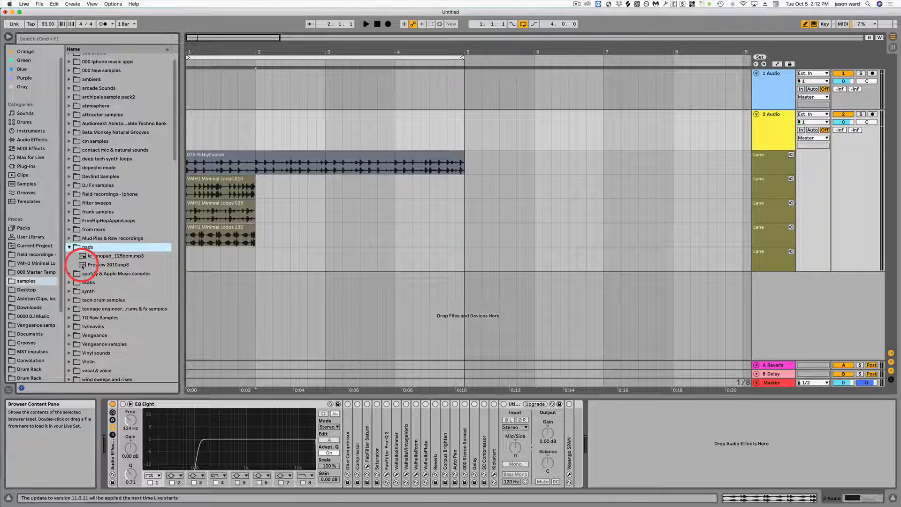
drag(82, 265, 188, 253)
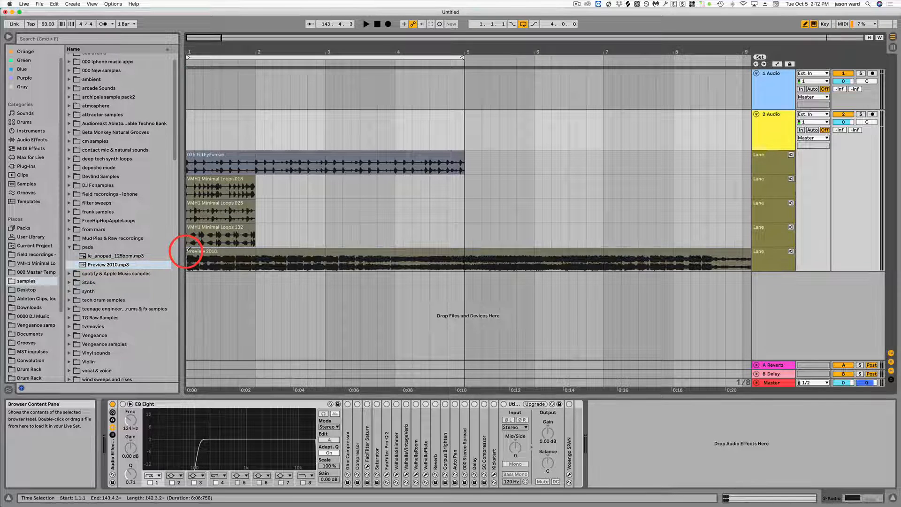
click(274, 252)
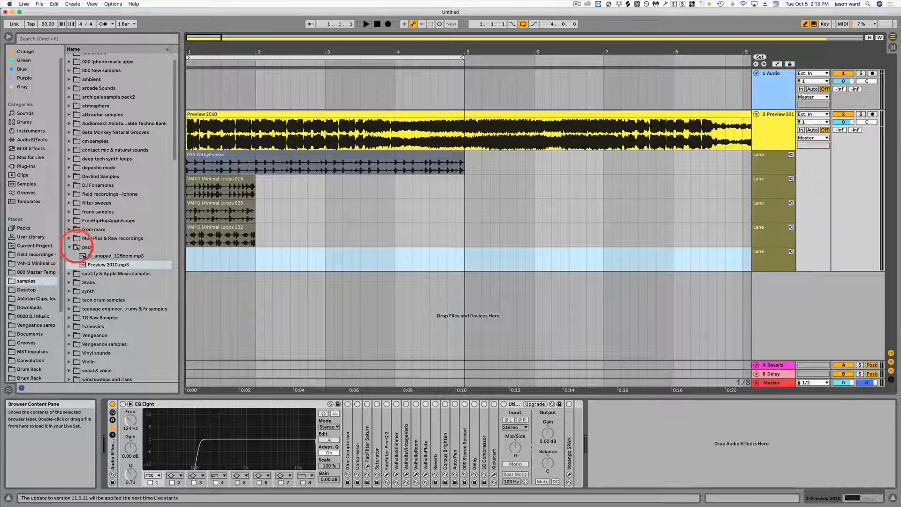
Step: Place 50's housewife takes lsd.mp4 from the vocal & voice folder at the start of the fifth take lane and close its video window
click(72, 248)
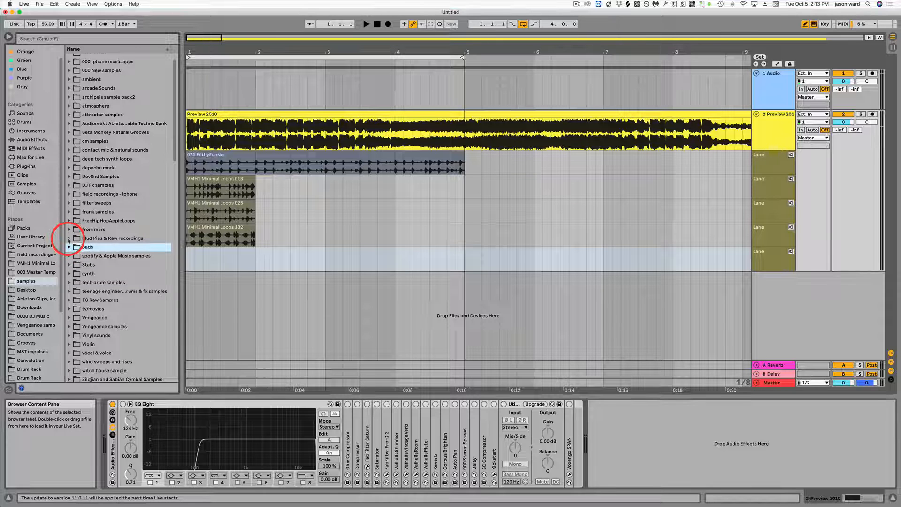
click(69, 352)
scroll(112, 366, down, 5)
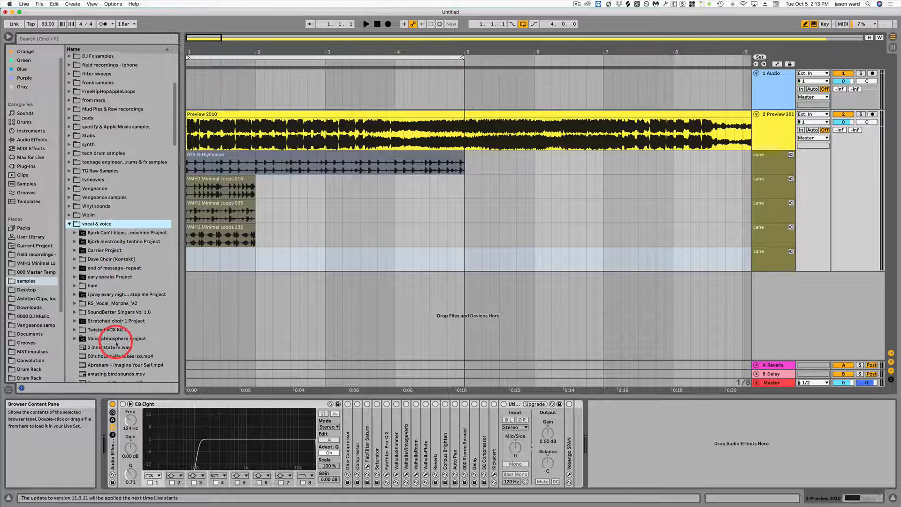
scroll(116, 347, down, 1)
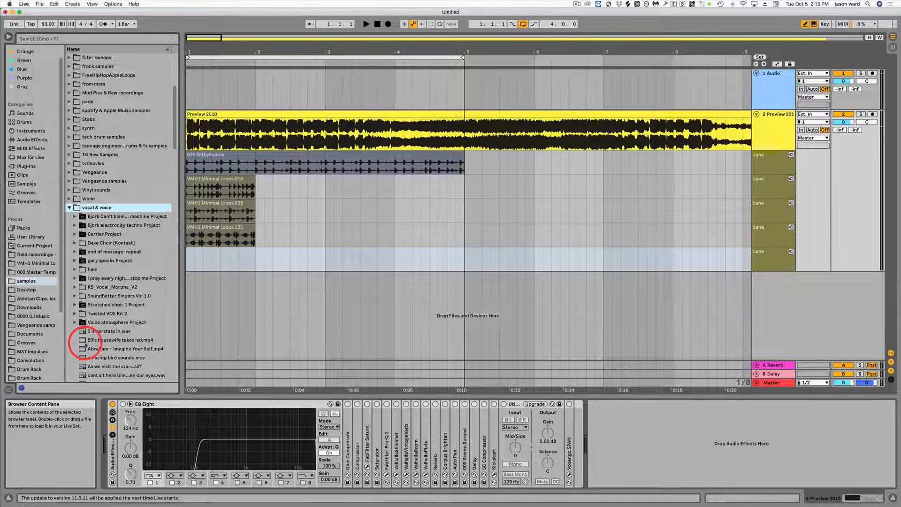
drag(84, 341, 191, 254)
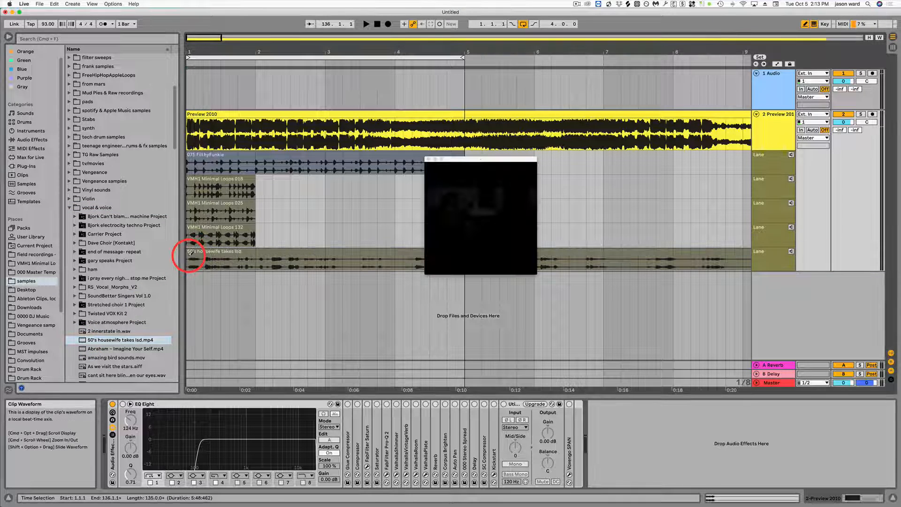
click(428, 159)
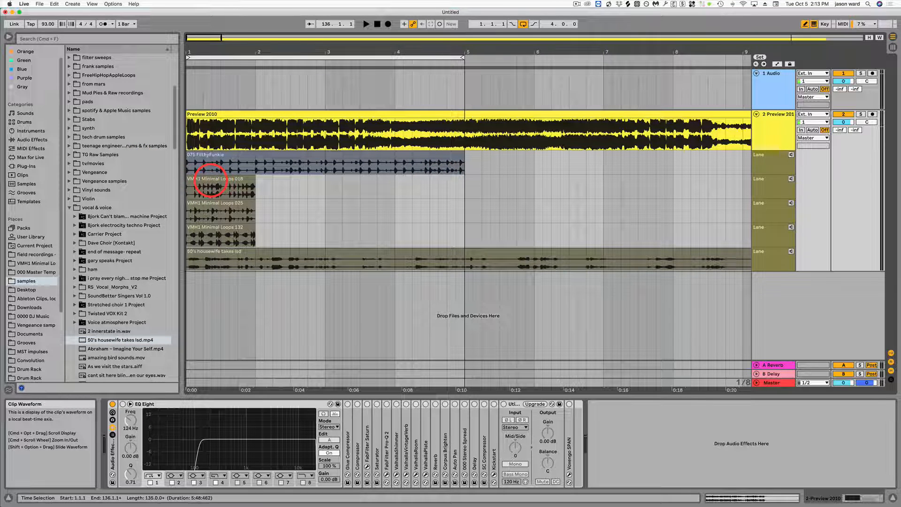
Step: Leave draw mode and extend the three VMH1 Minimal Loops clips together to four bars, ending at bar 5
key(b)
click(219, 179)
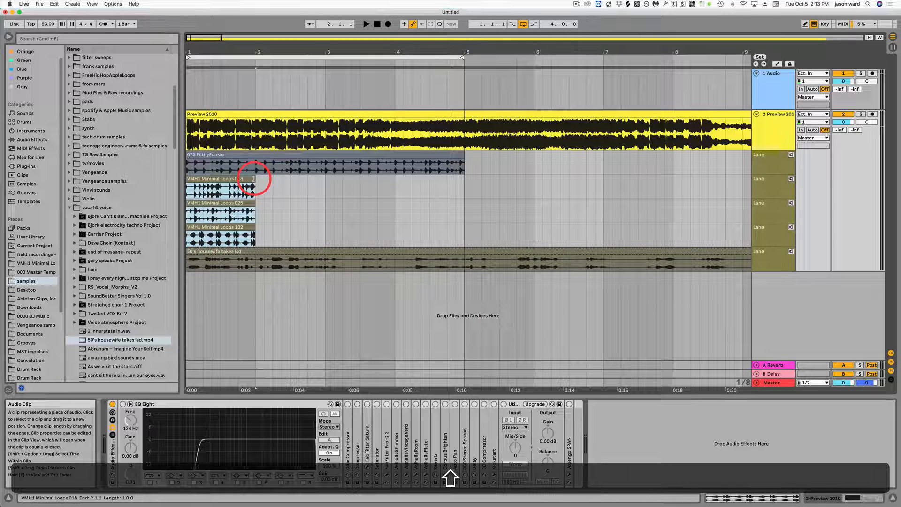
drag(254, 178, 454, 185)
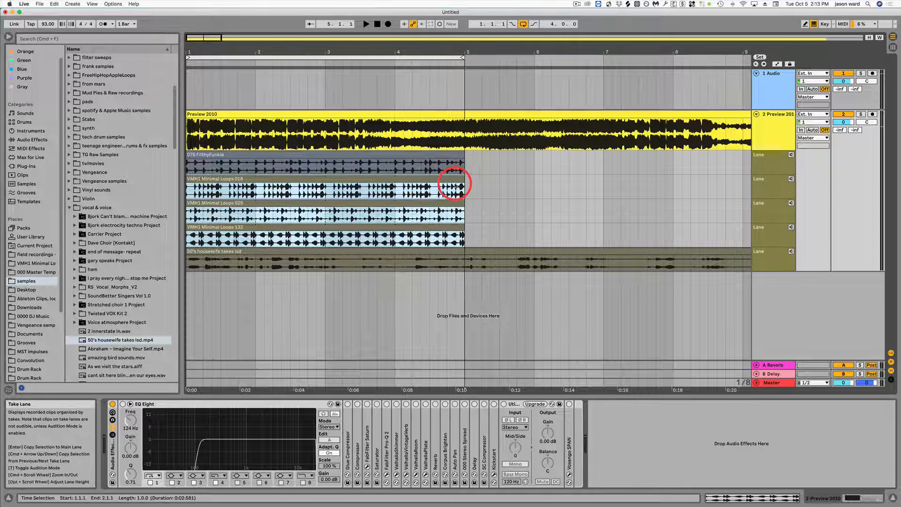
Step: Delete the Preview 2010 clip from the main lane and select the audio track holding the take lanes
click(262, 115)
key(minus)
key(BackSpace)
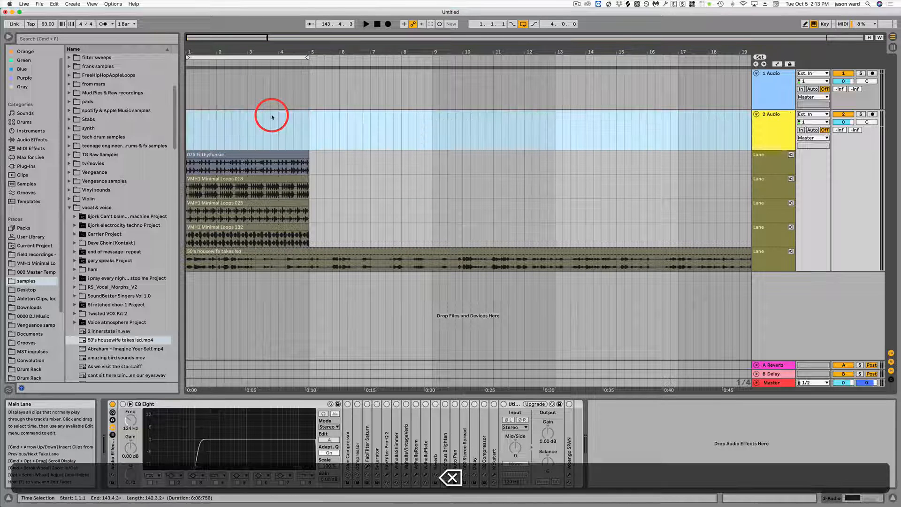
click(771, 116)
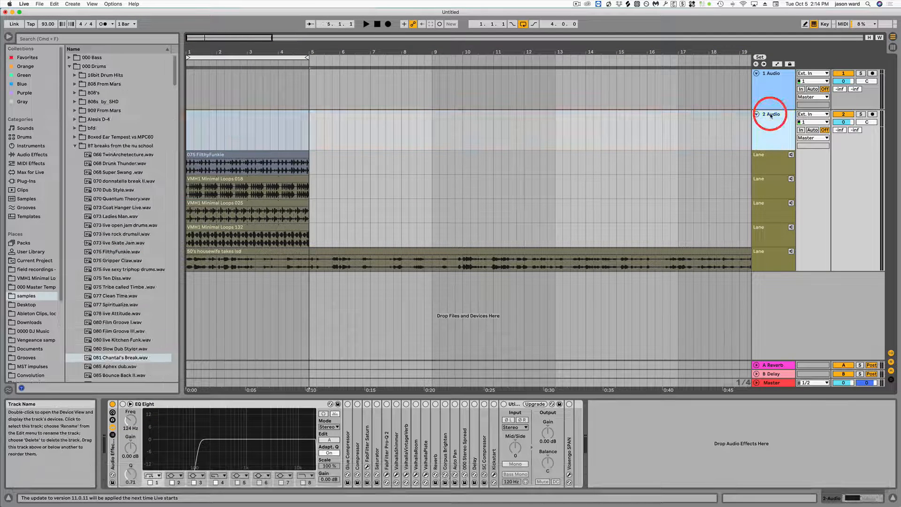
Step: Split the 50's housewife takes lsd clip in the fifth take lane at bar 5 and delete everything after the split
click(308, 268)
key(cmd+e)
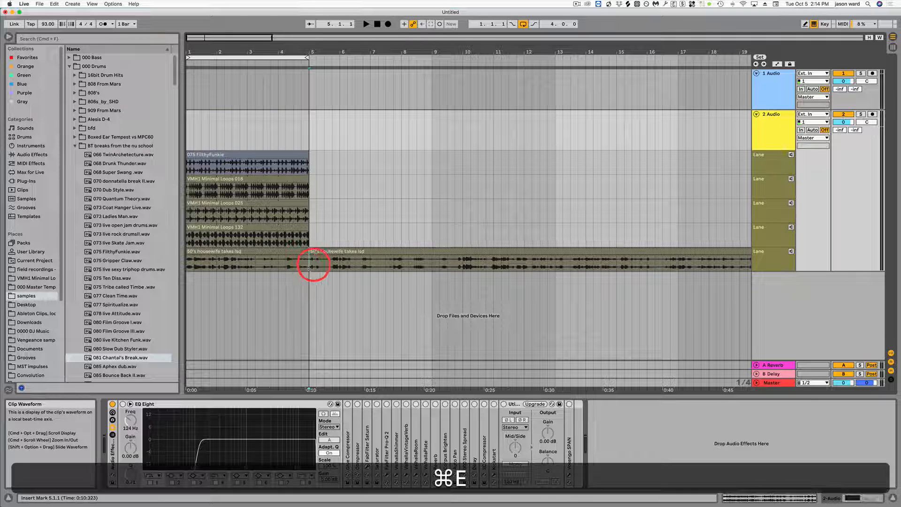
click(336, 253)
key(BackSpace)
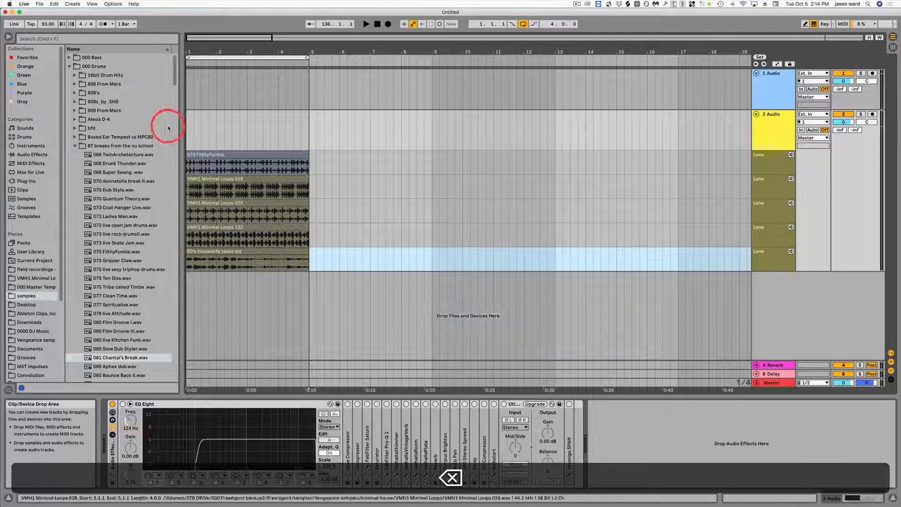
Step: Enter draw mode and comp 075 FilthyFunkie slices for 1.1.1 to 1.1.3, beat 2.3 and 2.4.3 to 3.1.1
mouse_move(197, 50)
mouse_down()
mouse_move(207, 64)
mouse_move(184, 48)
mouse_up()
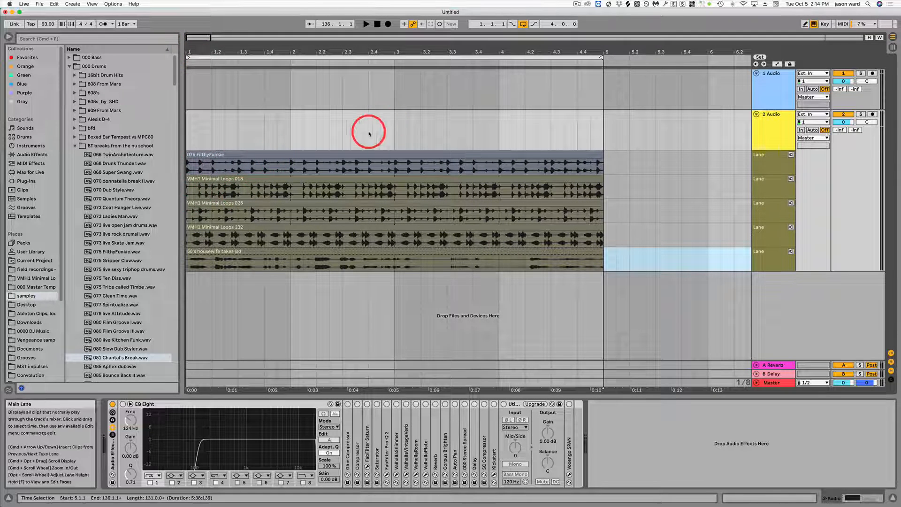
key(b)
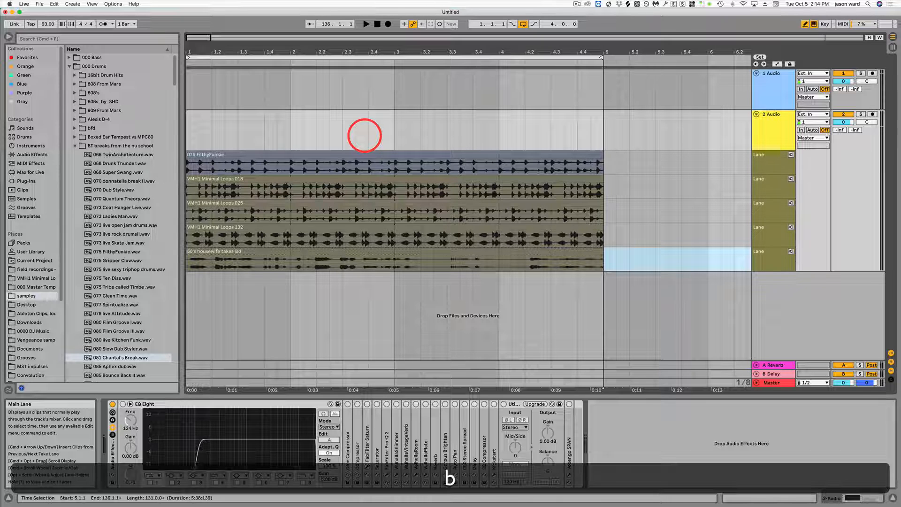
click(193, 165)
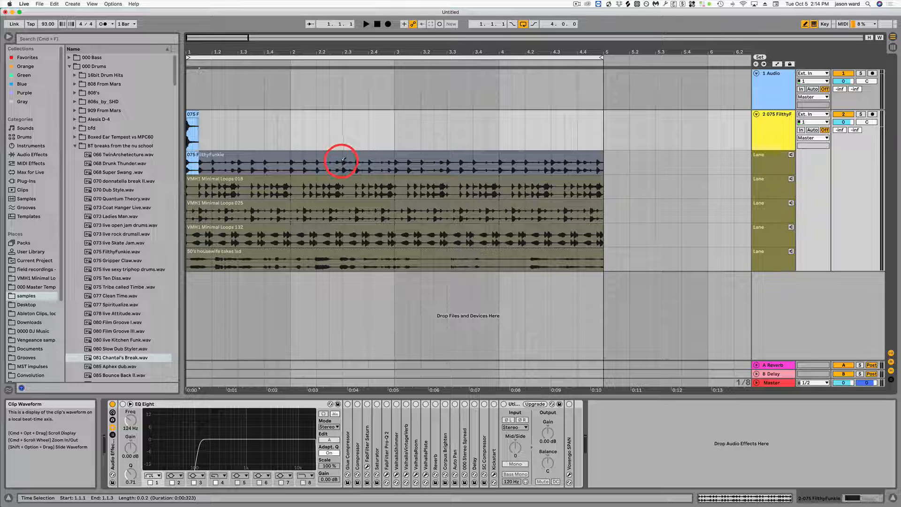
click(367, 161)
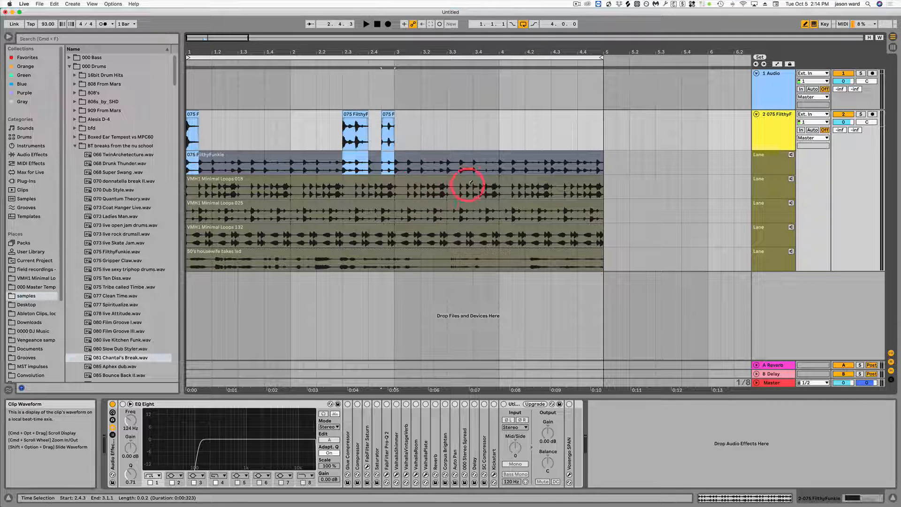
Step: Fill the rest of bar 1 with VMH1 018 at 1.1.3 and 1.4.1, 132 at 1.2, 025 at 1.3 and FilthyFunkie at 1.4.3
click(209, 187)
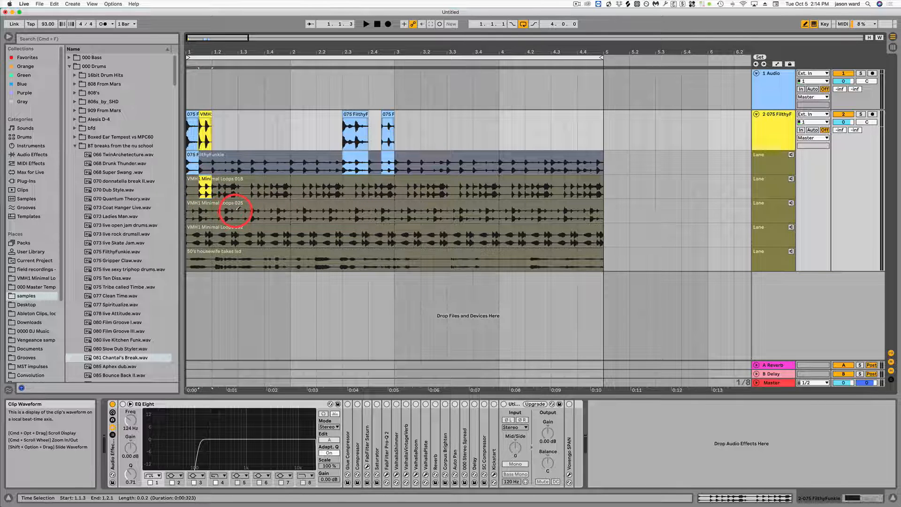
click(263, 207)
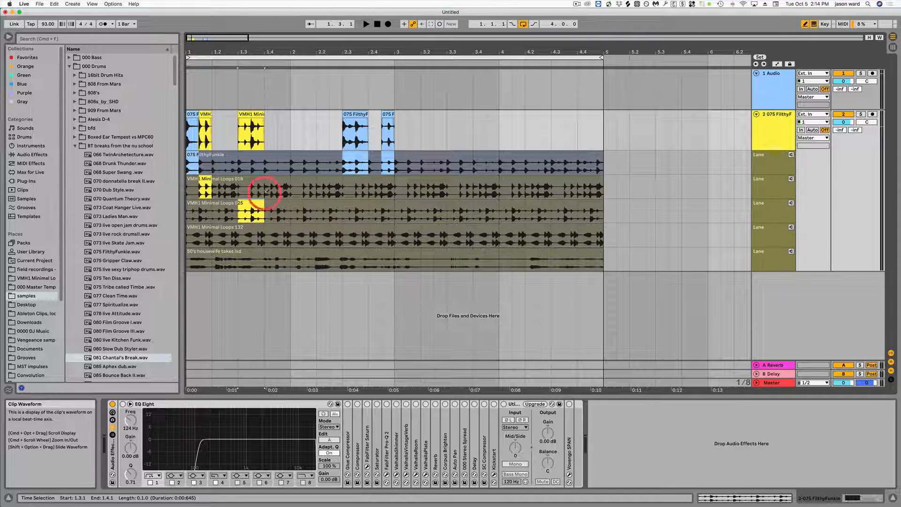
click(224, 240)
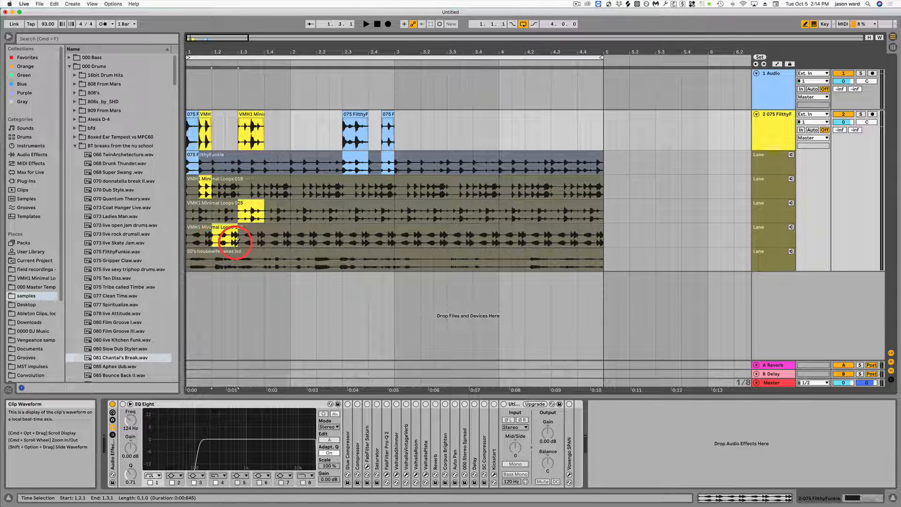
click(272, 179)
click(288, 162)
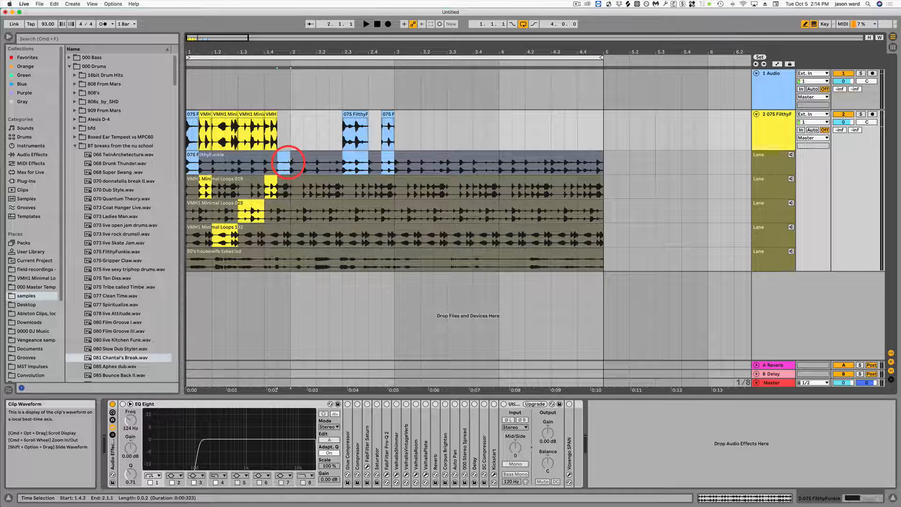
Step: Comp VMH1 Minimal Loops 018 across beat 2.1, FilthyFunkie across beat 3.1 and VMH1 Minimal Loops 132 from 3.2 to 3.4
click(297, 190)
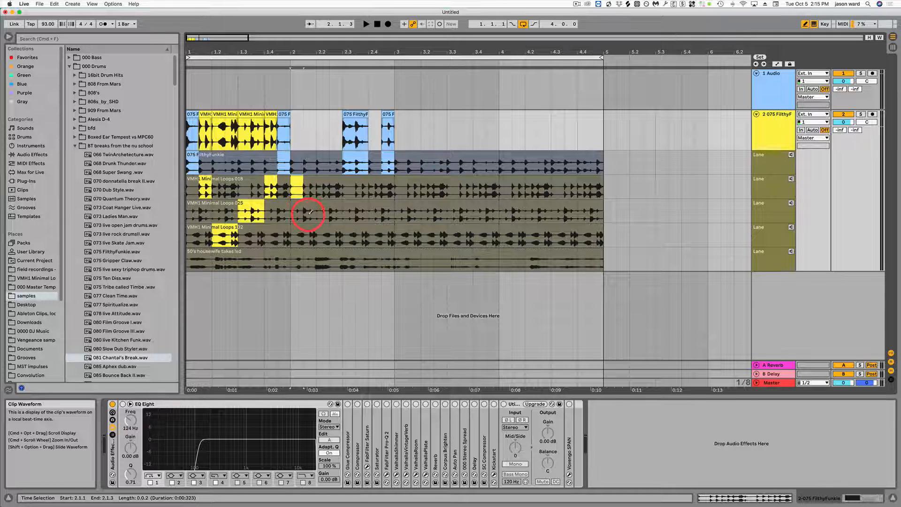
drag(310, 212, 313, 217)
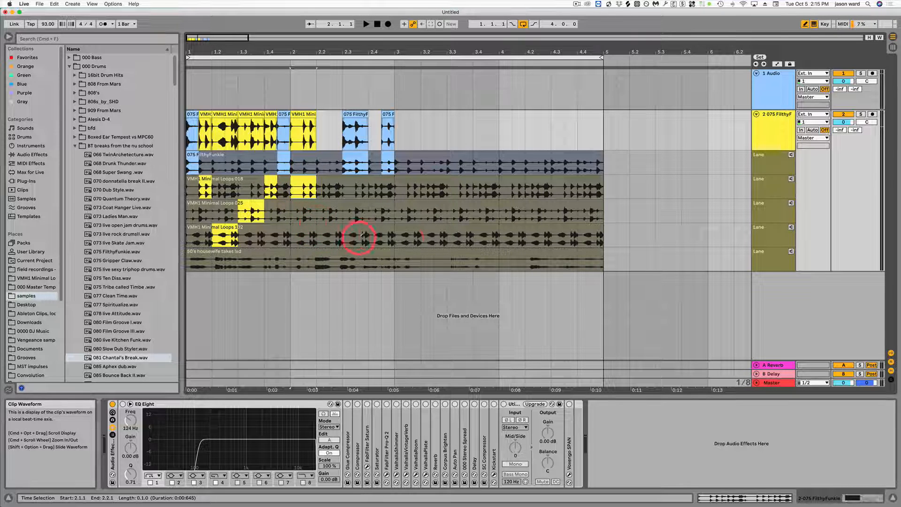
drag(425, 237, 468, 235)
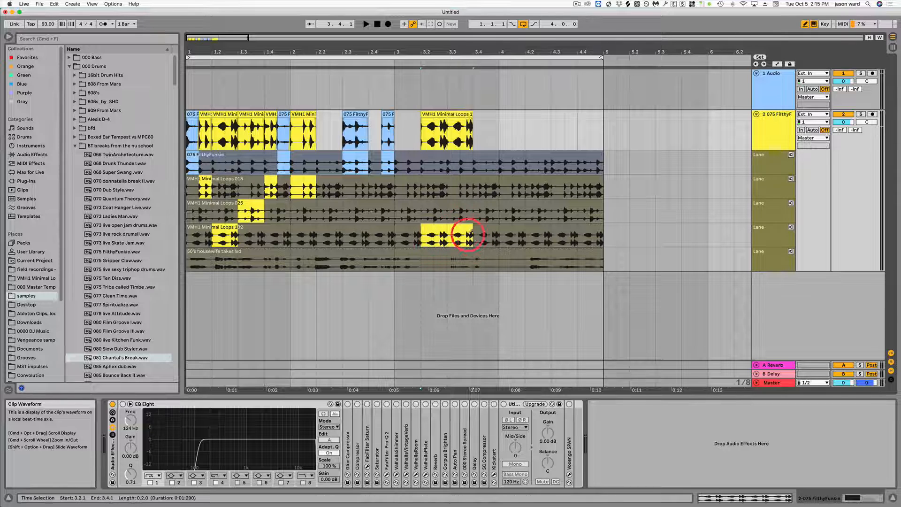
drag(398, 161, 421, 161)
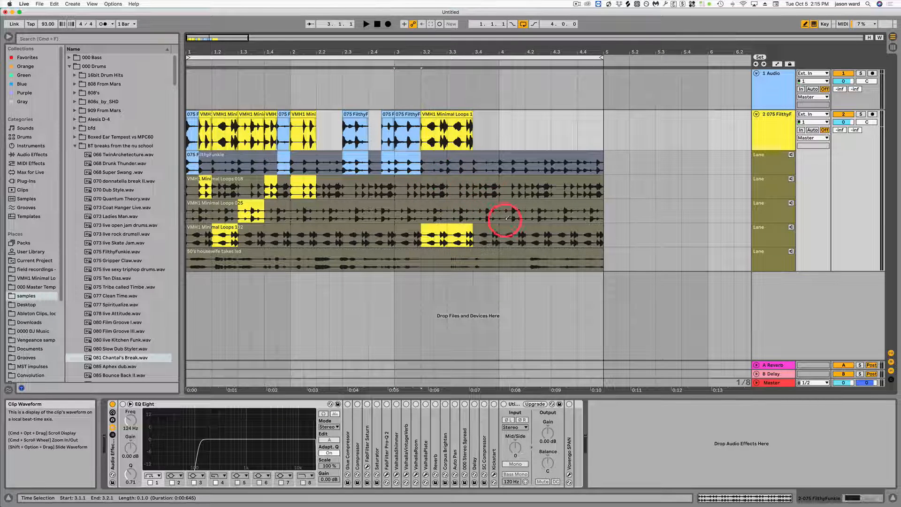
Step: Comp bar 4 with VMH1 132 on beat 1, 018 on beats 2 and 4 and 025 on beat 3, plus FilthyFunkie from 3.4.1 to 3.4.3
drag(501, 230, 528, 230)
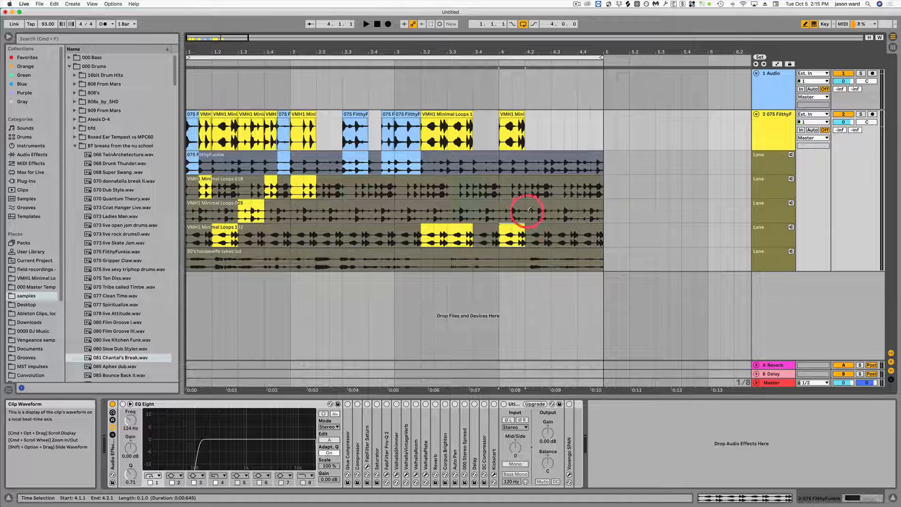
drag(527, 186, 547, 185)
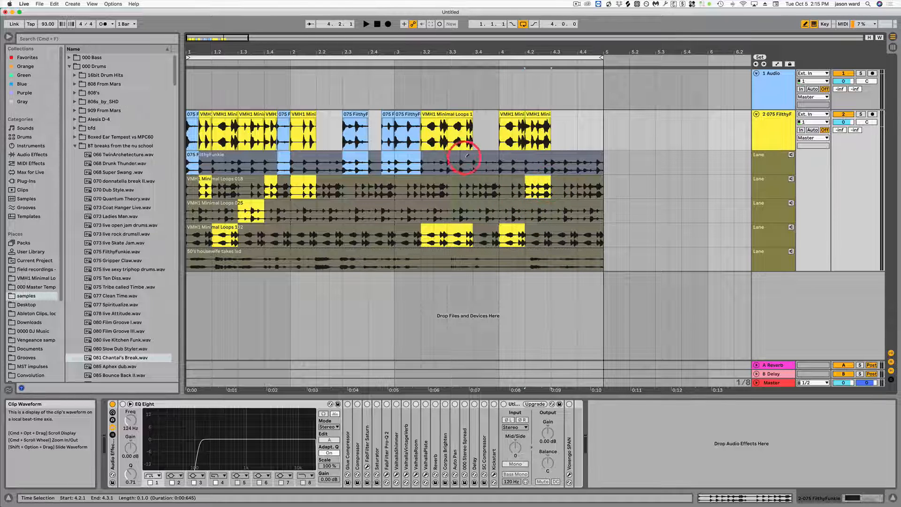
drag(475, 159, 483, 159)
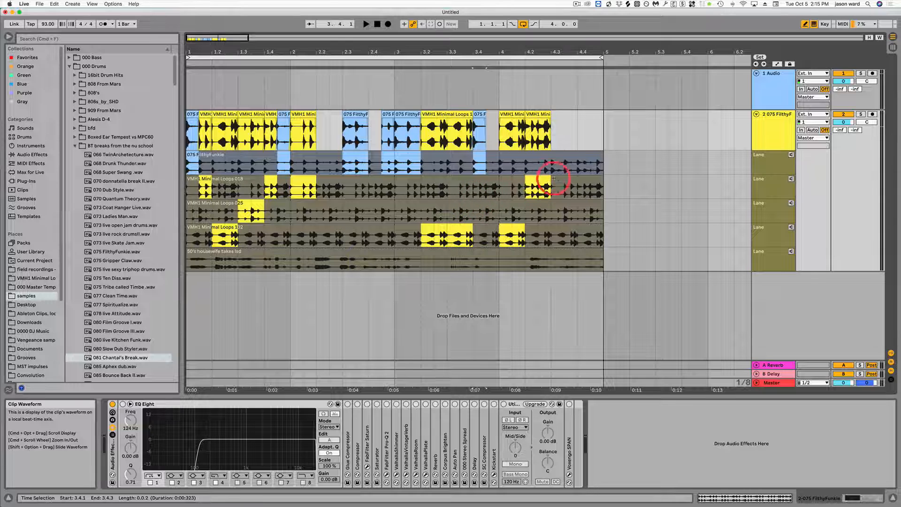
drag(580, 189, 599, 187)
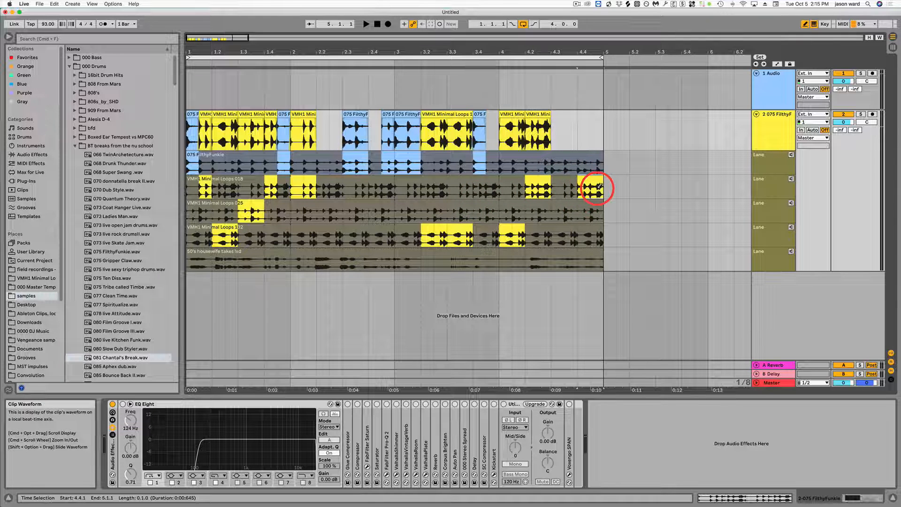
click(552, 214)
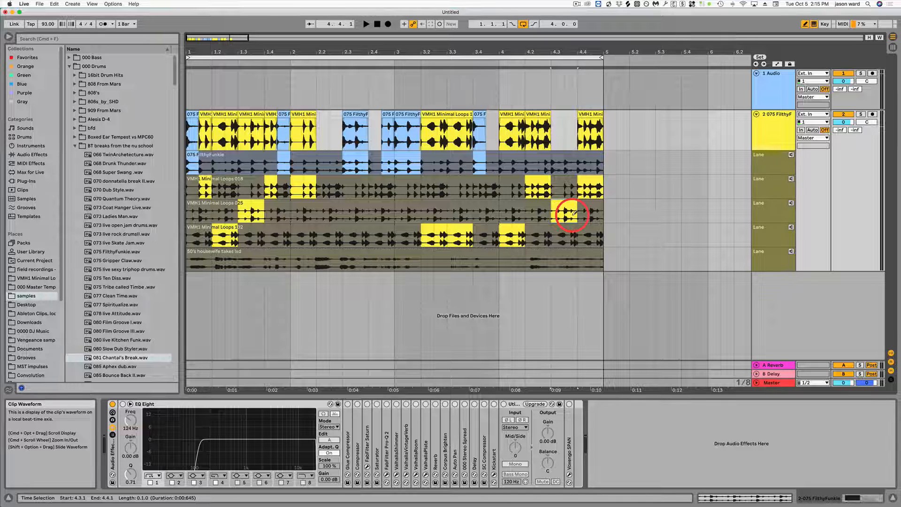
drag(573, 215, 573, 215)
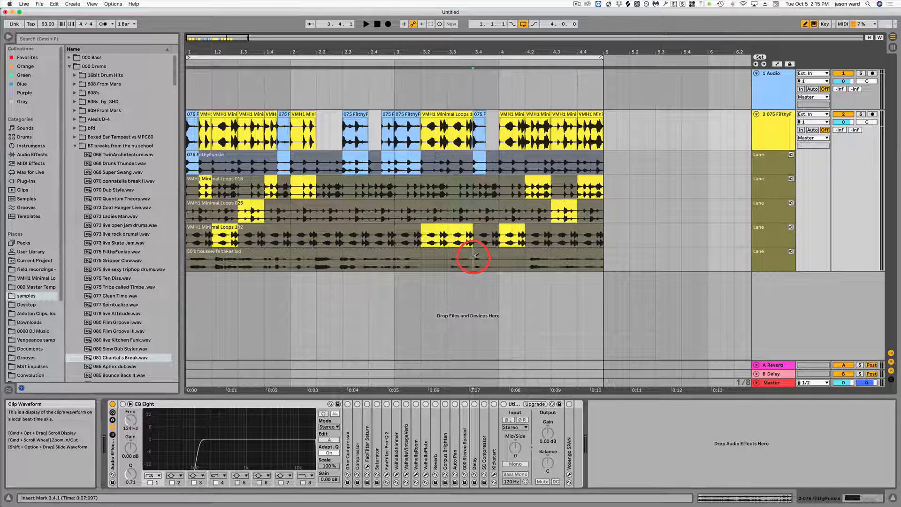
Step: Try a 50's housewife slice at 3.4.1, then use FilthyFunkie for both halves of beat 3.4
click(480, 257)
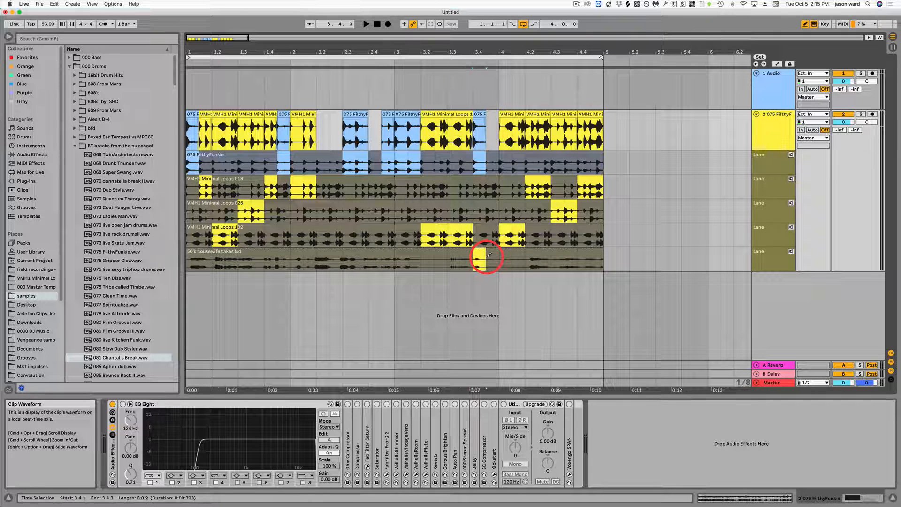
click(493, 161)
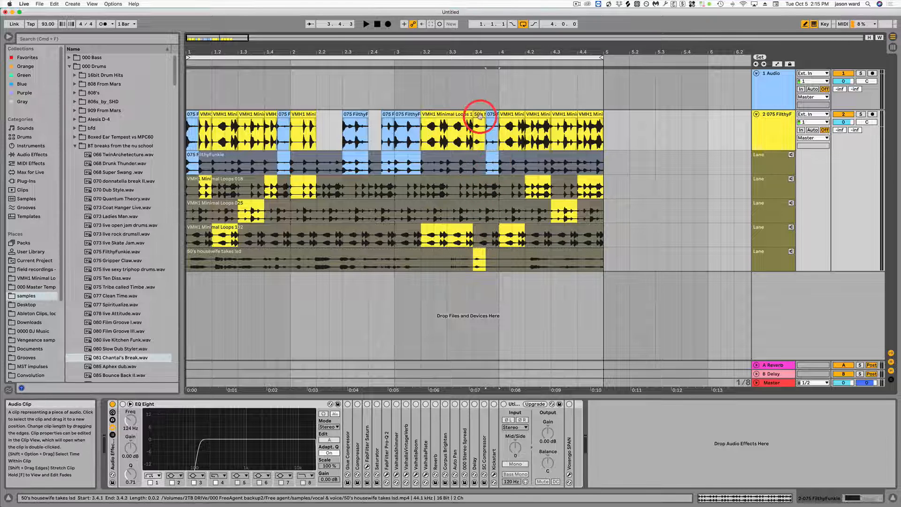
click(478, 159)
click(486, 158)
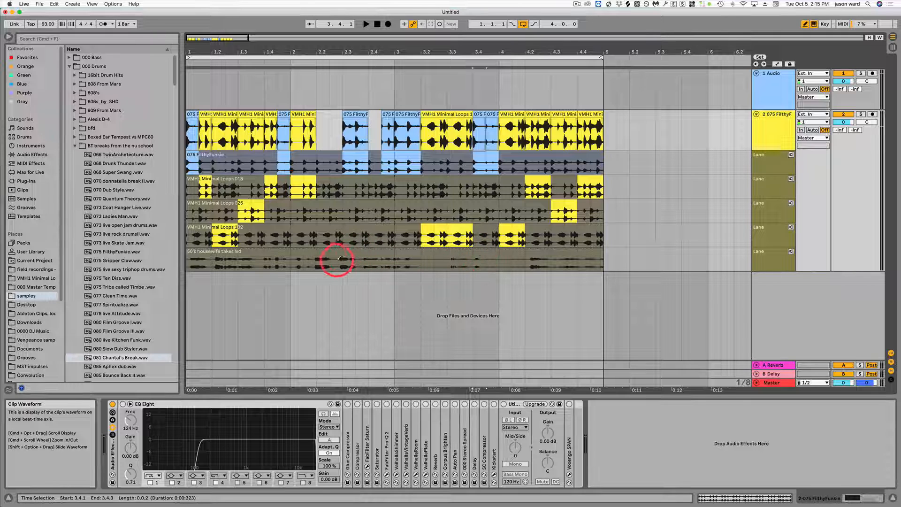
Step: Fill the gaps in bar 2 with 50's housewife slices at 2.2.1 and 2.4.1 and VMH1 Minimal Loops 018 at 2.2.3
drag(317, 257, 330, 255)
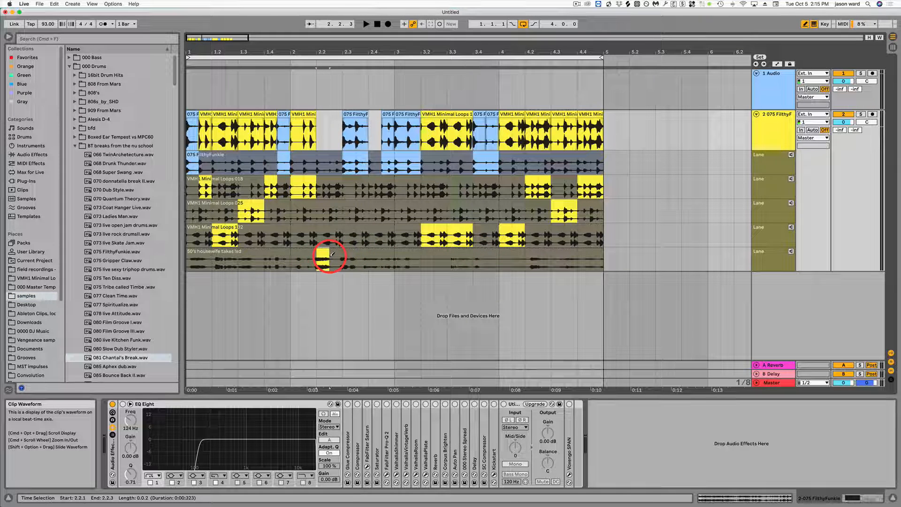
click(329, 189)
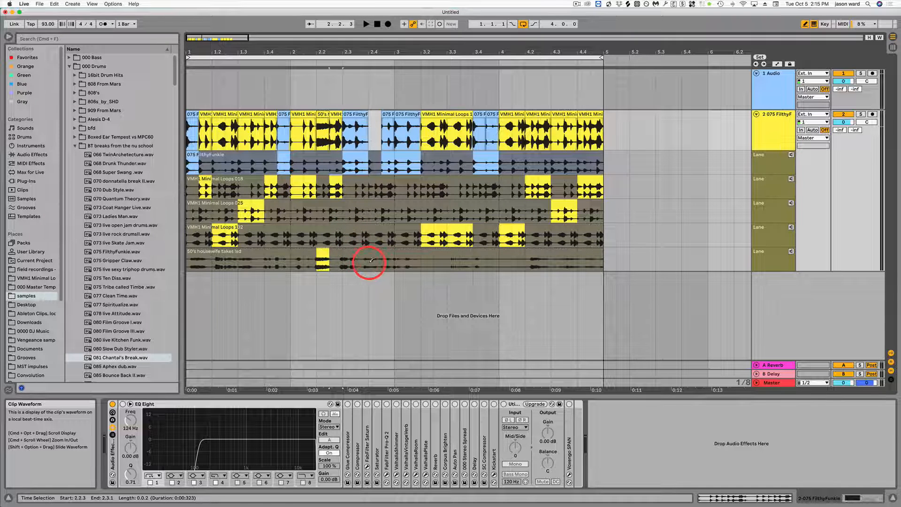
drag(370, 261, 381, 262)
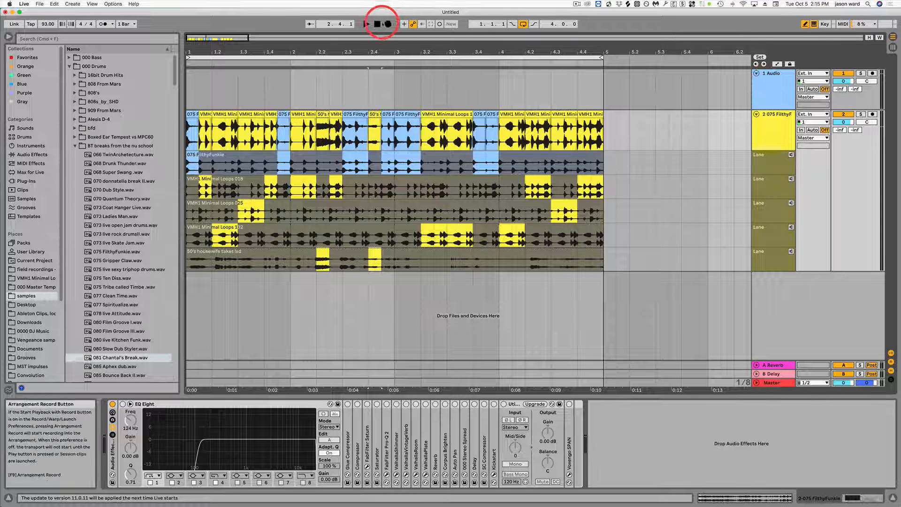
Step: Play the comp and extend the FilthyFunkie segment starting at bar 3 to 3.3, shortening the adjoining VMH1 132 segment
click(366, 23)
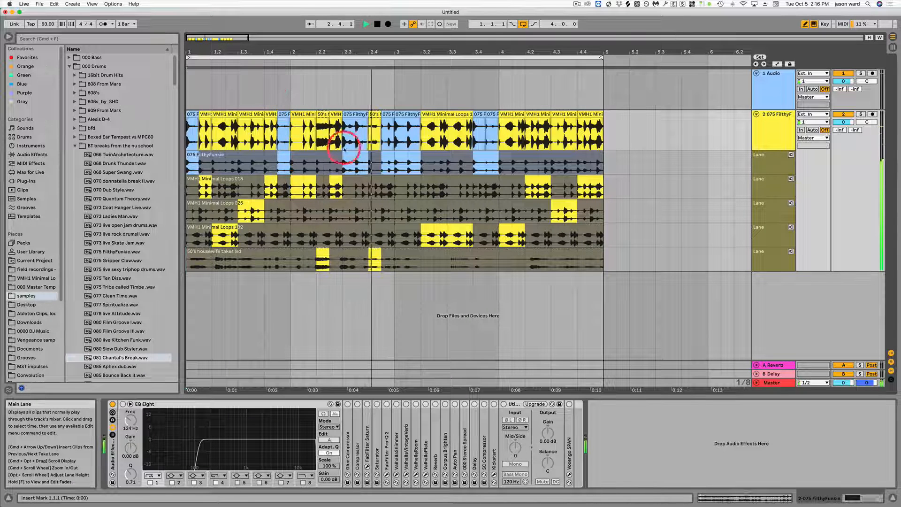
click(408, 146)
key(space)
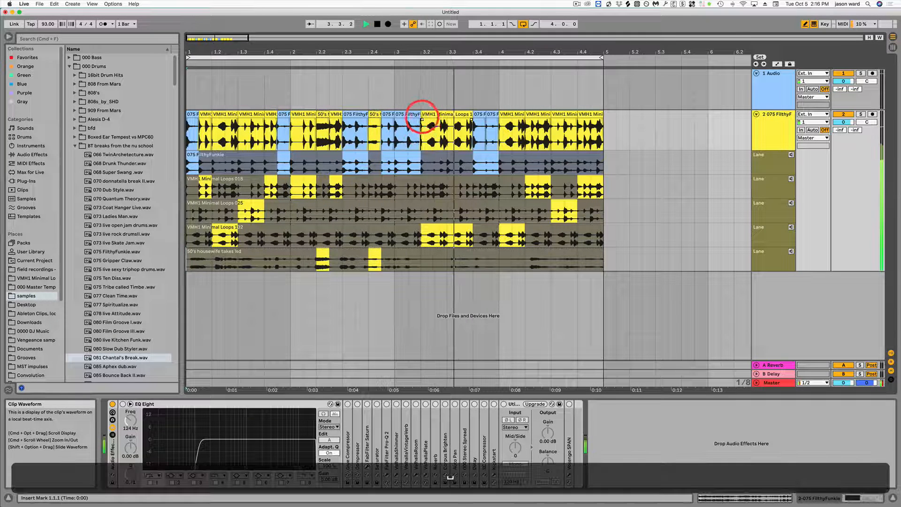
drag(421, 113, 445, 114)
Step: Play the comp from bar 1, then comp a VMH1 Minimal Loops 132 slice from 3.1.3 to 3.2.1
click(195, 112)
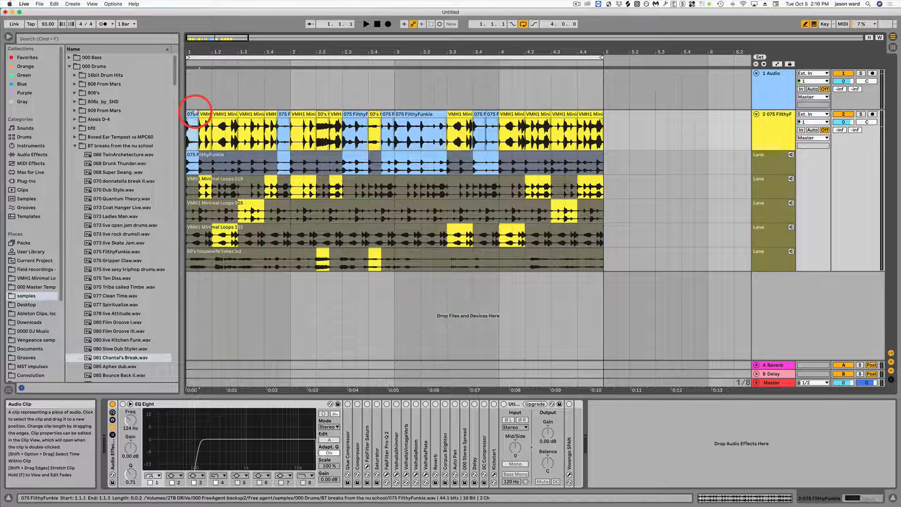
key(space)
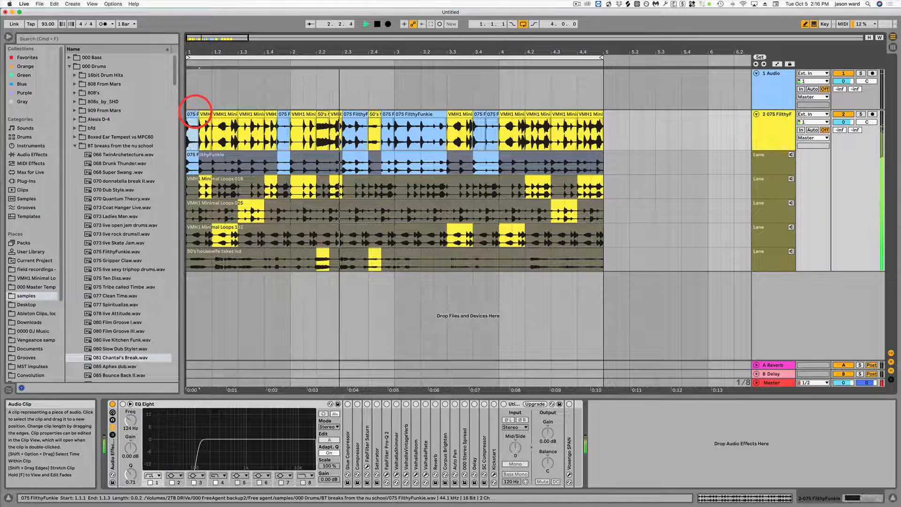
key(space)
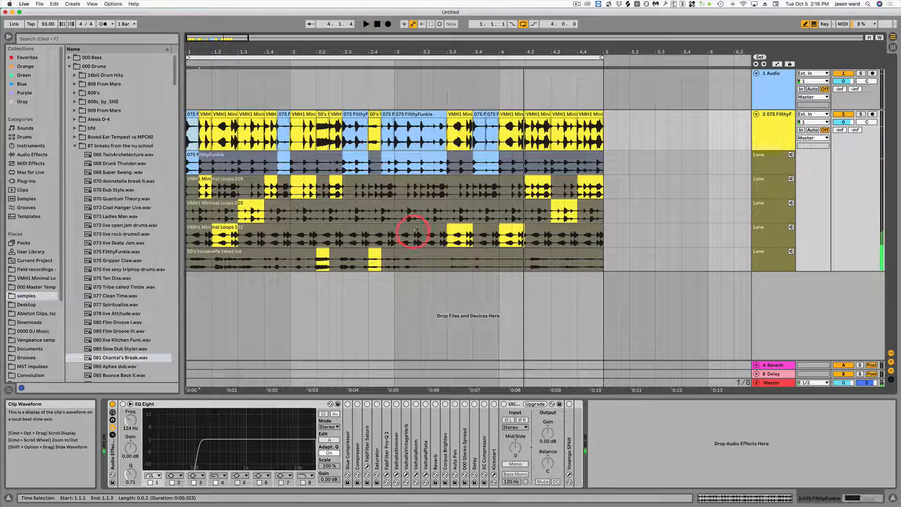
click(417, 230)
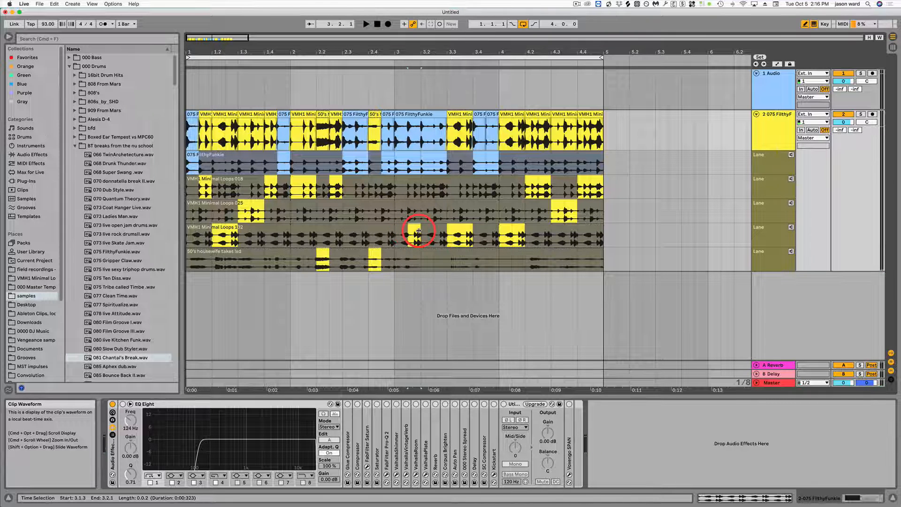
Step: Play the comp from bar 3, then replace the 4.1.3 slice first with FilthyFunkie and finally with VMH1 Minimal Loops 018
click(386, 132)
key(space)
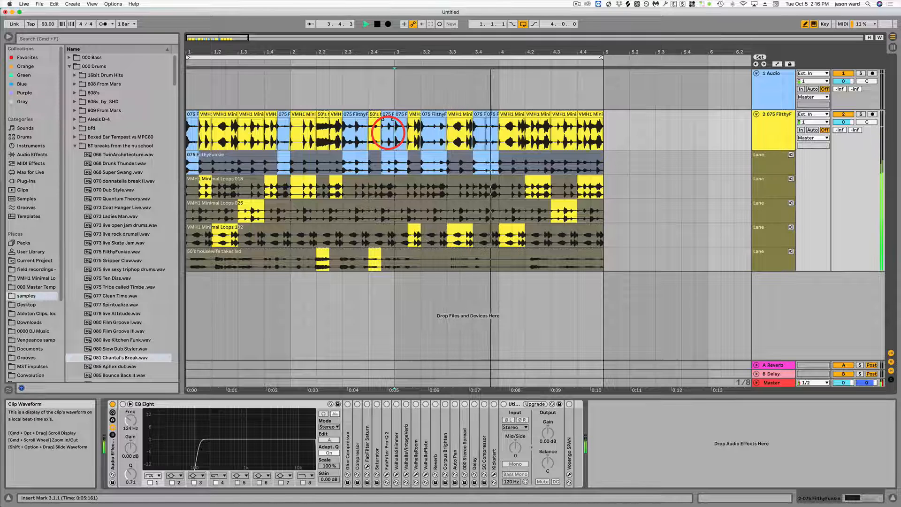
key(space)
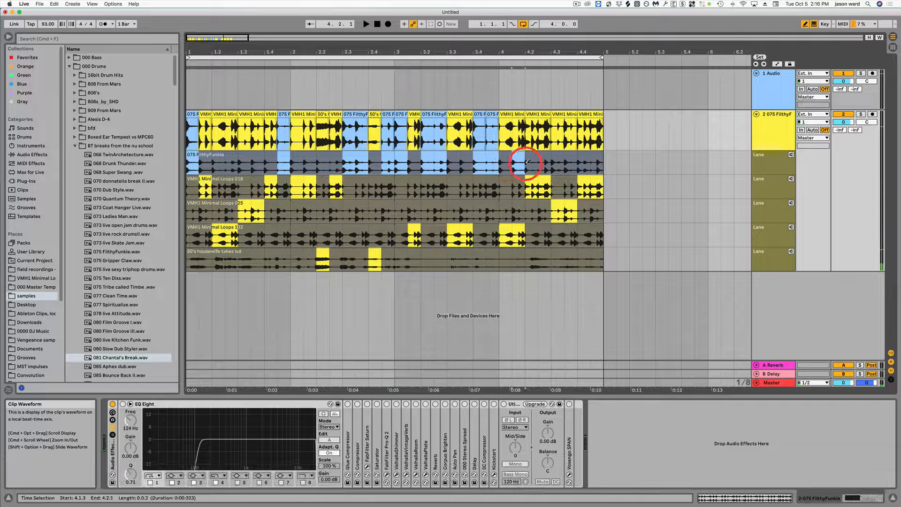
click(521, 159)
click(518, 192)
click(516, 190)
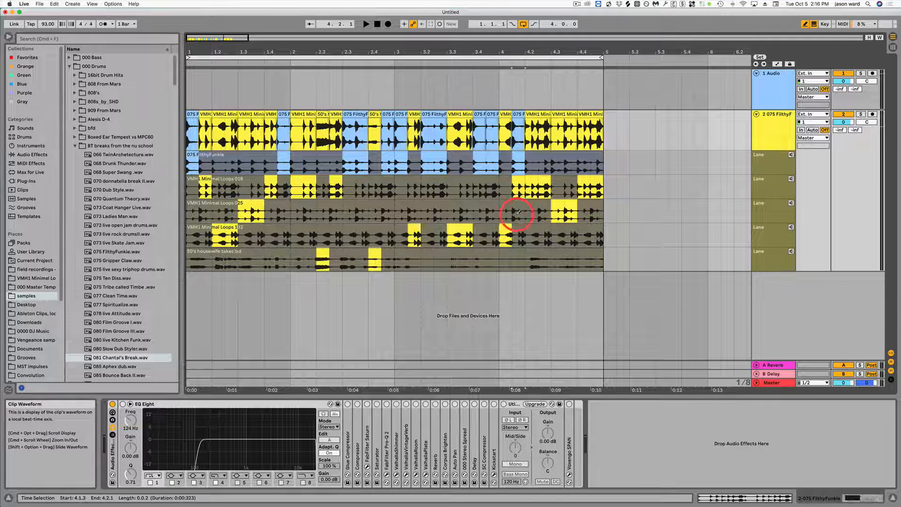
Step: Replace the 4.1.3 slice with VMH1 Minimal Loops 025, then play the comp and add a FilthyFunkie slice from 4.4.3 to 5.1.1
click(519, 212)
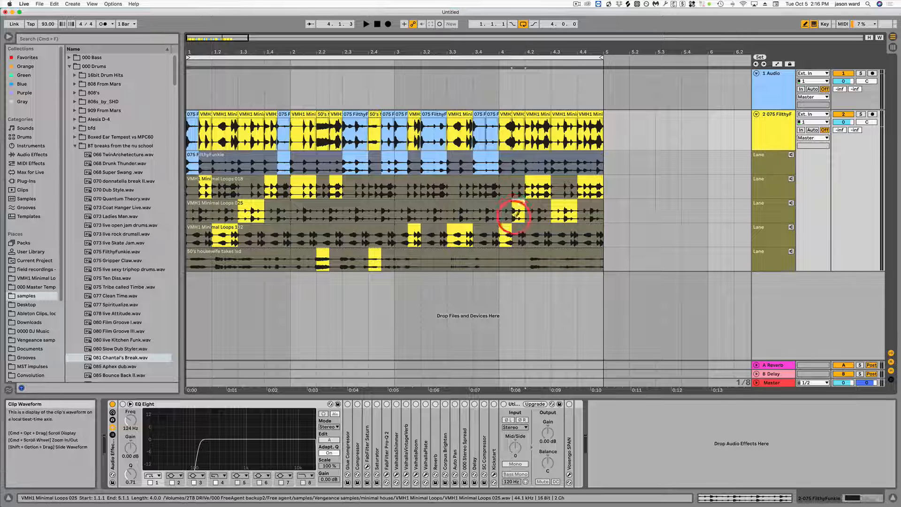
key(space)
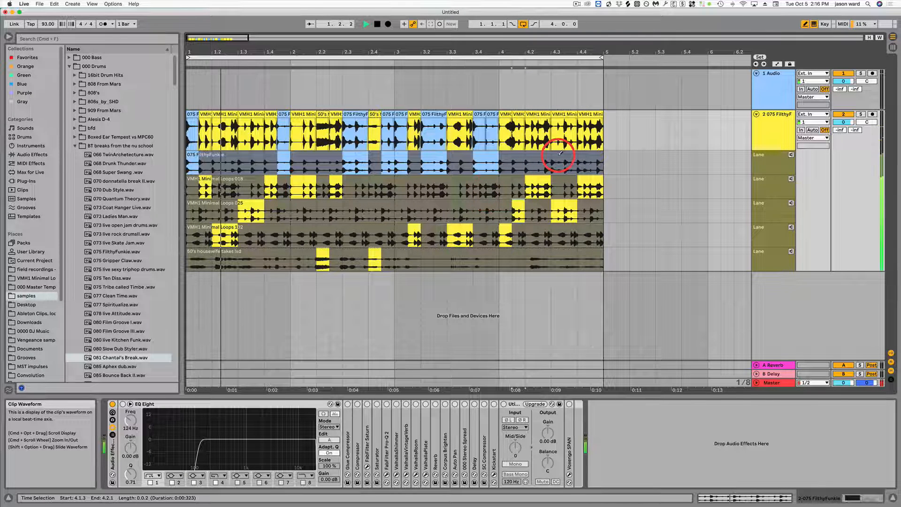
drag(580, 159, 601, 160)
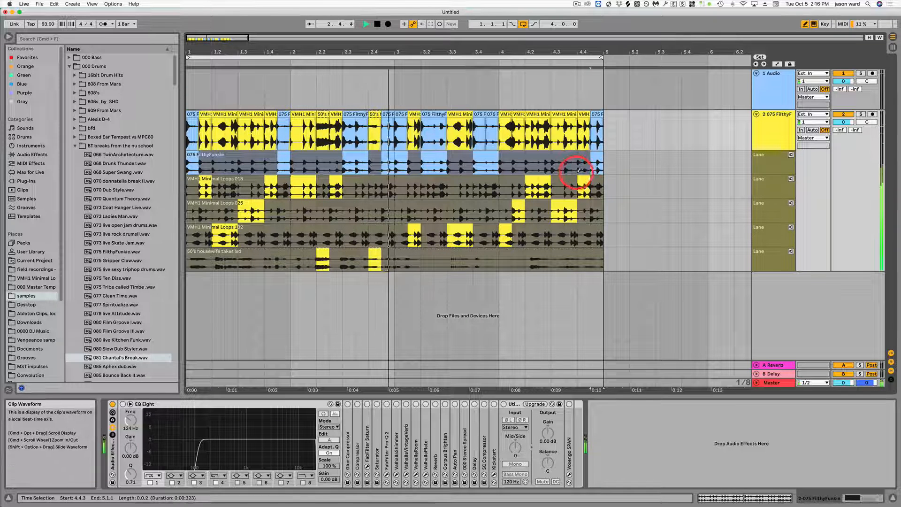
Step: During playback, replace the 4.4.1 slice first with VMH1 Minimal Loops 132 and finally with 50's housewife, then stop
click(580, 241)
click(588, 240)
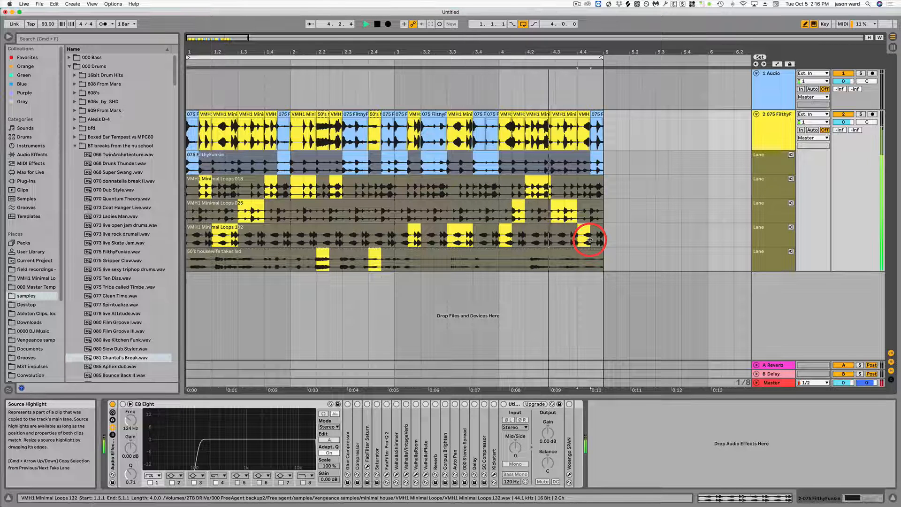
click(584, 256)
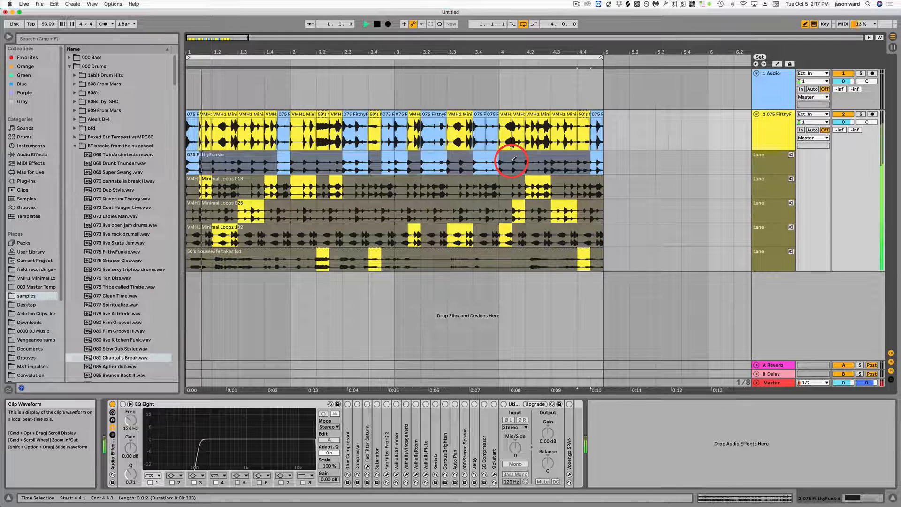
key(space)
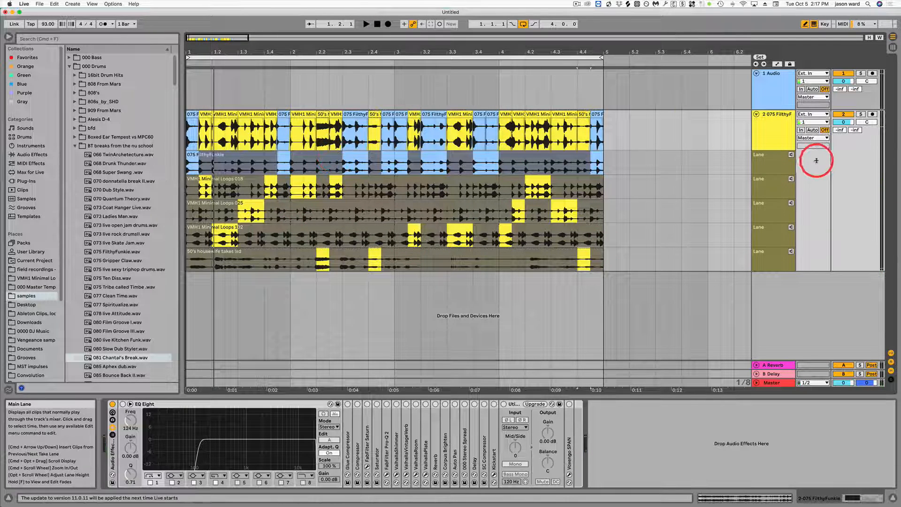
Step: Audition each of the five take lanes in turn during playback, from FilthyFunkie down to 50's housewife, and leave audition mode
click(791, 155)
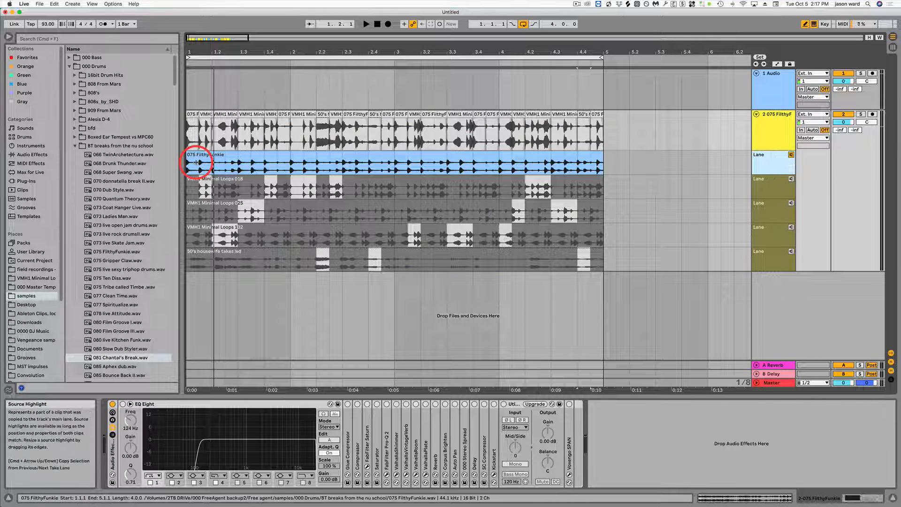
key(space)
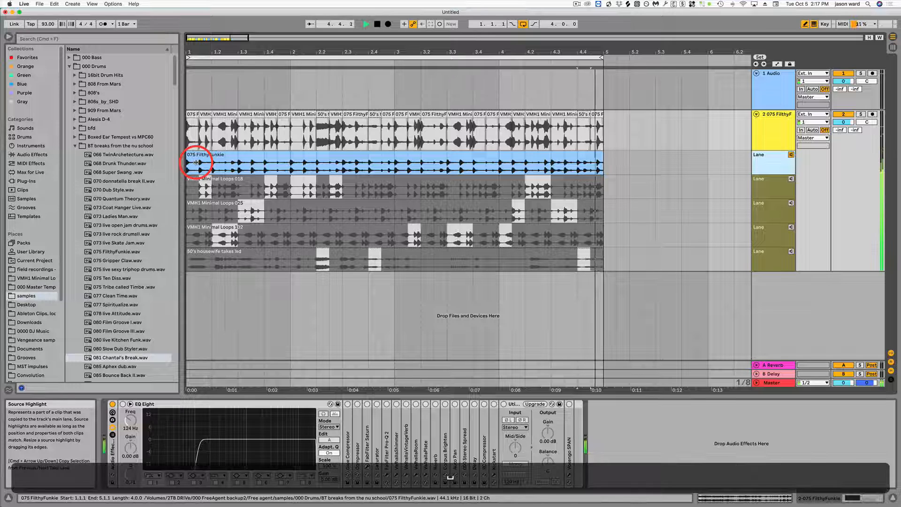
click(791, 180)
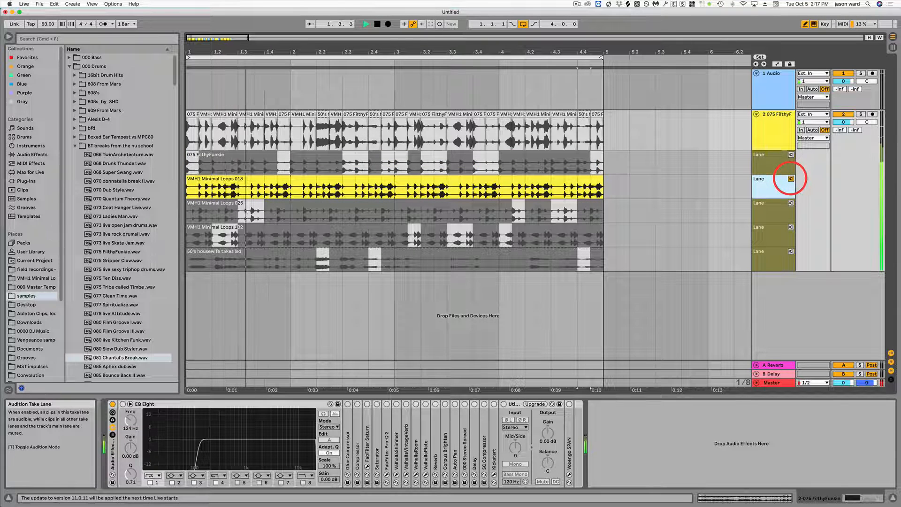
click(790, 203)
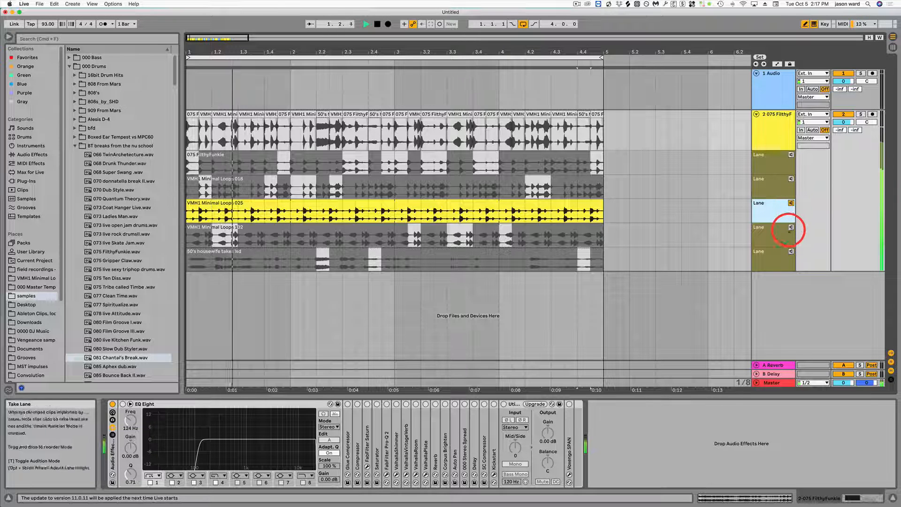
click(791, 227)
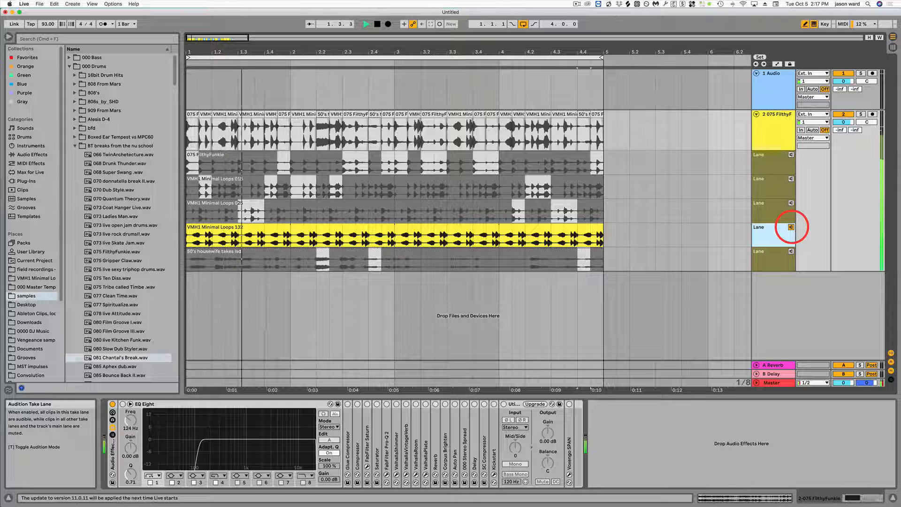
key(space)
click(791, 251)
key(space)
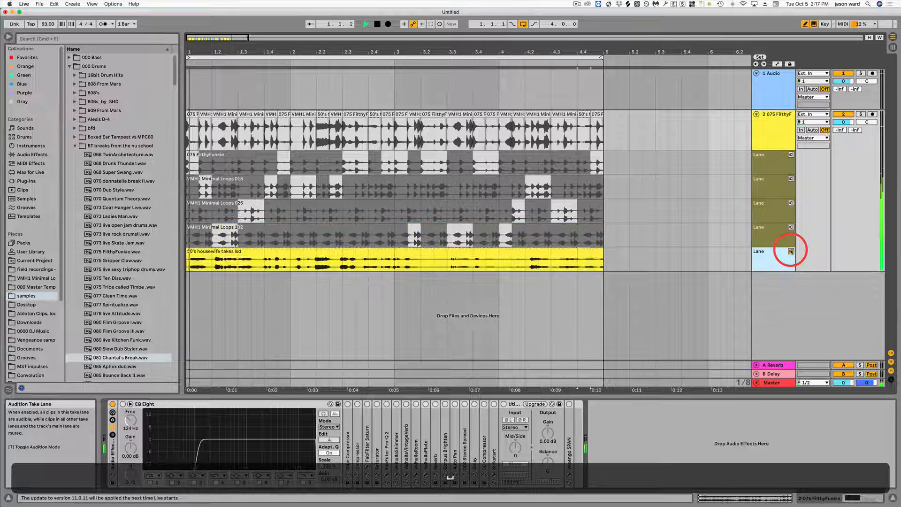
key(space)
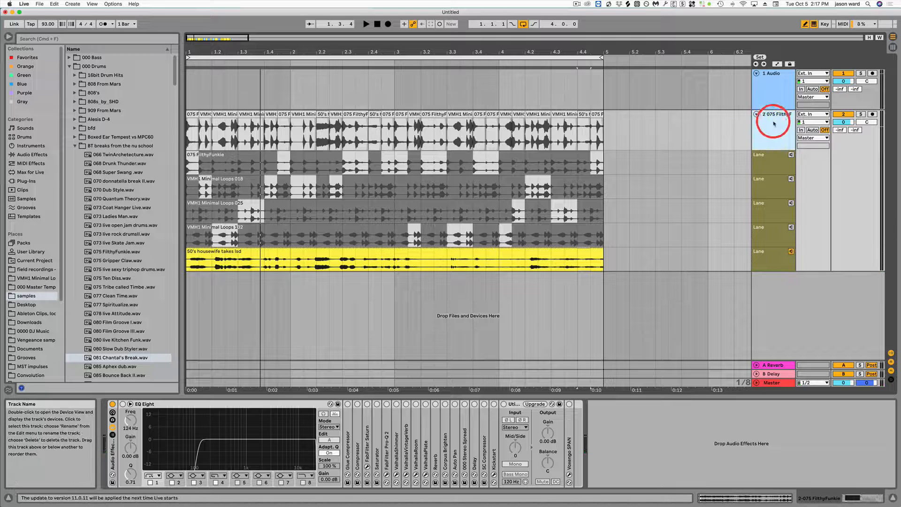
click(780, 252)
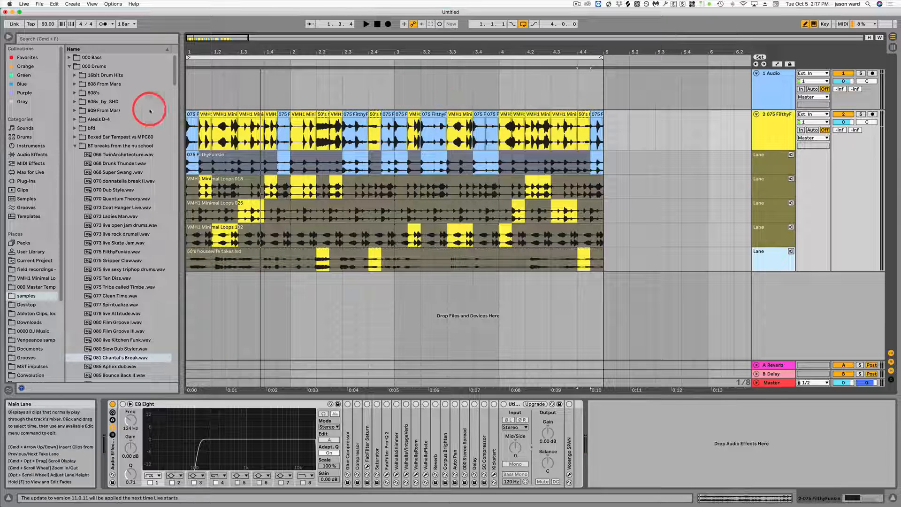
Step: Play the comp from bar 1, then replace the range from 1.2.1 to 1.2.3 in the main lane with FilthyFunkie and listen back
click(188, 127)
key(space)
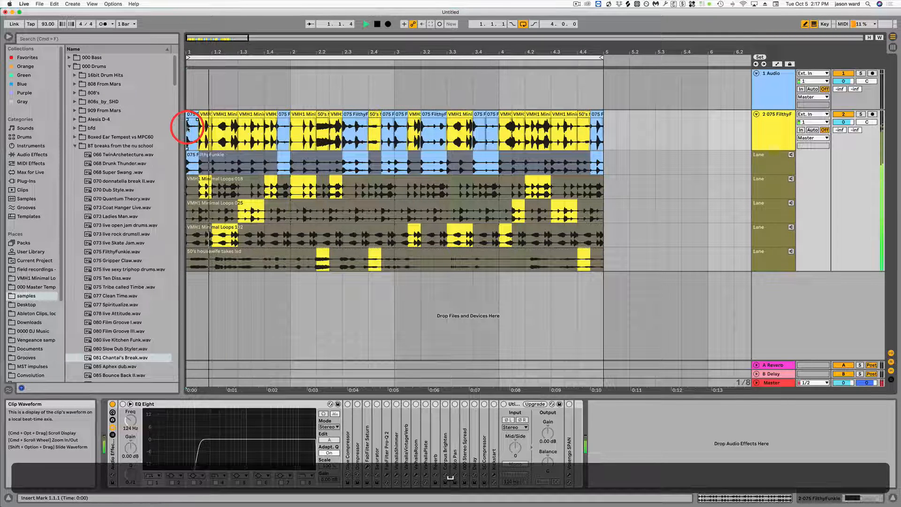
key(space)
key(space)
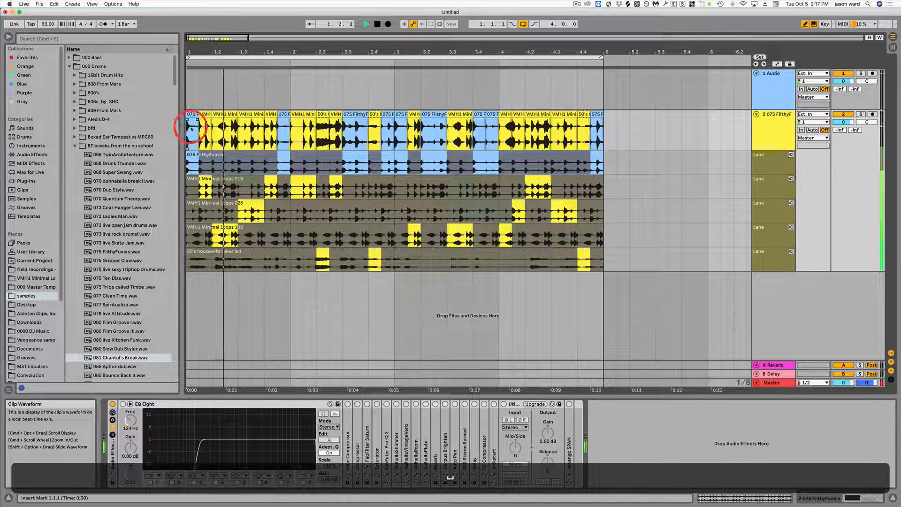
click(212, 134)
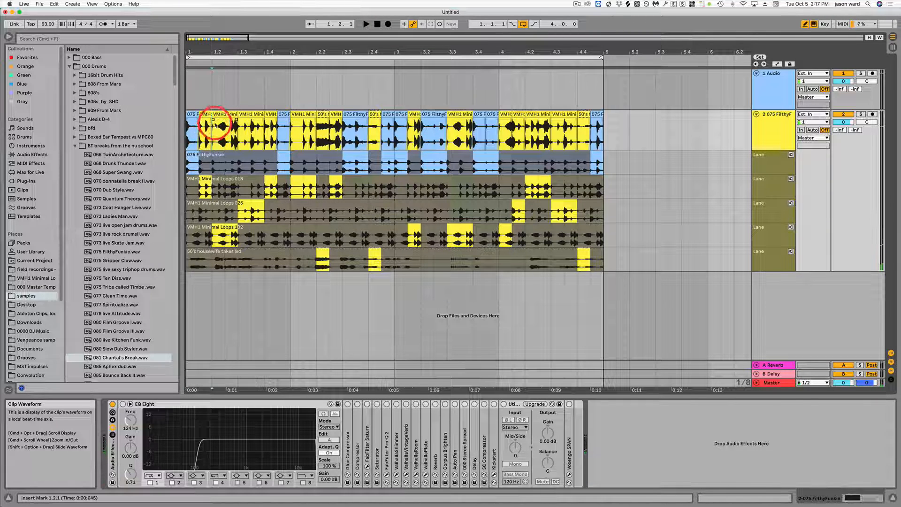
drag(214, 125, 223, 116)
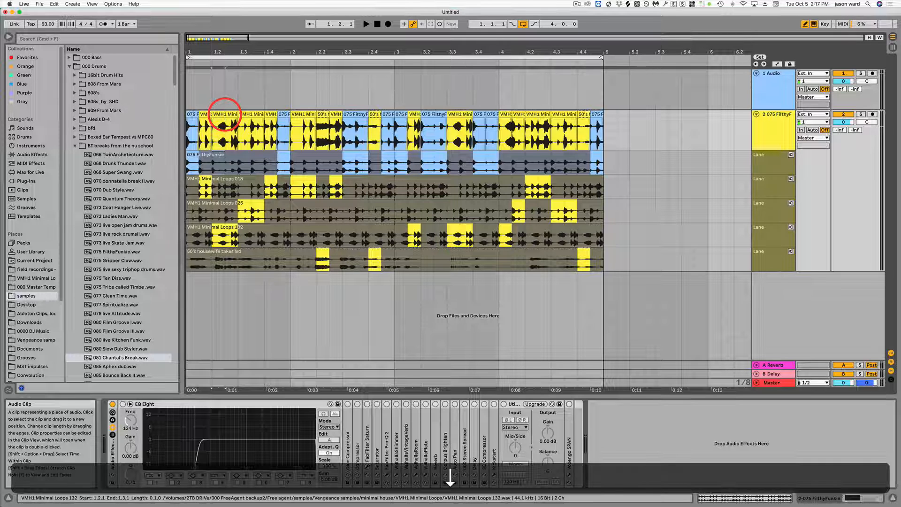
key(Return)
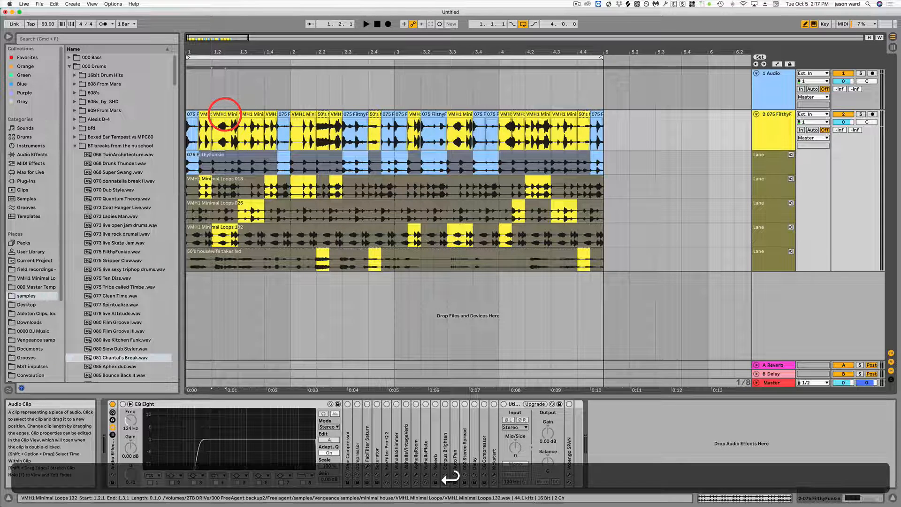
key(space)
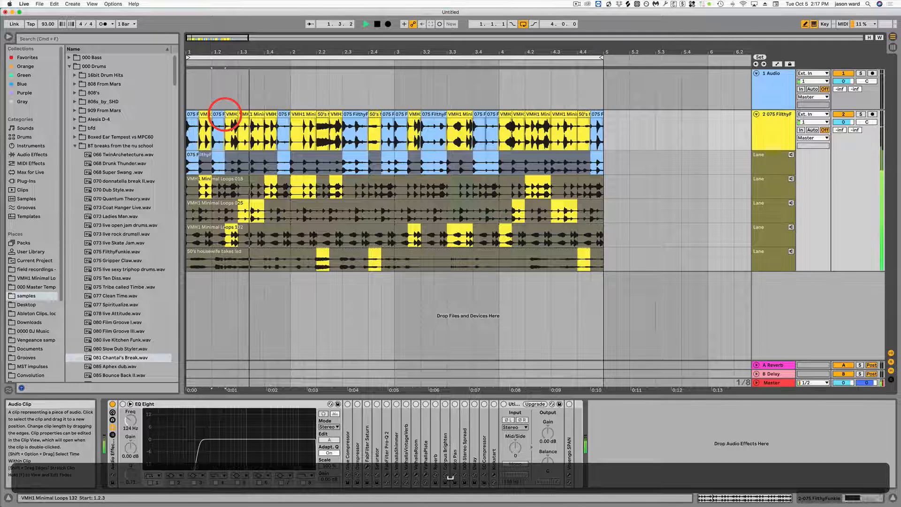
key(space)
Step: Listen to the comp and the VMH1 Minimal Loops 025 lane, then comp that lane's slice from 1.4.3 to 2.1.1
click(216, 131)
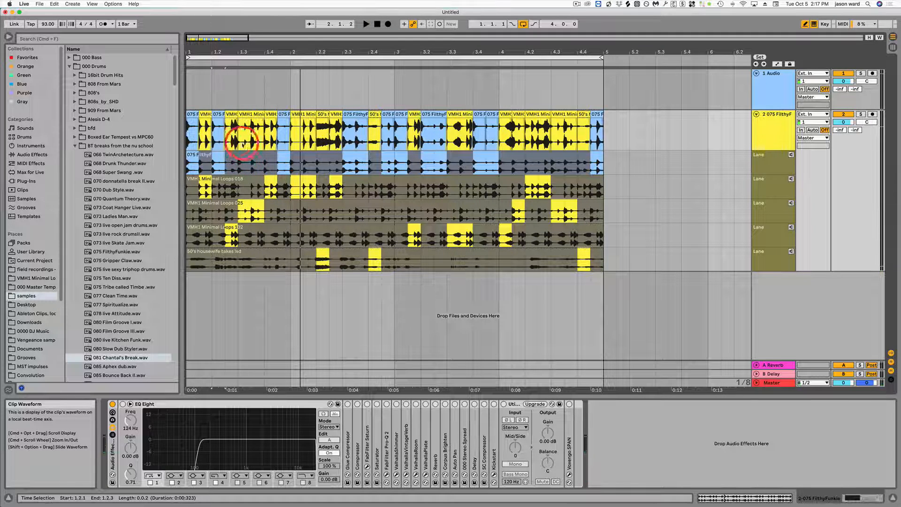
click(256, 141)
key(space)
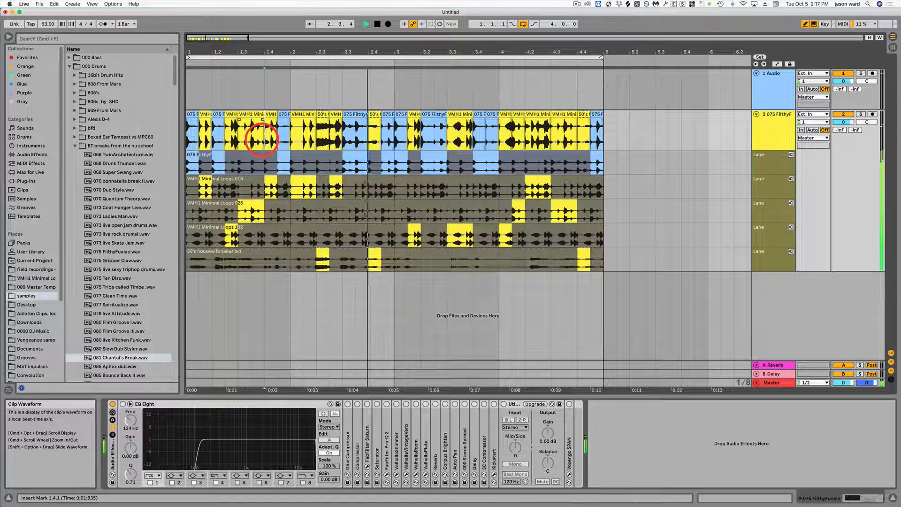
key(space)
click(791, 203)
key(space)
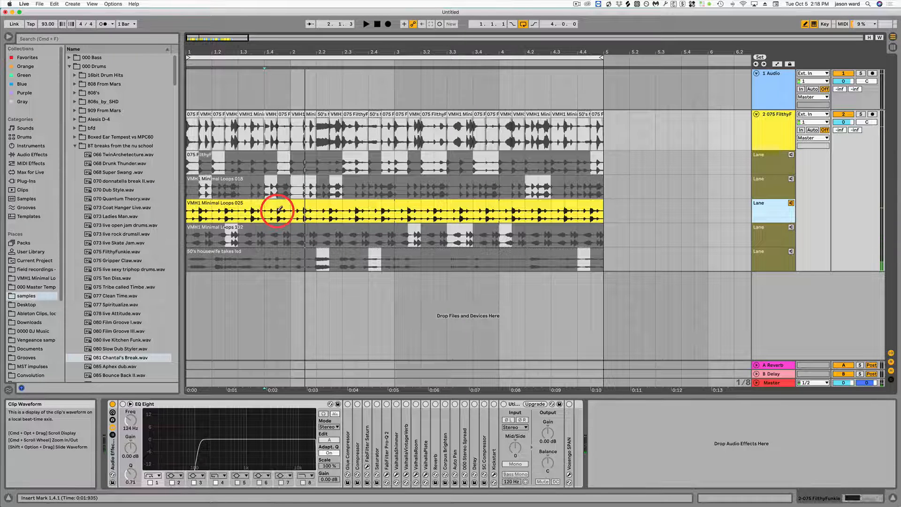
mouse_move(280, 208)
mouse_down()
mouse_move(336, 206)
mouse_move(277, 205)
mouse_move(288, 206)
mouse_up()
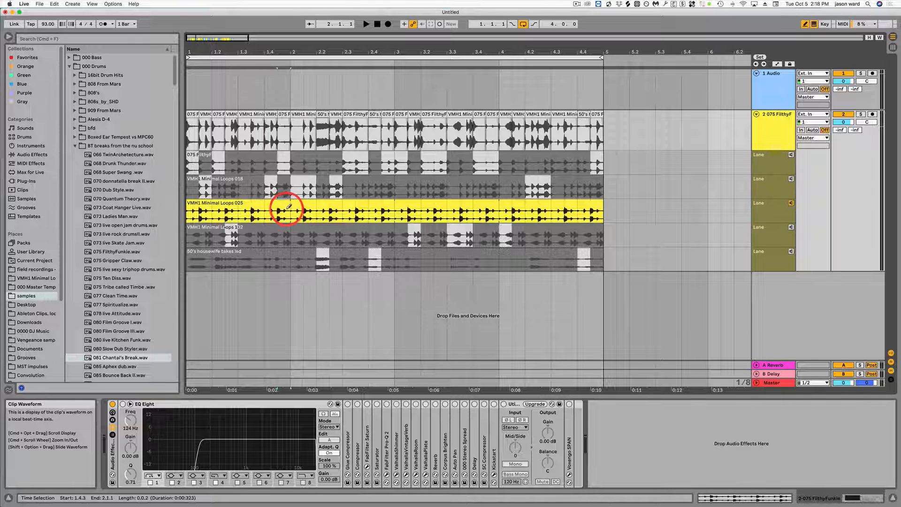
key(Return)
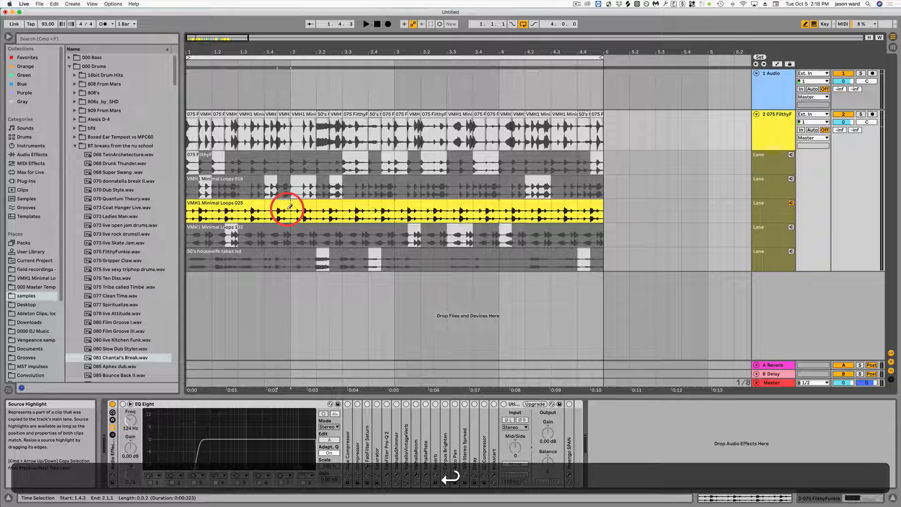
click(791, 203)
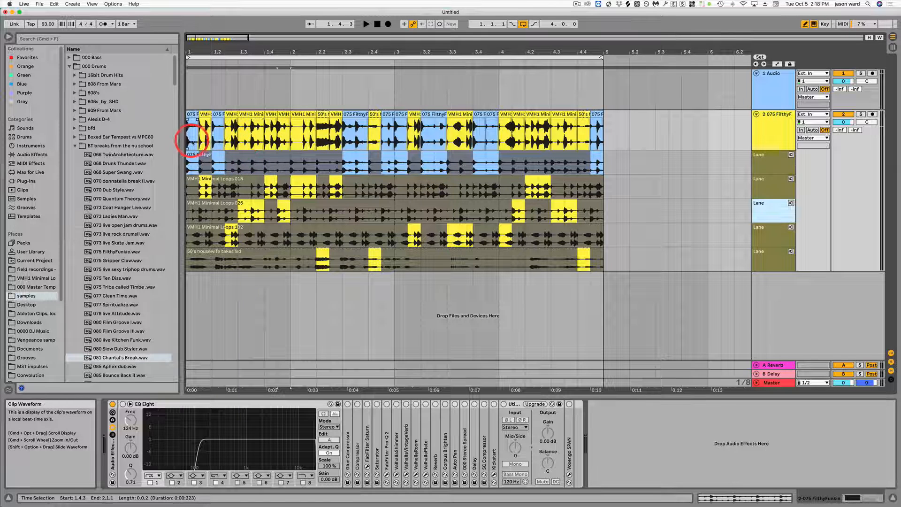
Step: Play the revised comp from 1.3.1 through the end of the four-bar loop
click(238, 138)
key(space)
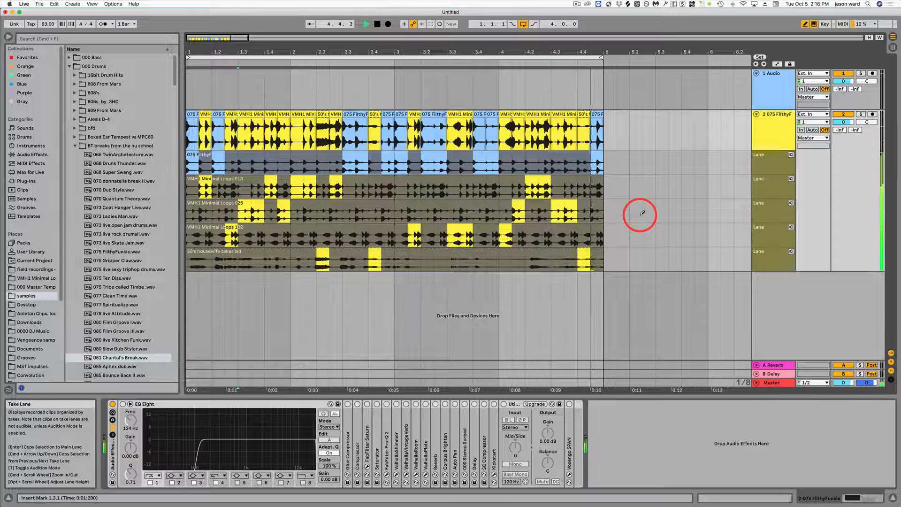
key(space)
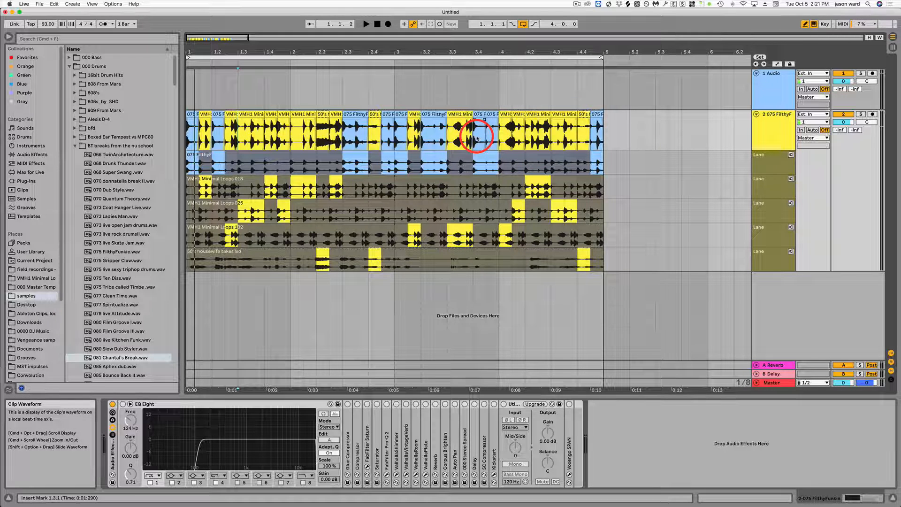
Step: Select the full four-bar loop range from 1.1.1 to 5.1.1
click(366, 57)
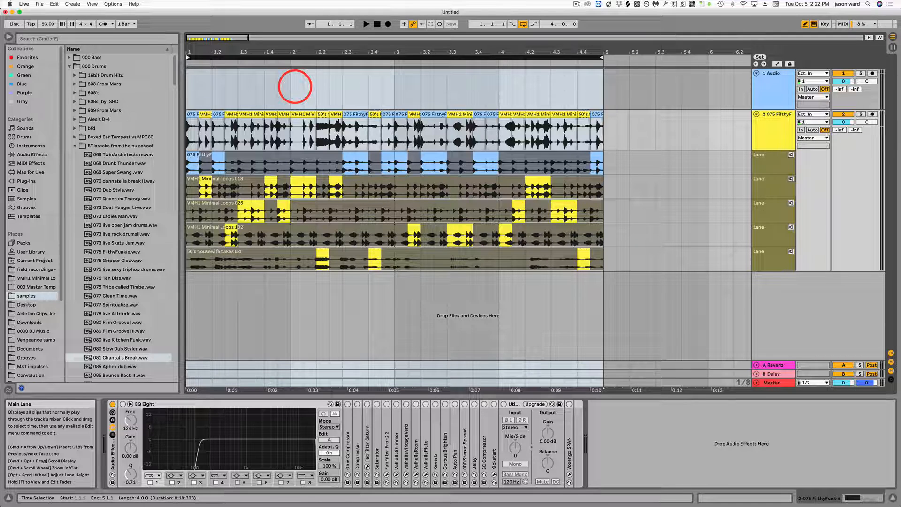
key(shift+super)
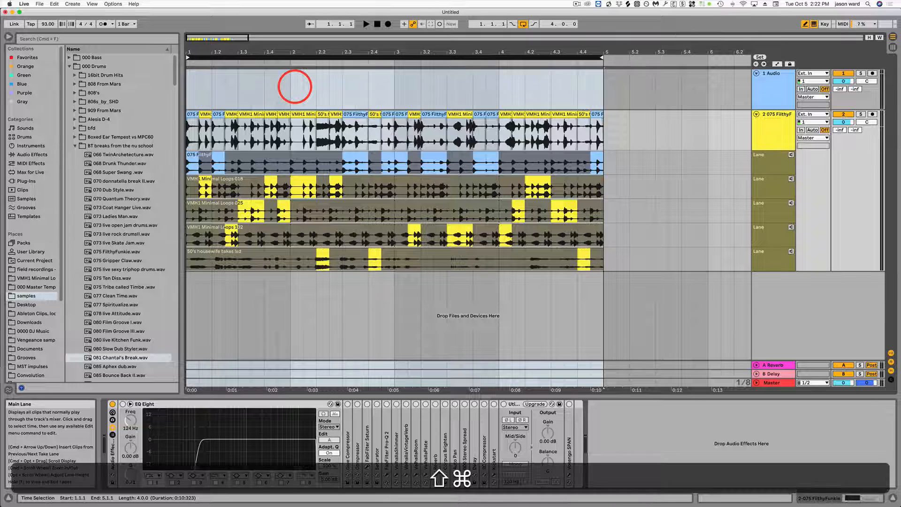